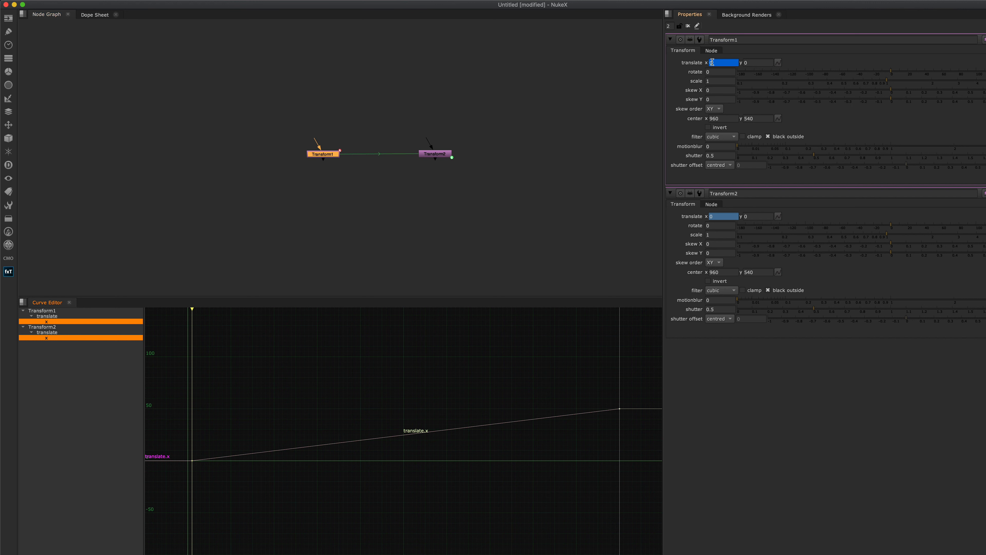
- Review Transform2's translate x expression and compare both nodes' values while scrubbing to frame 100 and back to about frame 29
left_click_drag(192, 310, 620, 325)
right_click(728, 216)
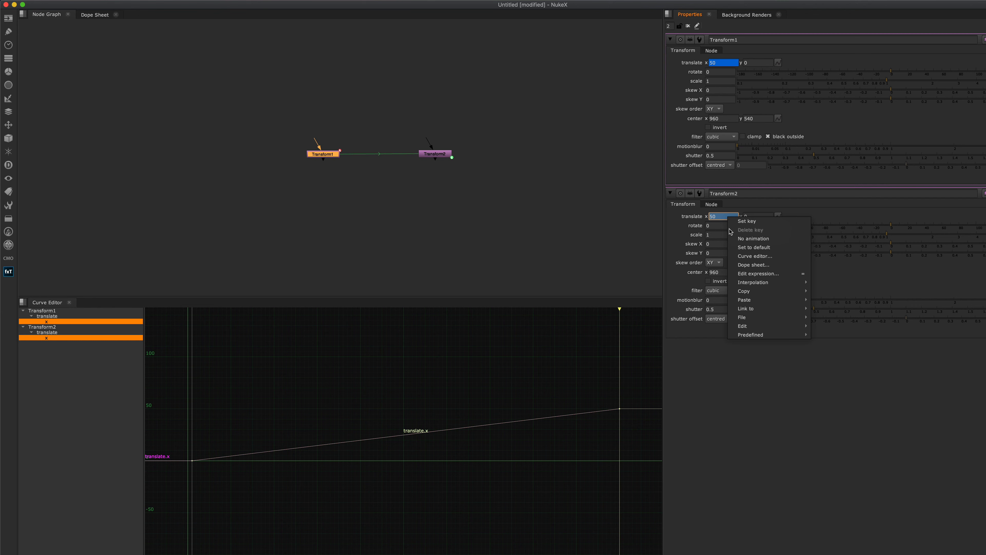
left_click(750, 273)
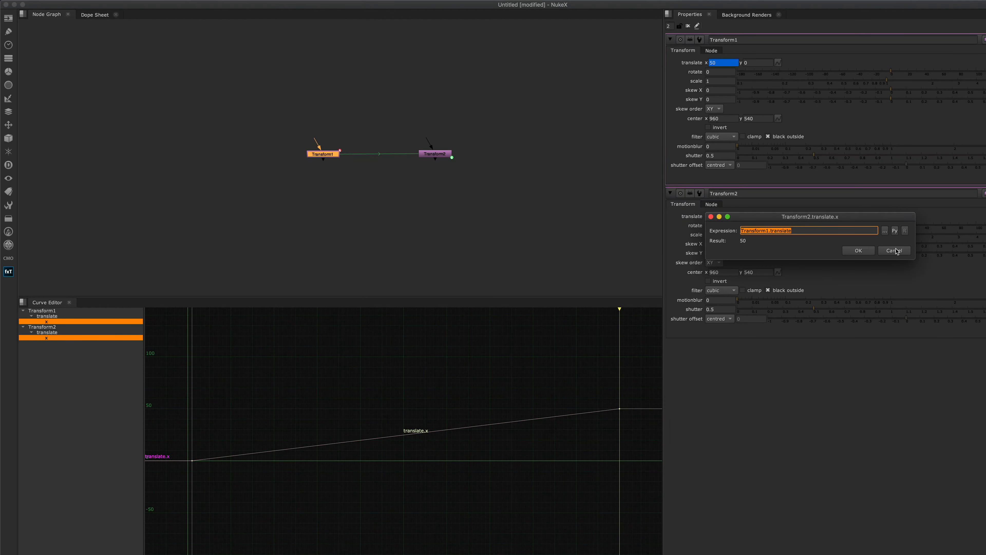
left_click(895, 251)
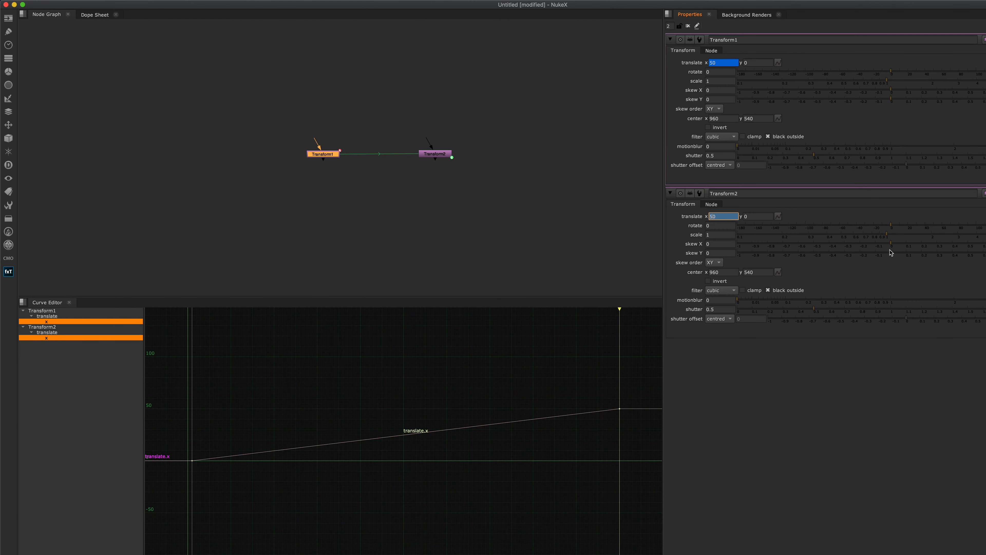
left_click_drag(619, 310, 318, 317)
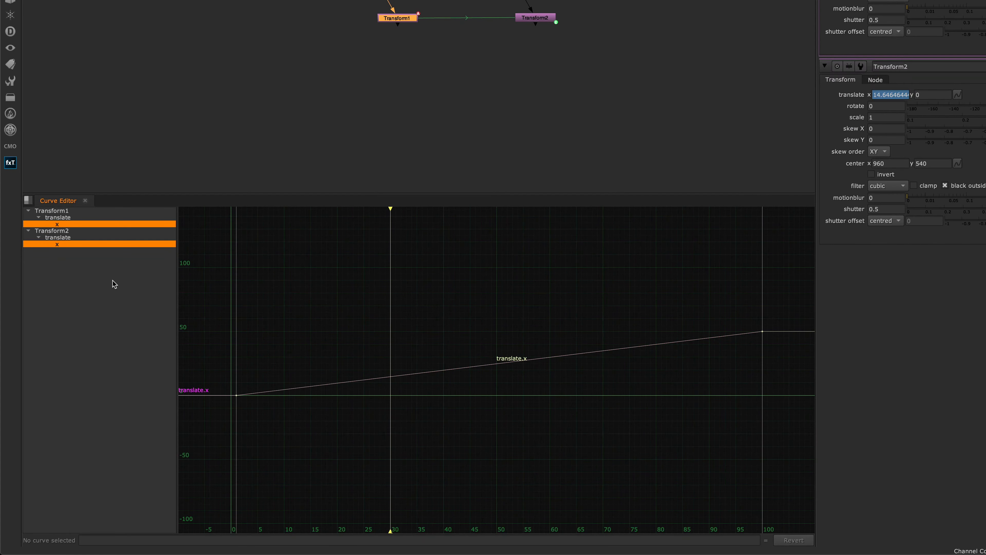
- Compare the translate x curves of Transform1 and Transform2, viewing each one separately and both together
left_click(113, 284)
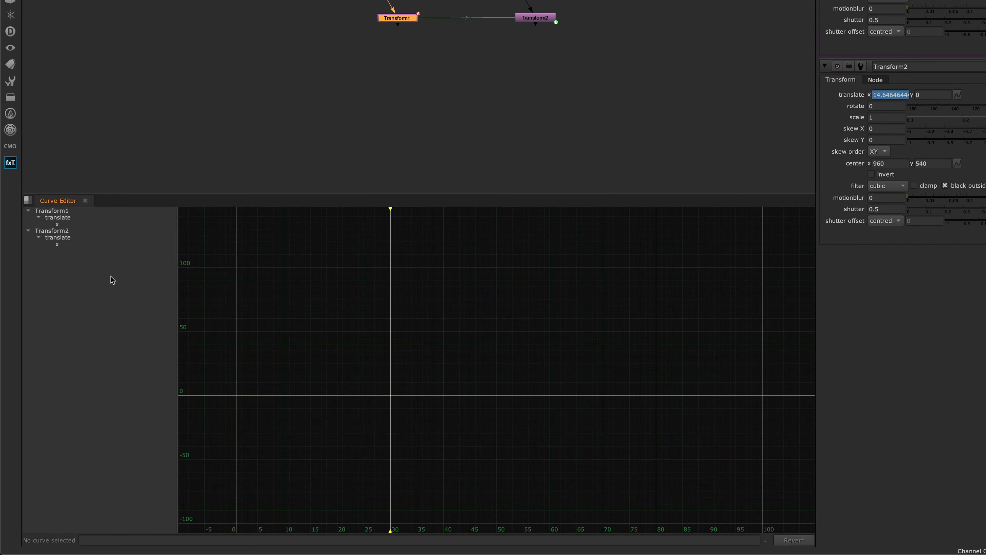
left_click(104, 227)
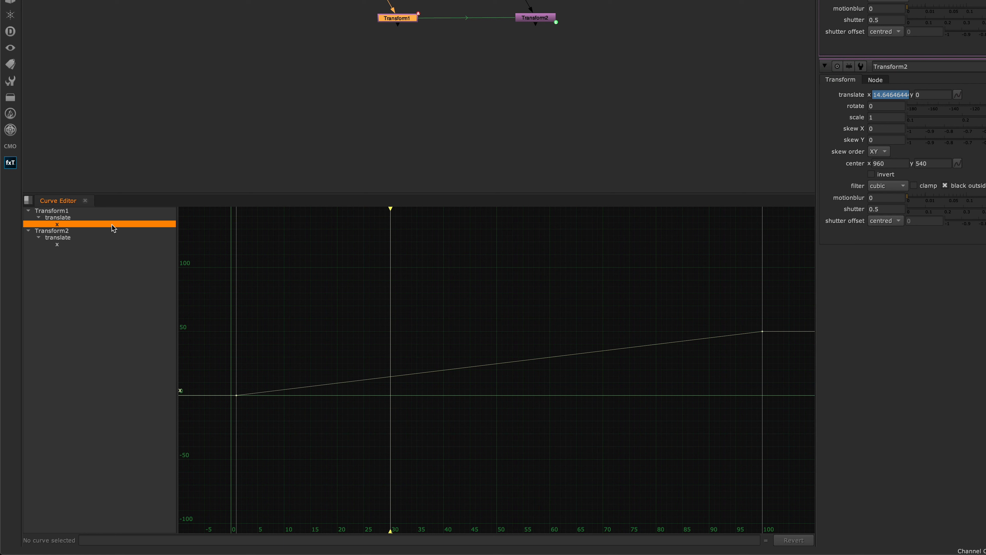
left_click(89, 245)
left_click(89, 225)
left_click(88, 243, "ctrl")
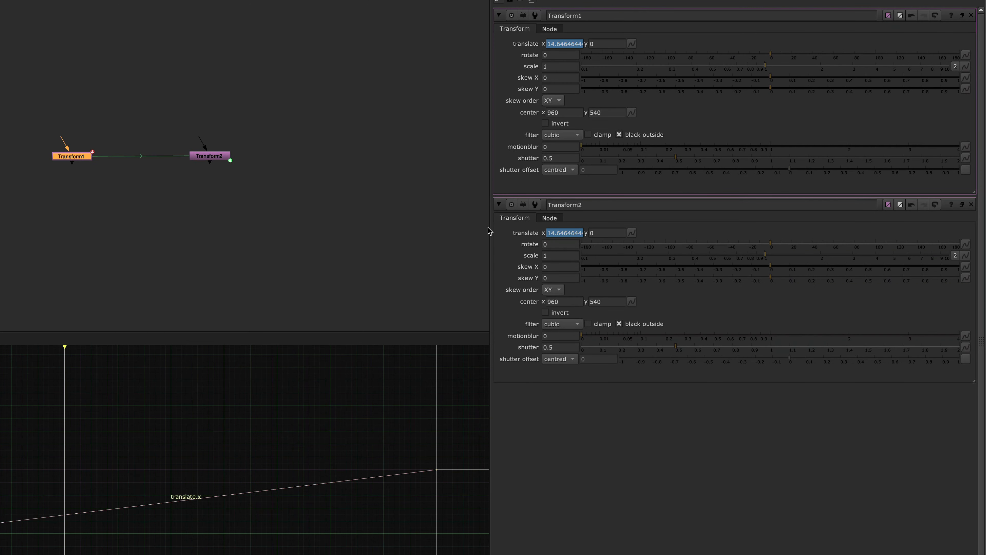
- Change Transform2's translate x expression to Transform1.translate(50)
left_click(440, 192)
right_click(556, 233)
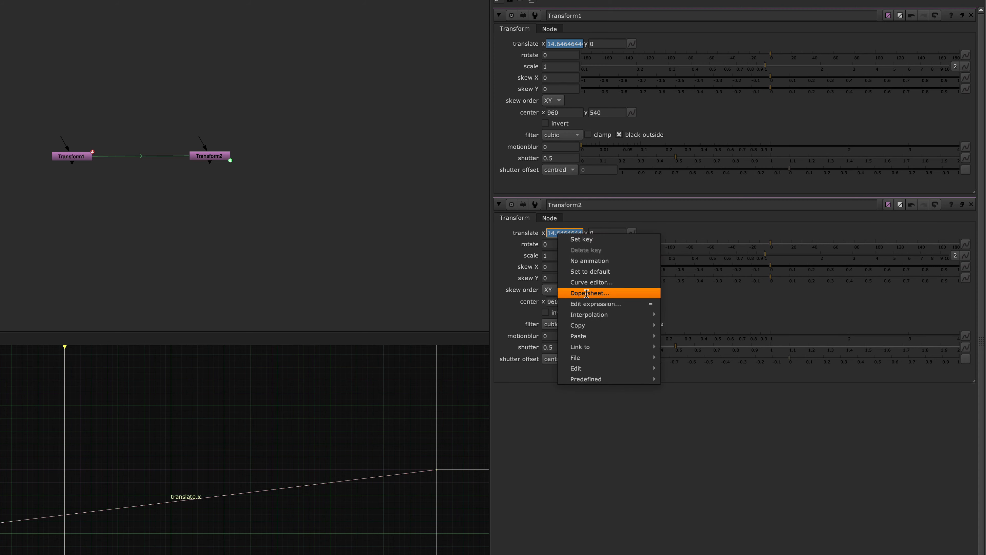
left_click(590, 303)
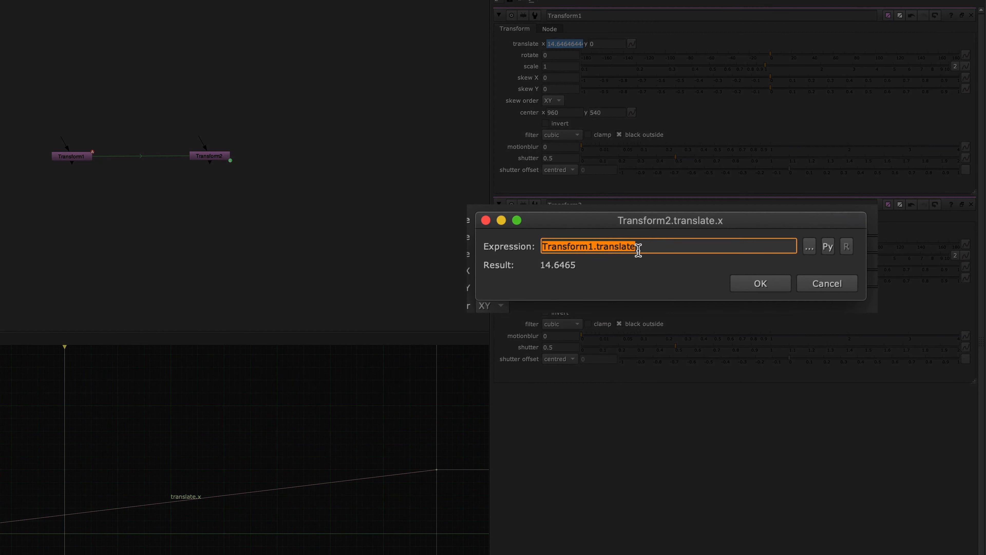
left_click(648, 250)
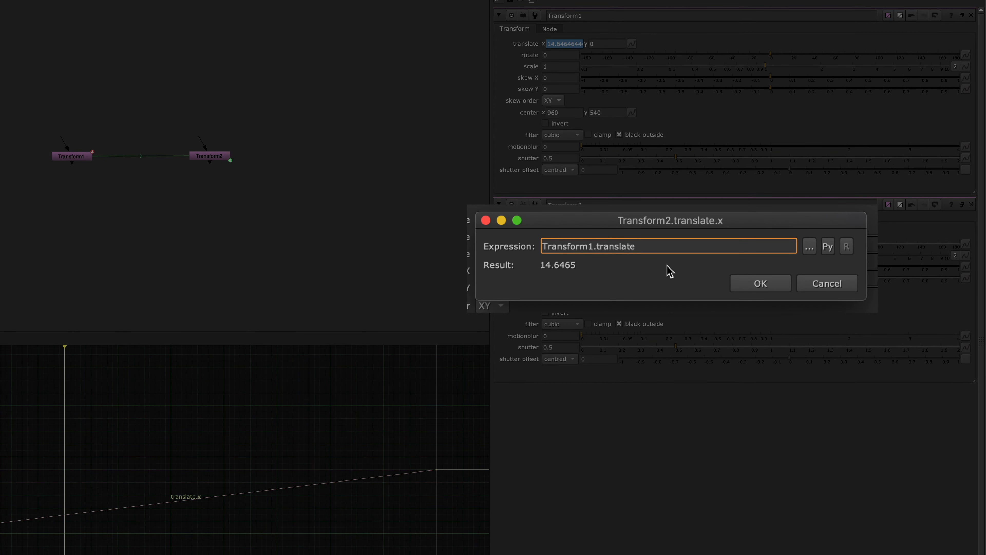
type("()")
type("50")
key("Return")
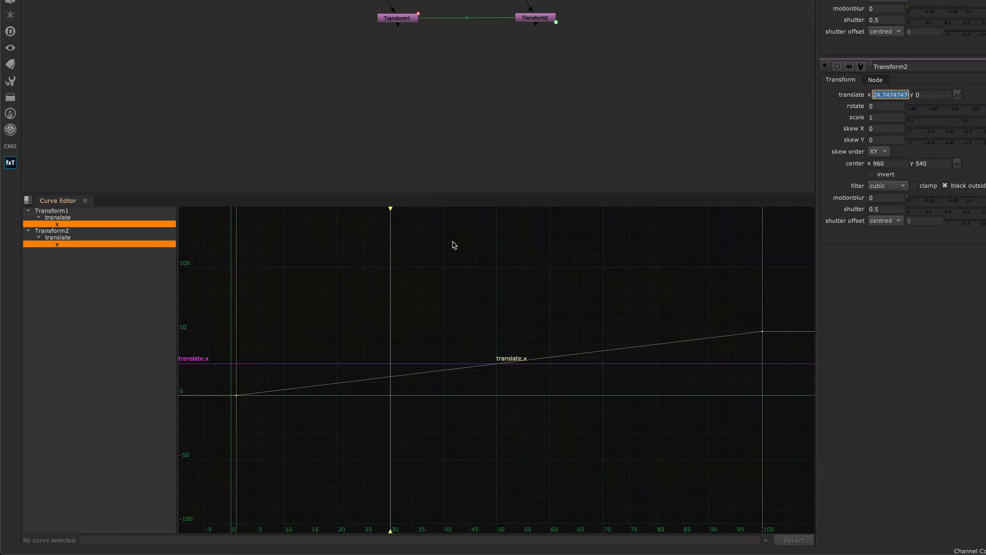
- Scrub to frames 75 and 50, try moving the last keyframe of Transform1's translate x curve, and undo the move
left_click_drag(390, 210, 635, 253)
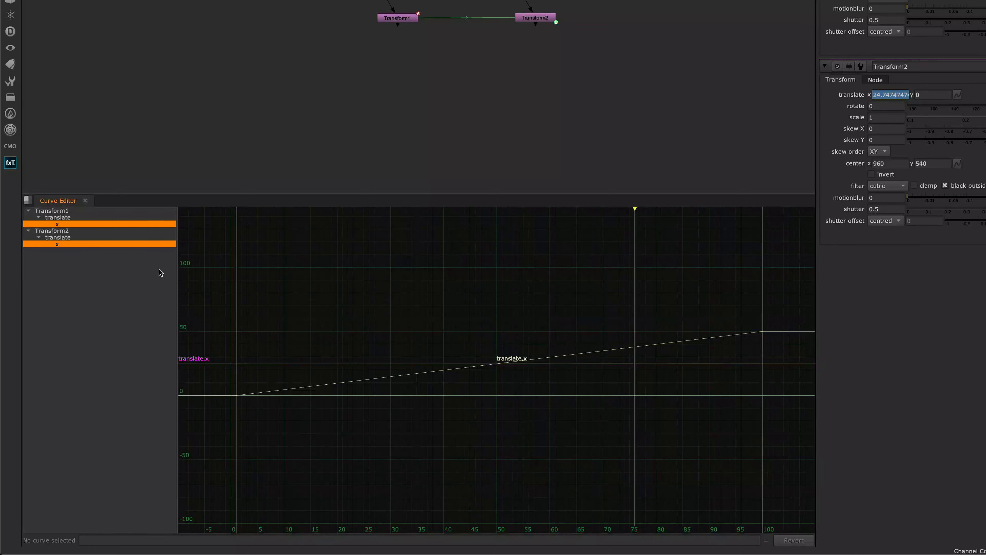
left_click_drag(635, 211, 497, 233)
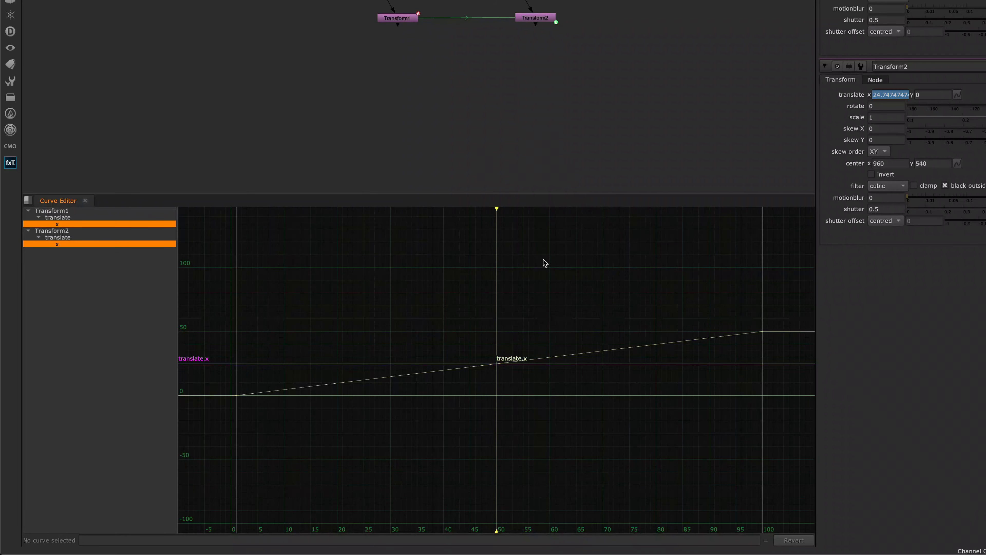
mouse_move(763, 331)
left_mouse_down()
mouse_move(563, 340)
mouse_move(731, 352)
mouse_move(756, 342)
mouse_move(754, 276)
mouse_move(750, 320)
left_mouse_up()
key("ctrl+z")
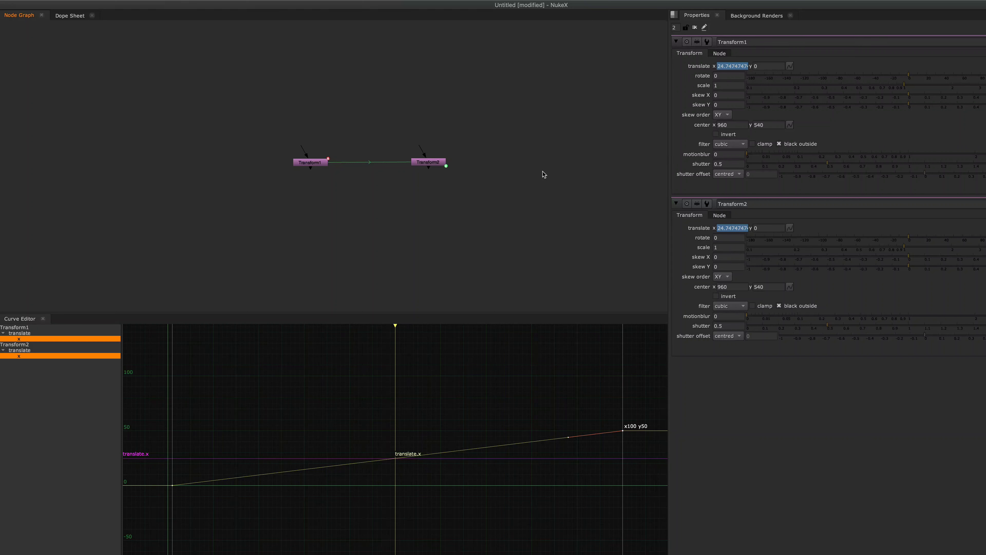
- Clear the open node properties, add a third Transform node and give its translate x the expression frame
left_click(695, 27)
key("t")
right_click(741, 66)
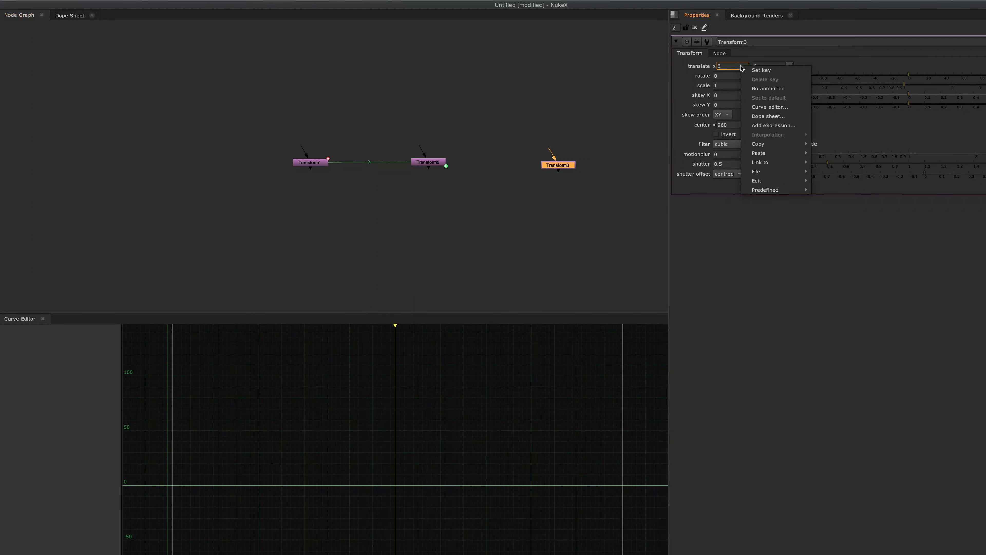
left_click(764, 125)
type("fr")
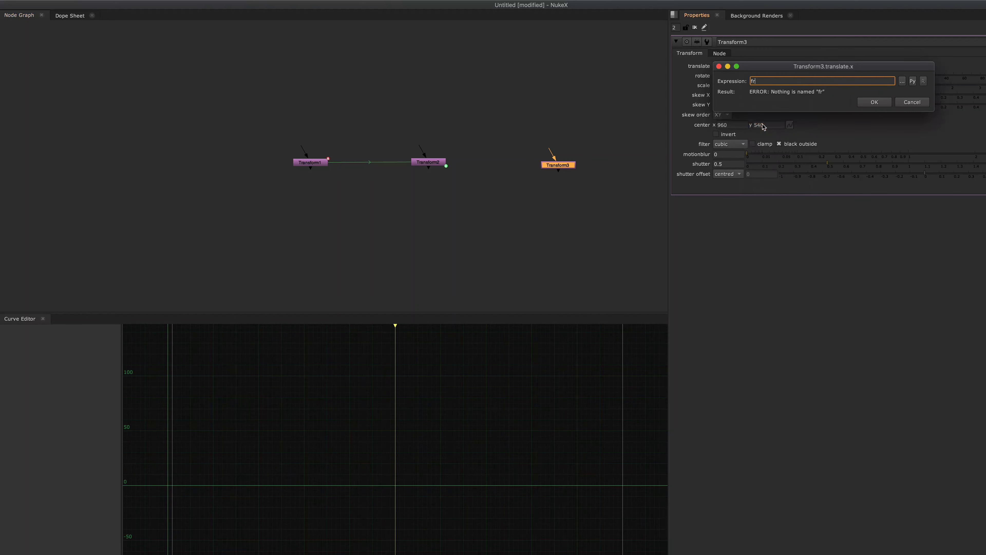
type("ame")
key("Return")
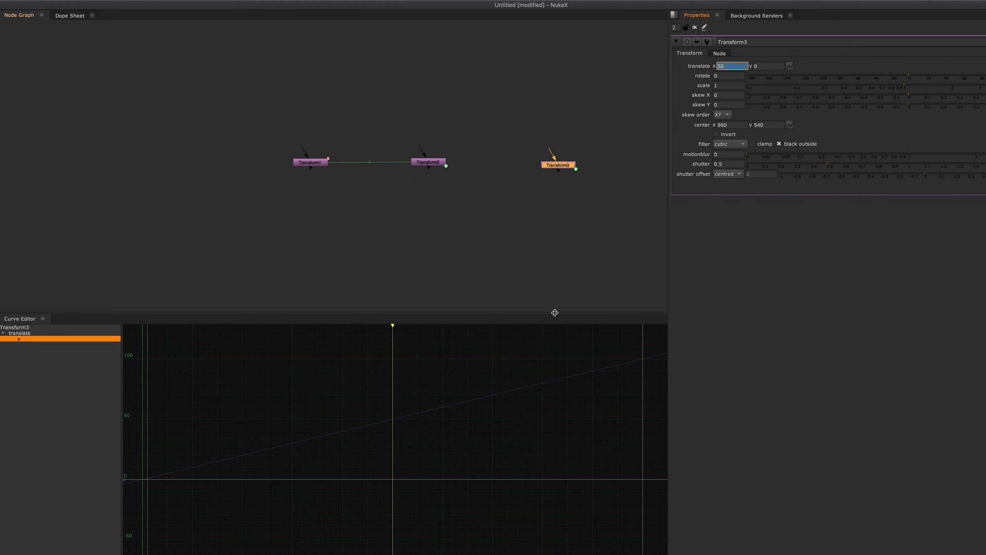
- Scrub to about frame 89 to check the third Transform's translate x, and delete that node
mouse_move(392, 326)
left_mouse_down()
mouse_move(269, 332)
mouse_move(616, 347)
mouse_move(204, 353)
mouse_move(619, 354)
mouse_move(589, 353)
left_mouse_up()
left_click(569, 224)
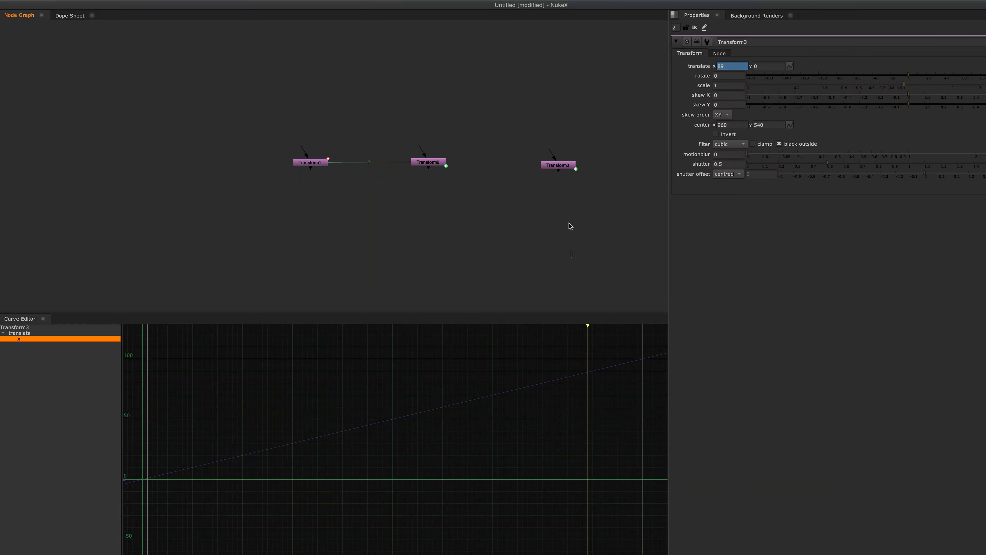
left_click(566, 166)
key("Delete")
- Reopen Transform2's properties and change its translate x expression to Transform1.translate(frame)
double_click(439, 162)
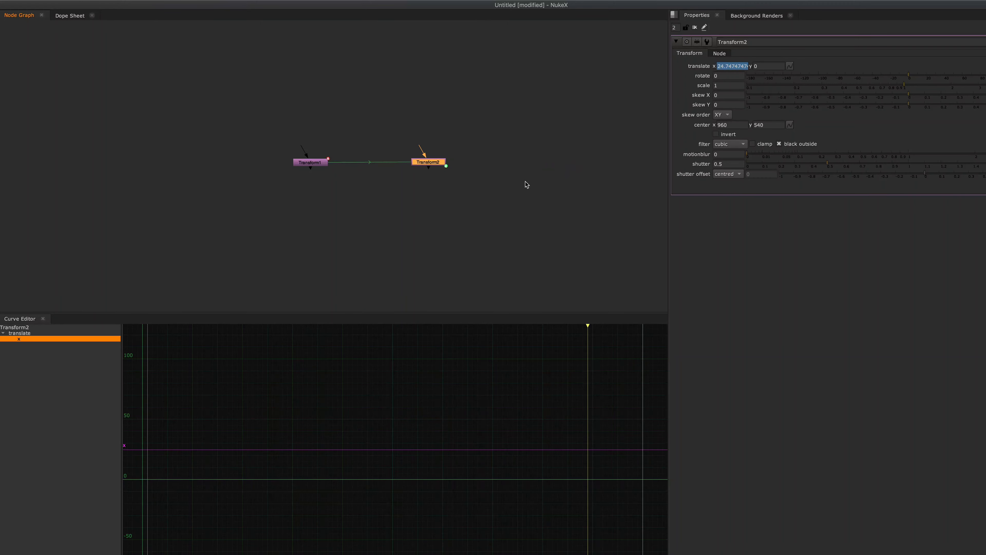
right_click(732, 72)
left_click(753, 128)
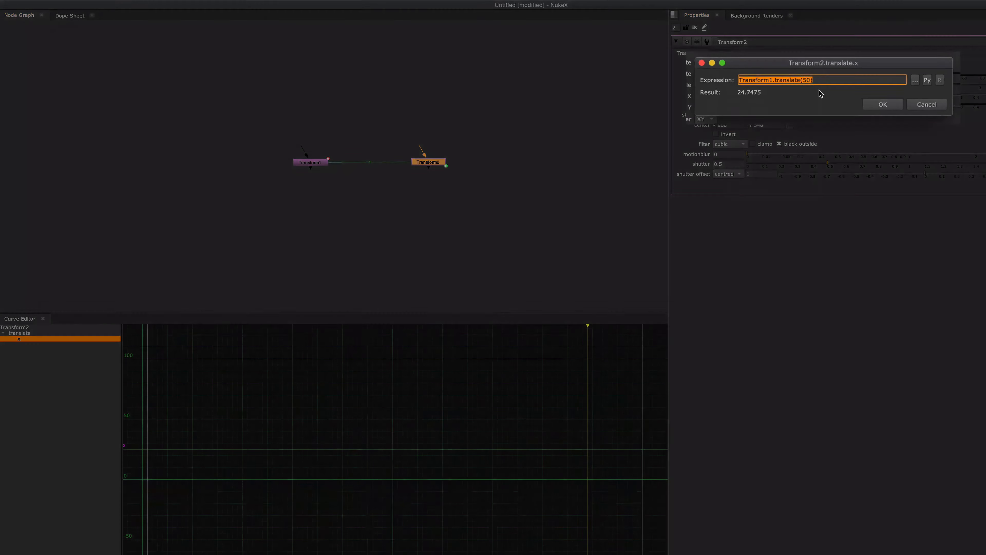
double_click(803, 78)
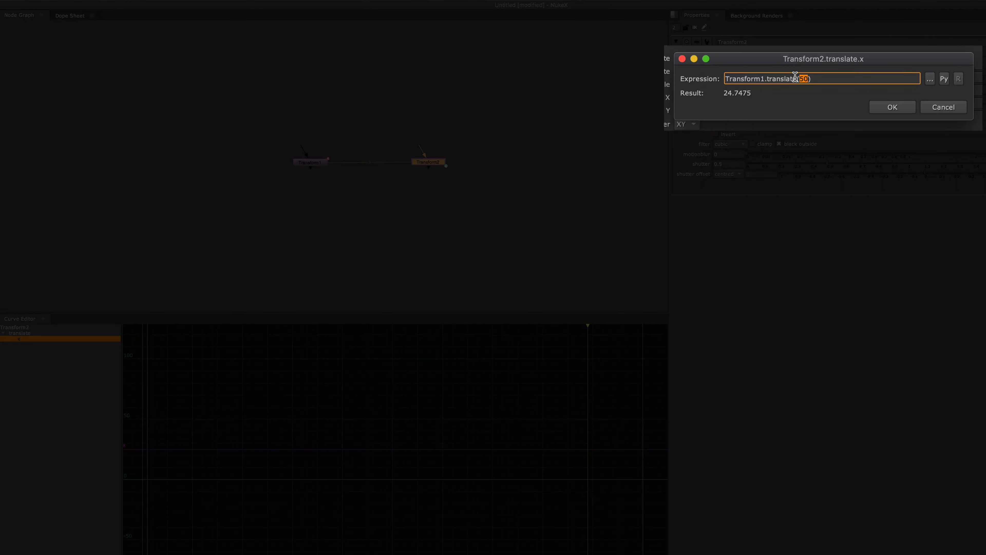
type("frame")
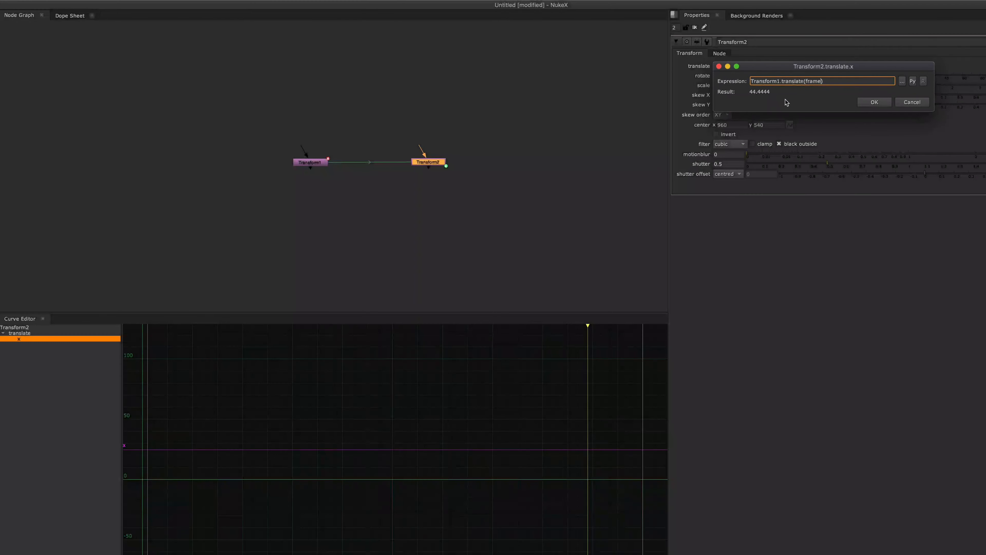
left_click(870, 103)
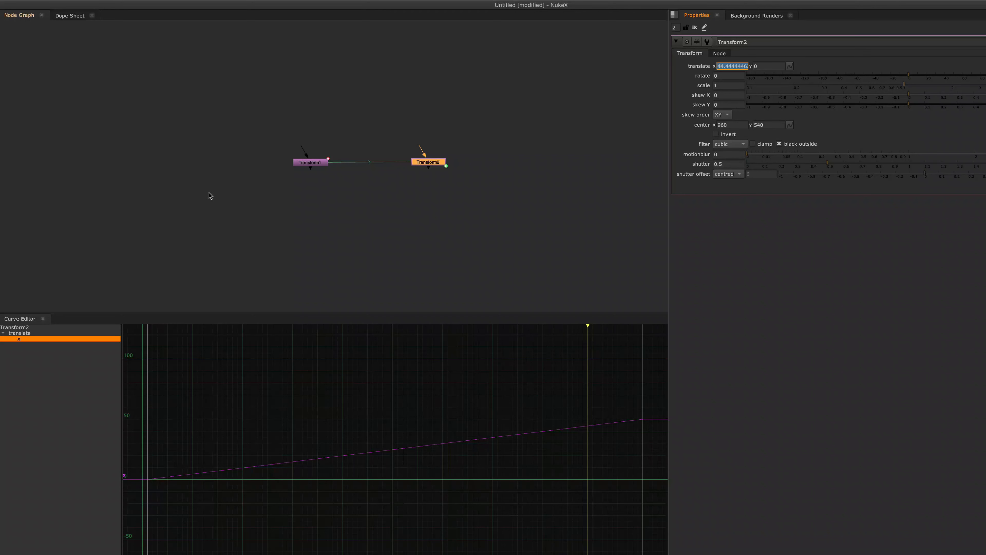
- Open Transform1's properties alongside Transform2's and scrub to frame 75 to compare their translate x values
double_click(319, 164)
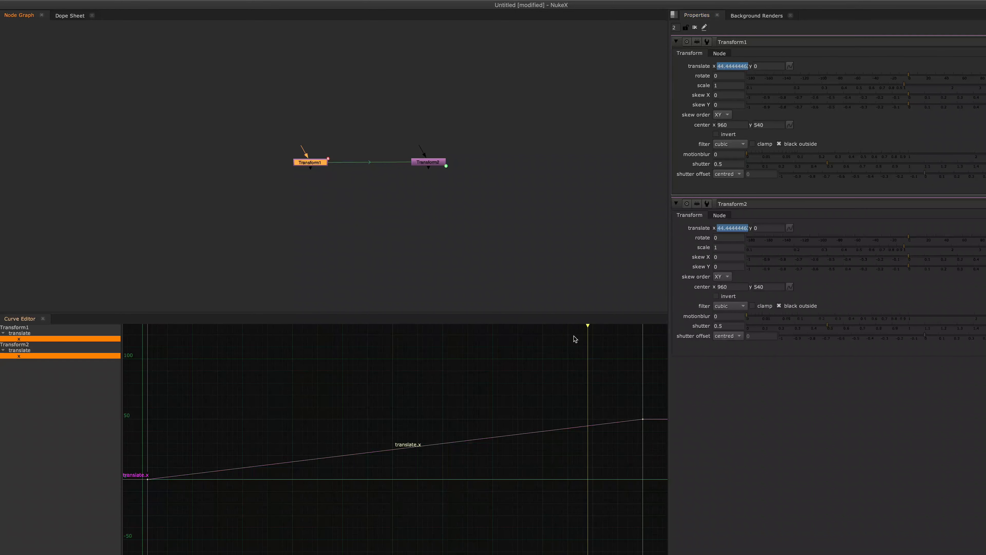
left_click_drag(587, 328, 517, 355)
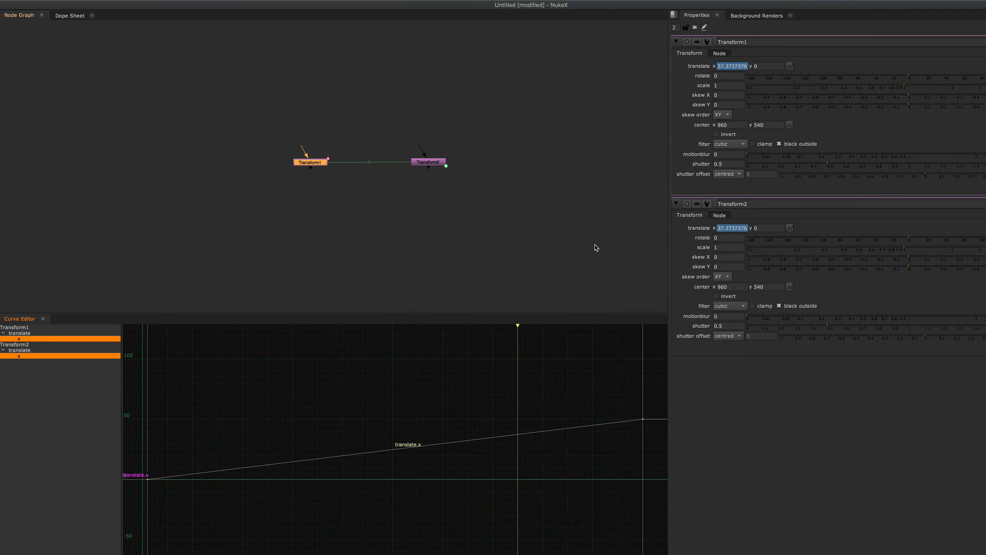
left_click(600, 234)
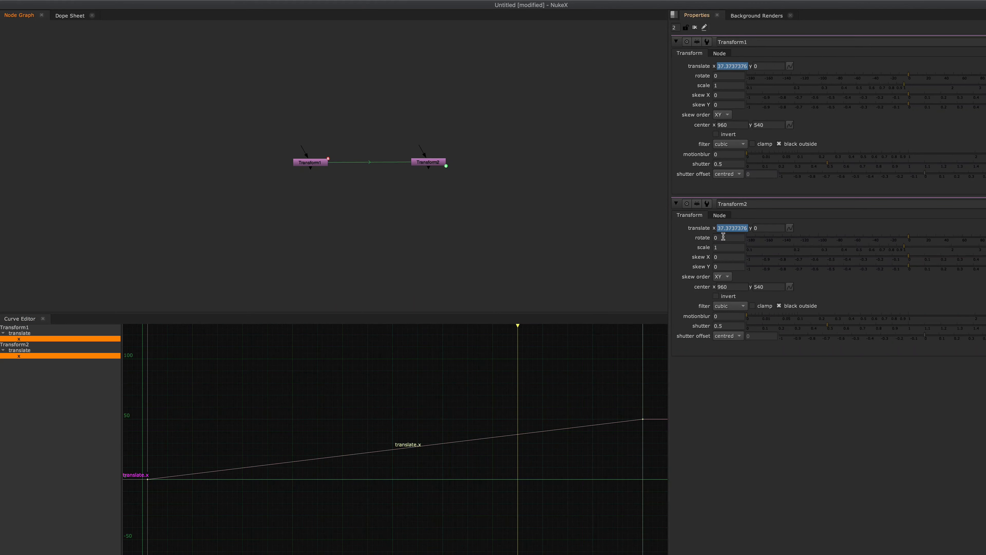
- Change Transform2's translate x expression to Transform1.translate(frame-10) and check the offset between the two curves
right_click(729, 230)
left_click(761, 288)
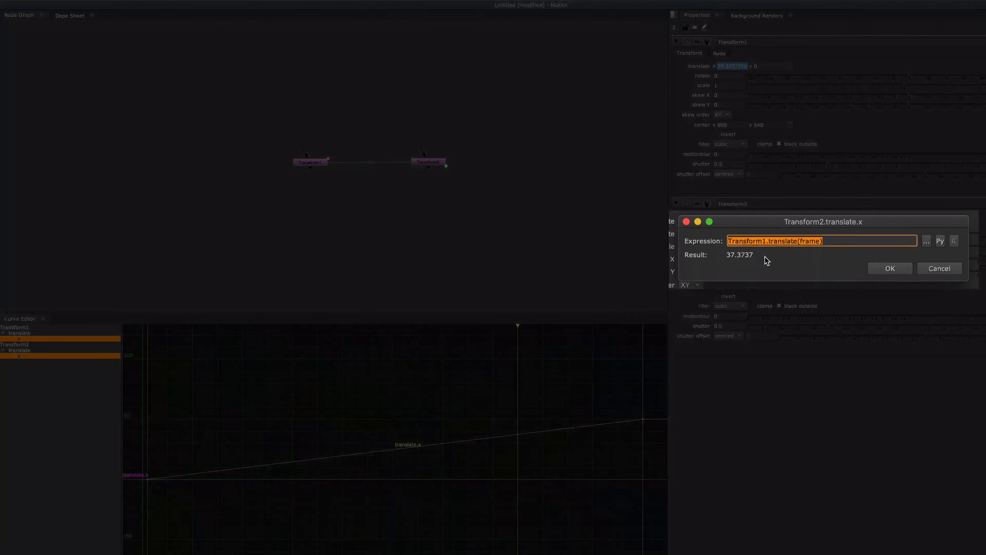
type("-10")
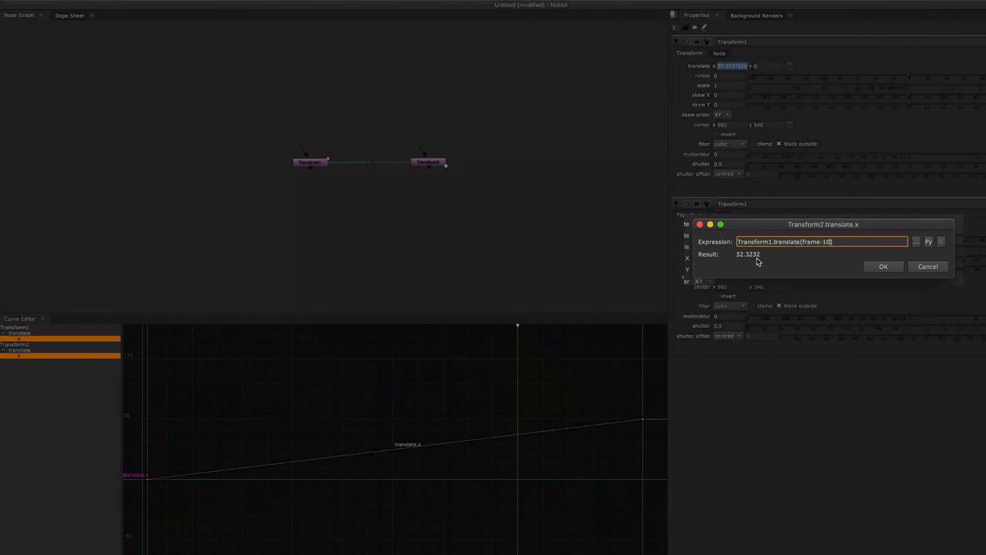
key("Return")
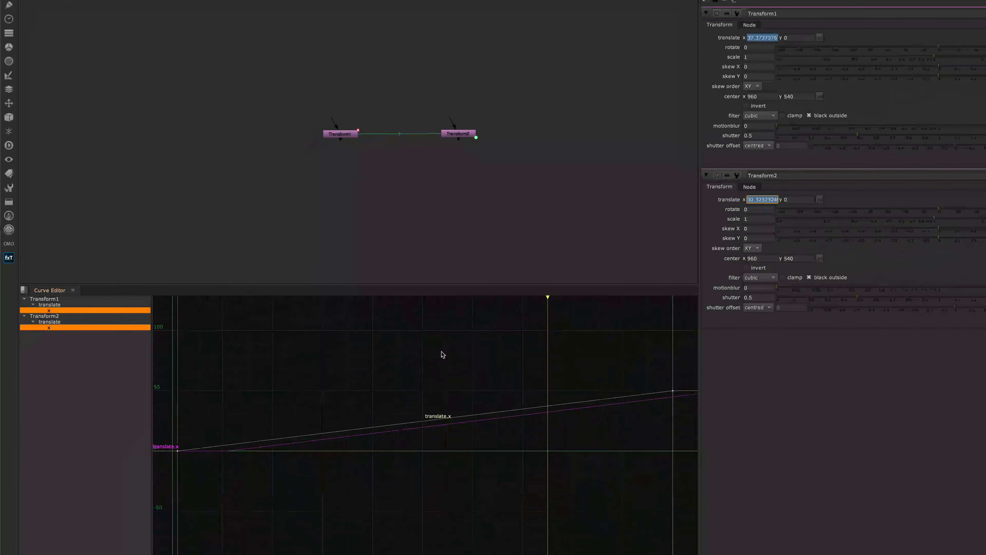
middle_click_drag(438, 348, 418, 352)
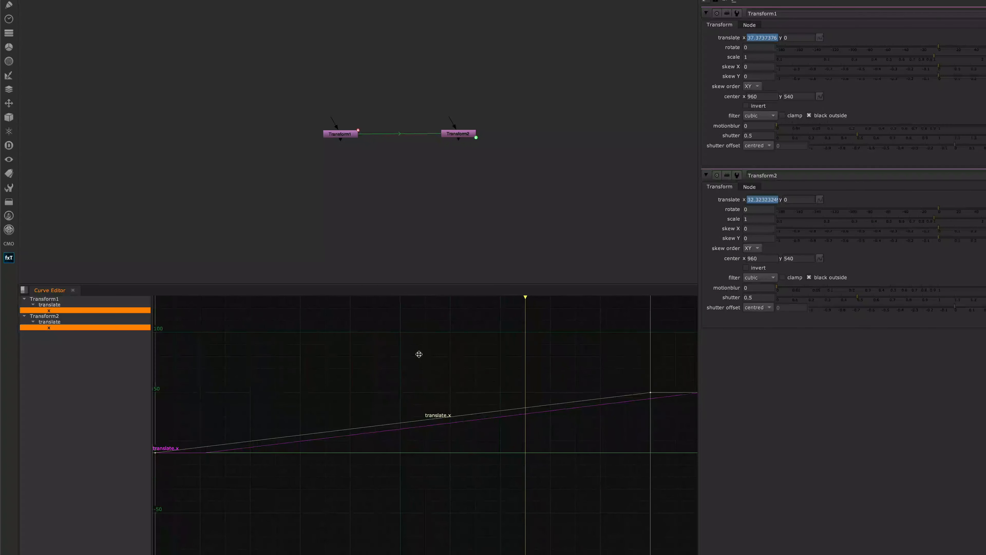
left_click_drag(526, 298, 526, 323)
- Change Transform2's translate x expression to Transform1.translate(frame)-10, subtracting from the value instead of the frame
right_click(757, 200)
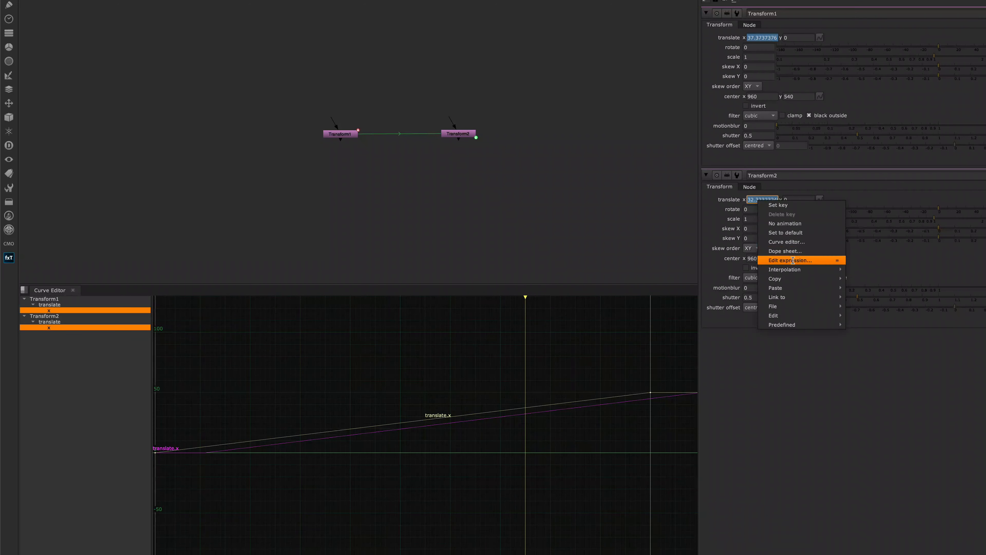
left_click(781, 257)
key("Right")
key("Left")
key("BackSpace")
key("BackSpace")
key("BackSpace")
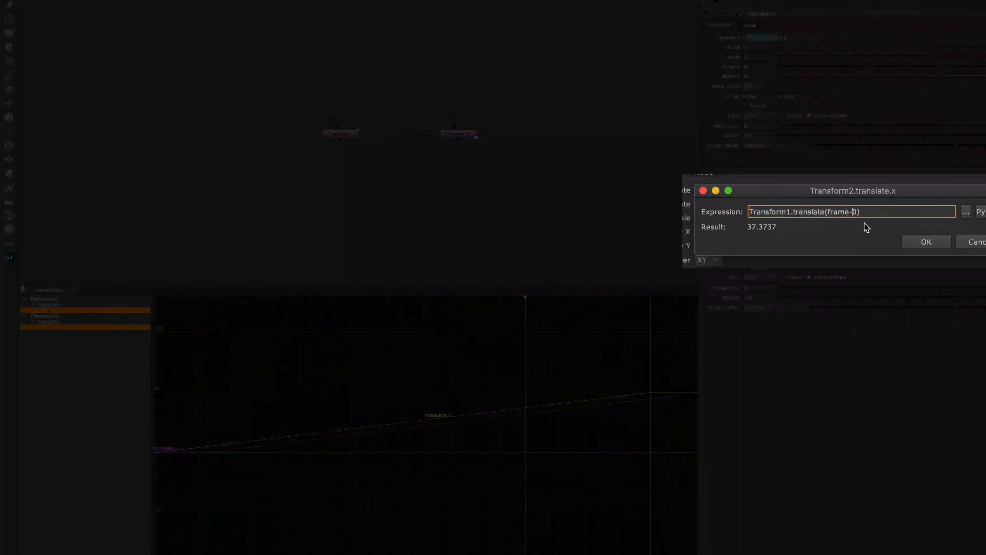
type("-")
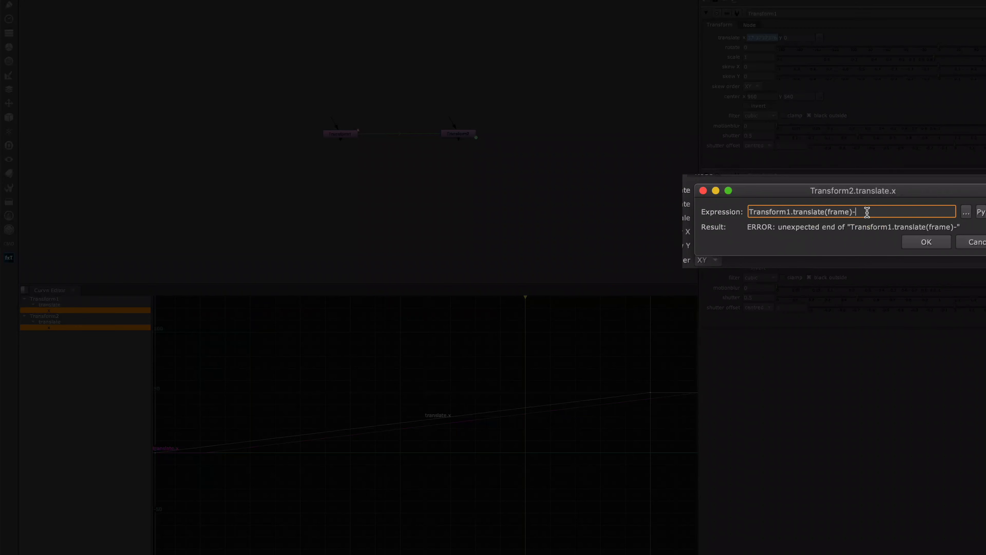
type("1-")
key("BackSpace")
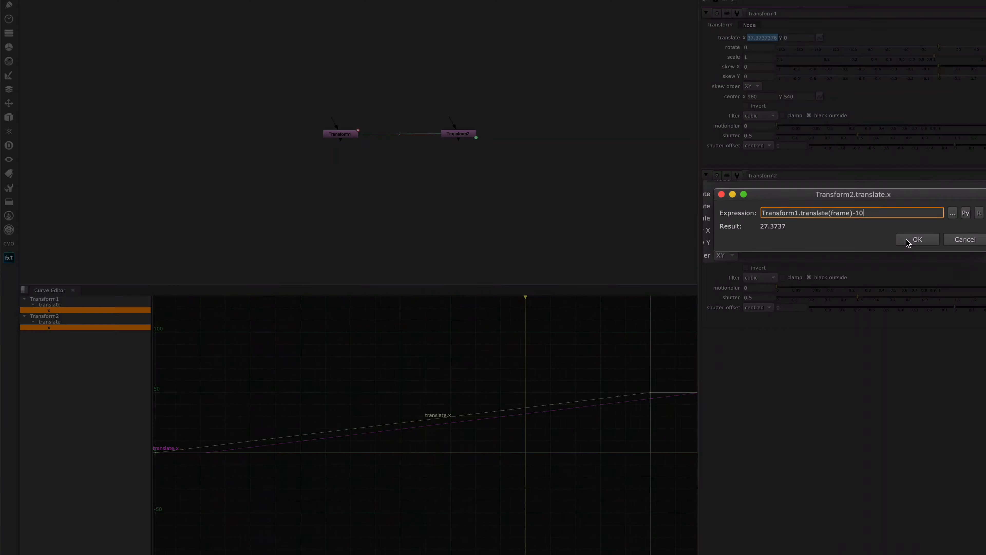
left_click(908, 240)
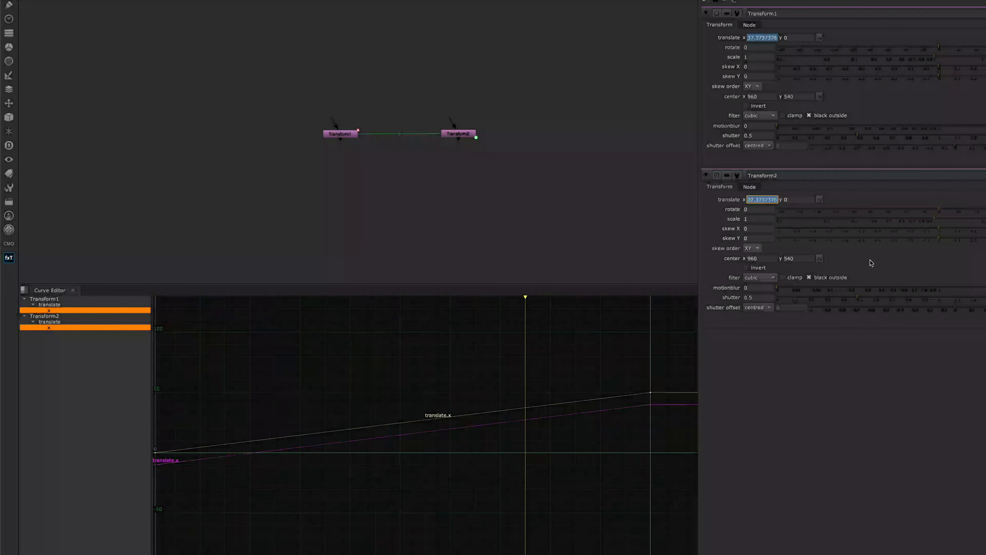
- Fit the Transform1 and Transform2 translate x curves in the curve view to compare them
key("f")
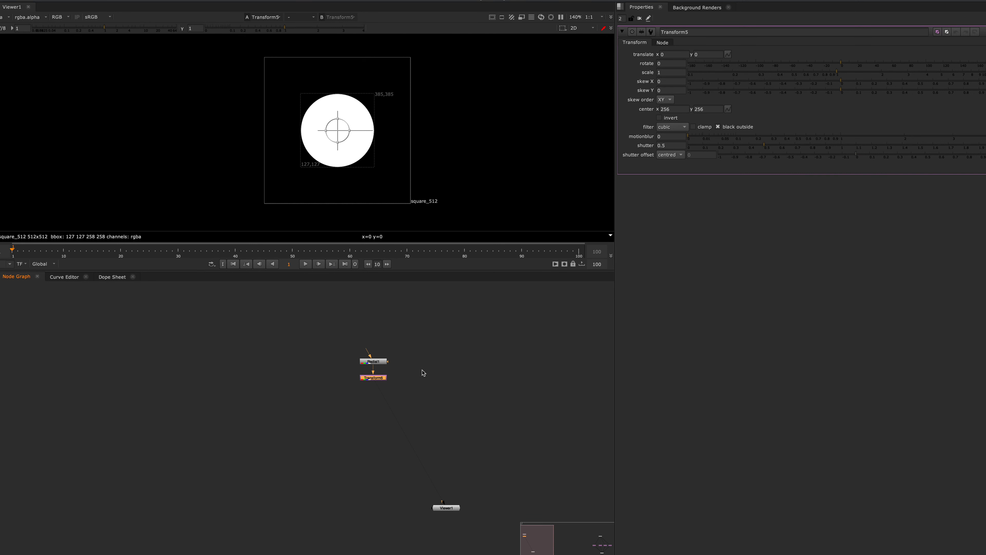
- Drive Transform5's translate x with the expression frame, and scrub and play the timeline to check the circle's motion
right_click(678, 56)
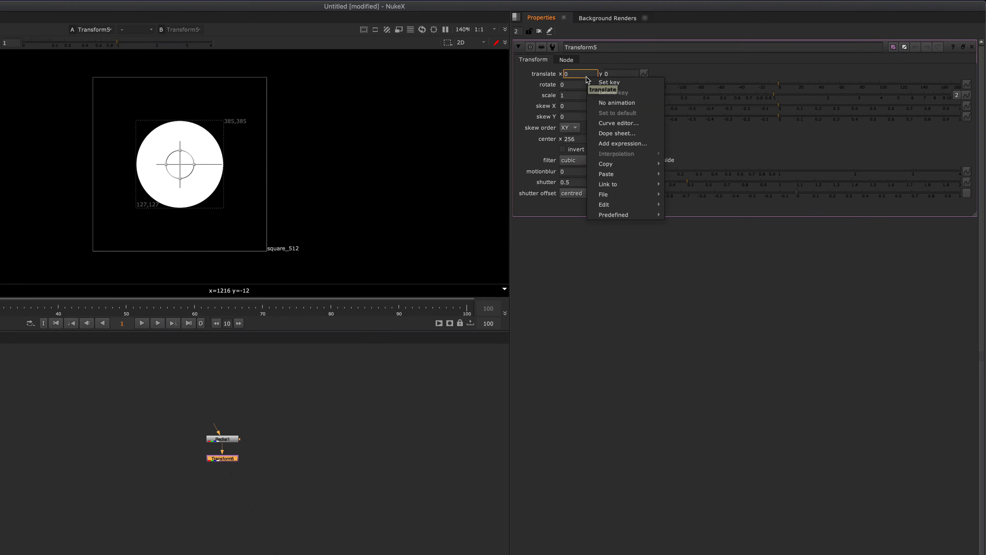
left_click(609, 145)
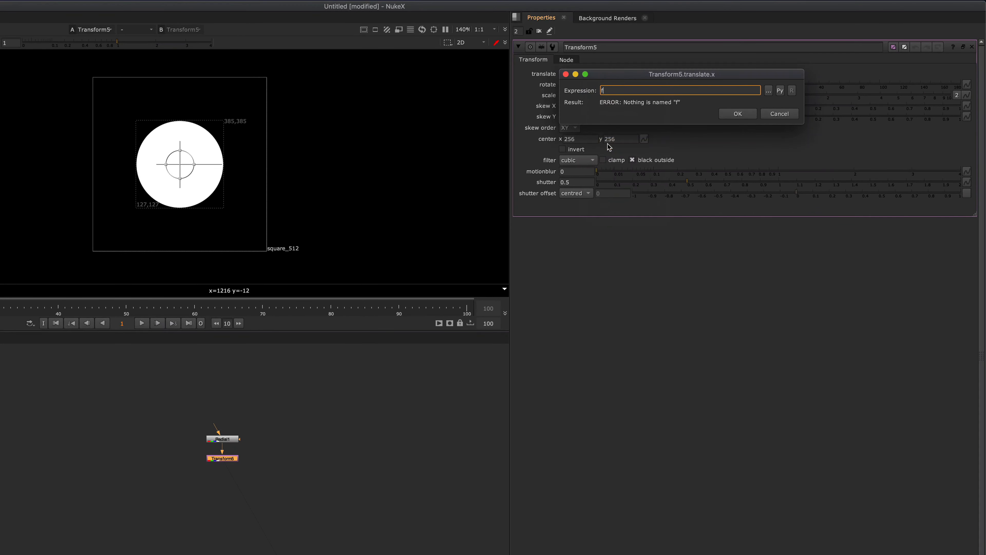
type("frame")
key("Return")
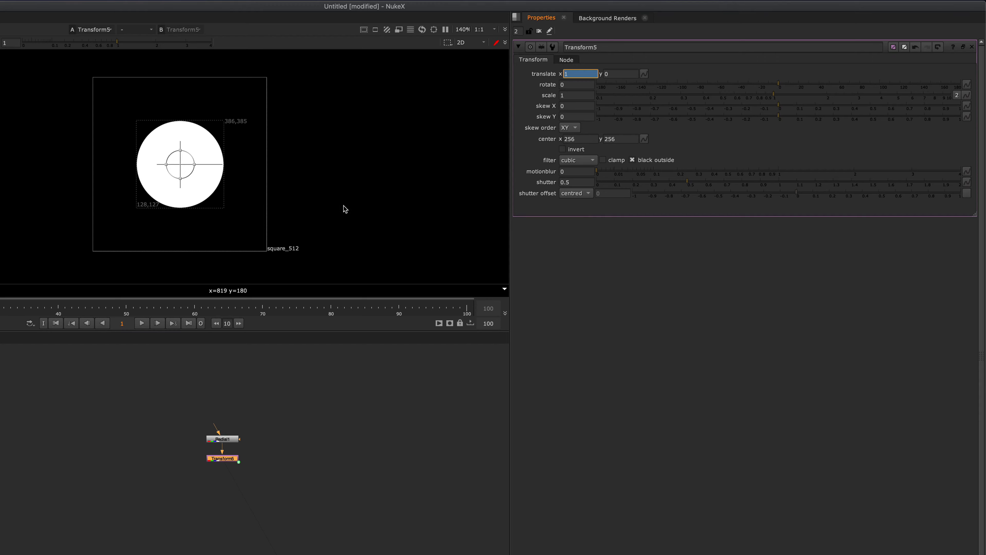
left_click_drag(0, 311, 0, 314)
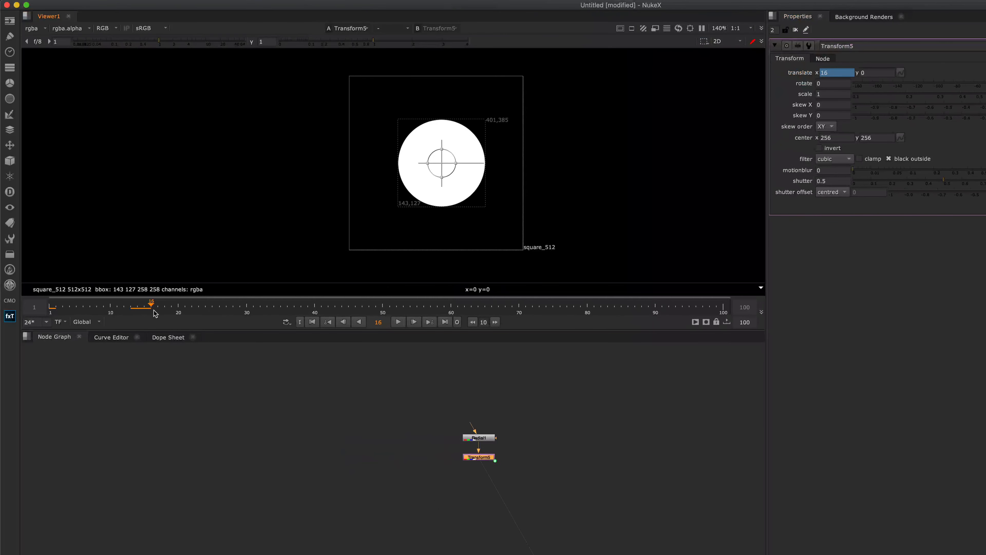
left_click(398, 321)
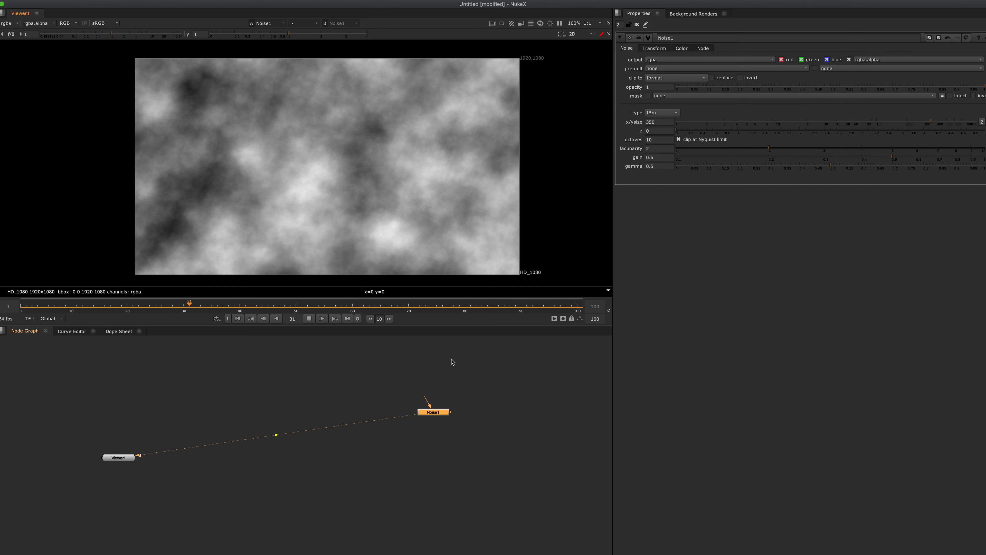
- Stop playback, key Noise1's z at 0 on frame 1 and 10 on frame 100, and play the animated noise
left_click(310, 319)
right_click(666, 132)
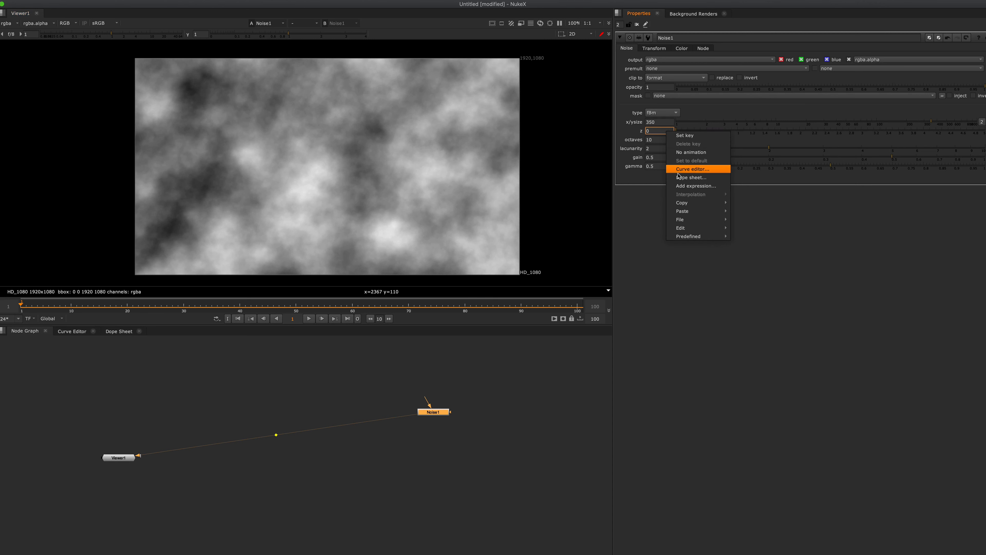
left_click(684, 135)
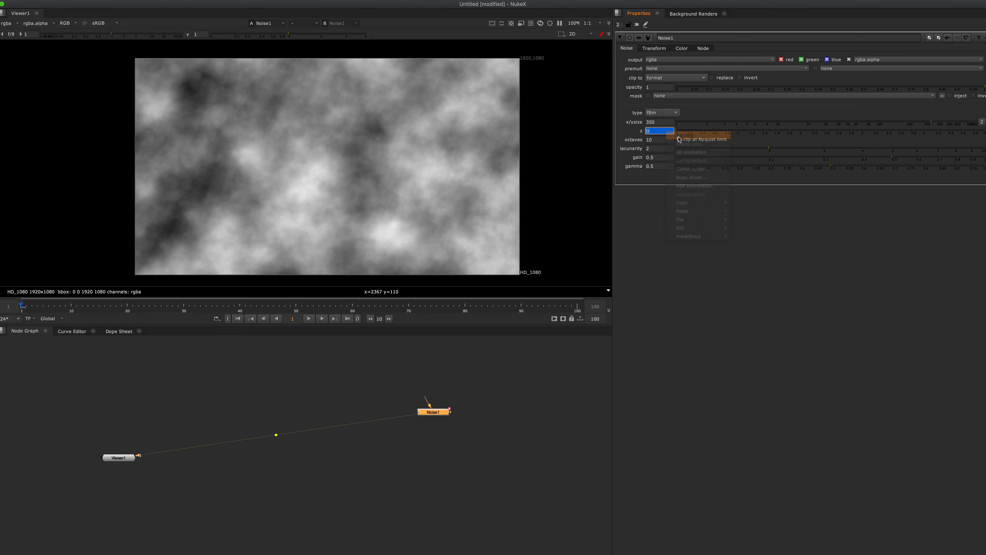
left_click(579, 309)
left_click(650, 131)
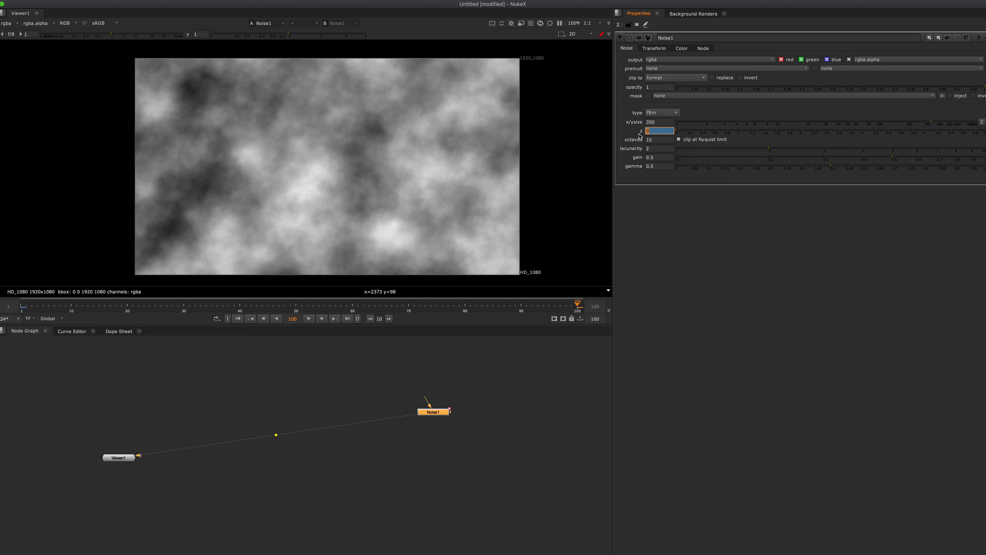
type("10")
key("Return")
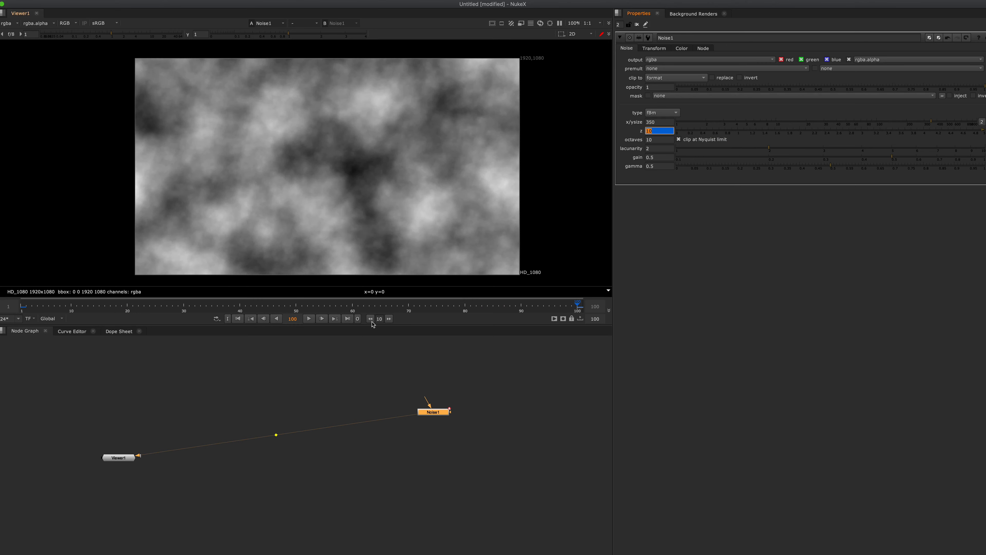
left_click(308, 319)
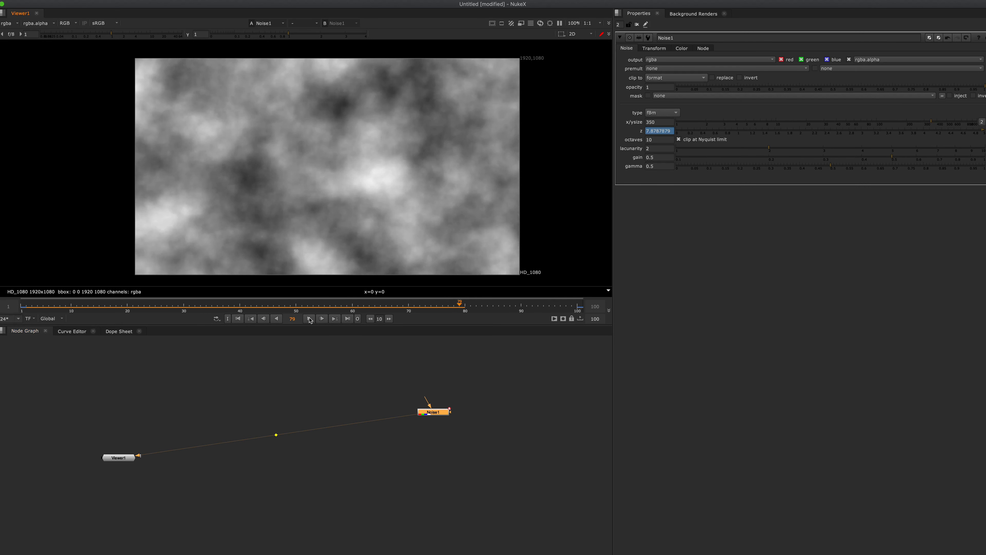
- Remove the keyframe animation from Noise1's z, drive it with the expression frame instead, and check the playback
right_click(669, 131)
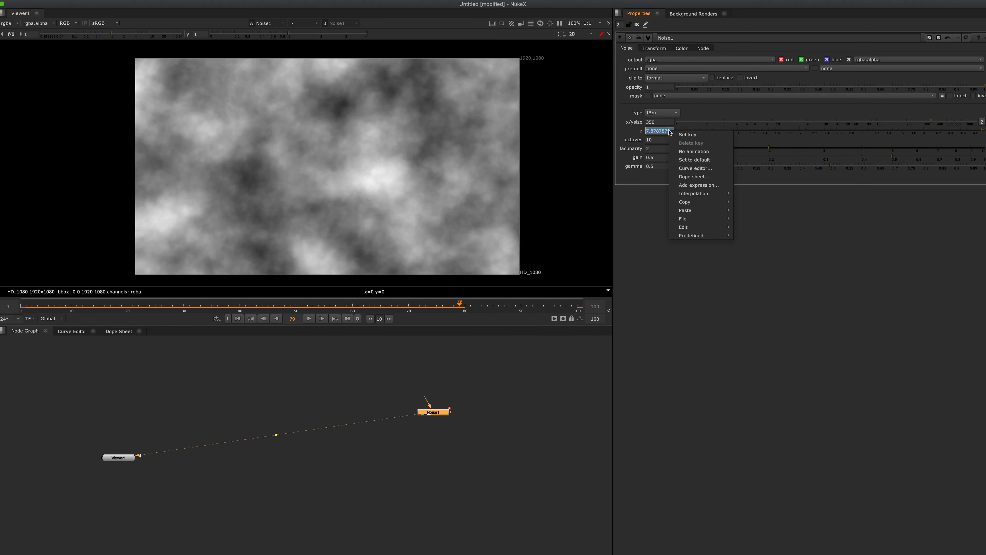
left_click(683, 151)
left_click(507, 288)
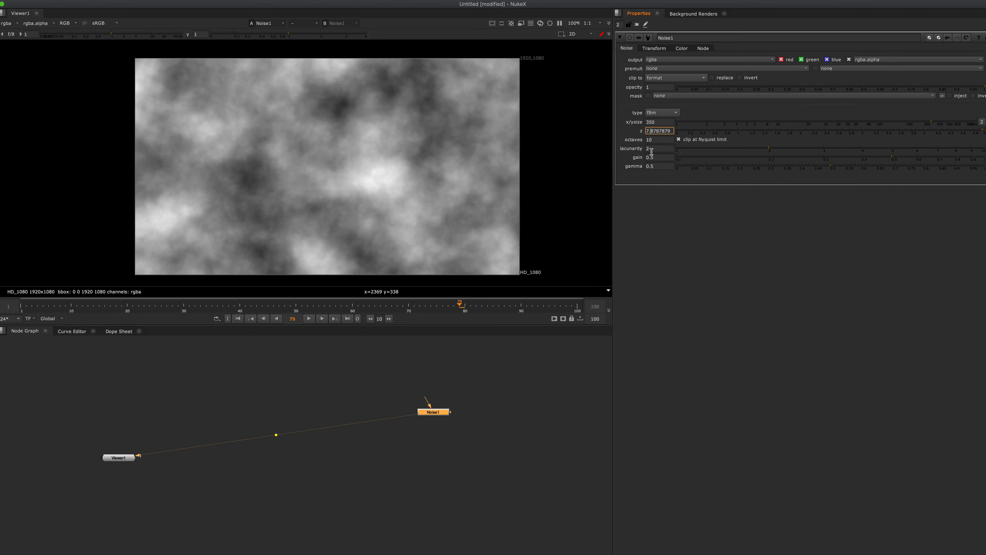
right_click(660, 131)
left_click(691, 189)
type("f")
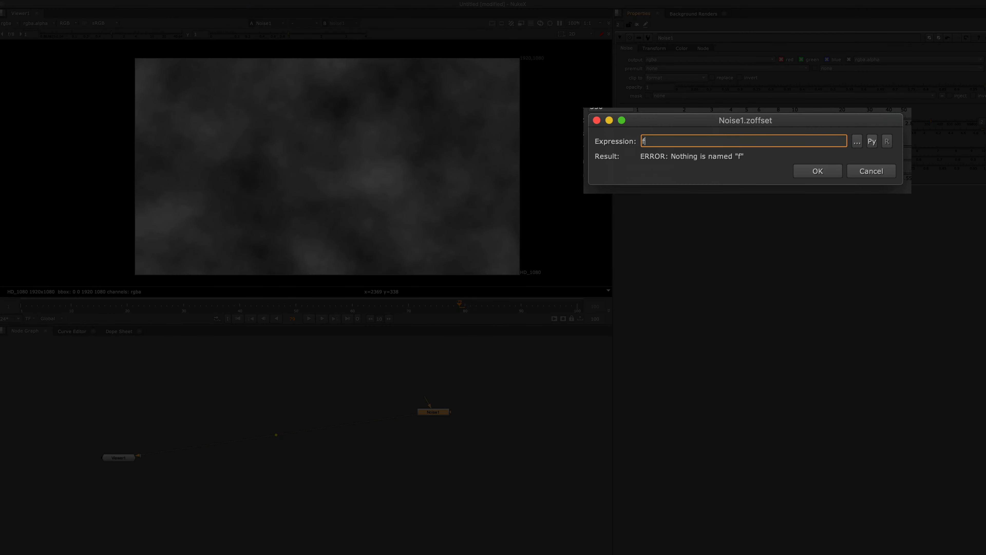
type("rame")
key("Return")
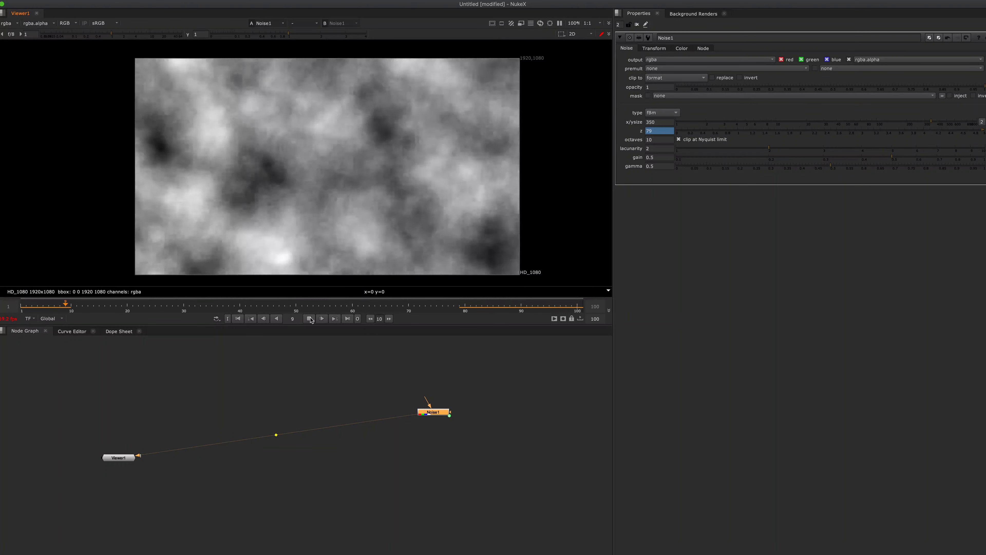
left_click(310, 319)
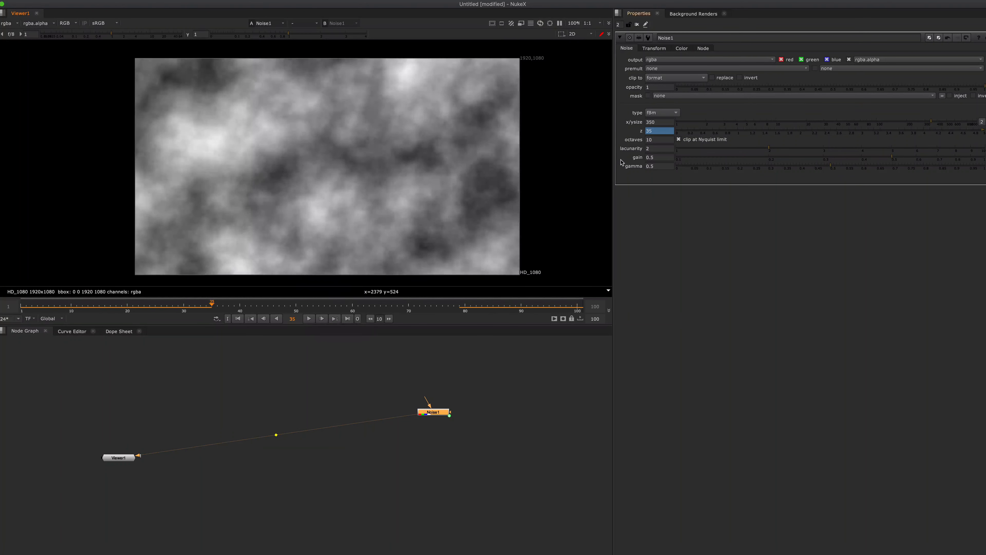
- Change Noise1's z expression to frame/10 to slow the noise evolution, and play it back
right_click(666, 129)
left_click(677, 182)
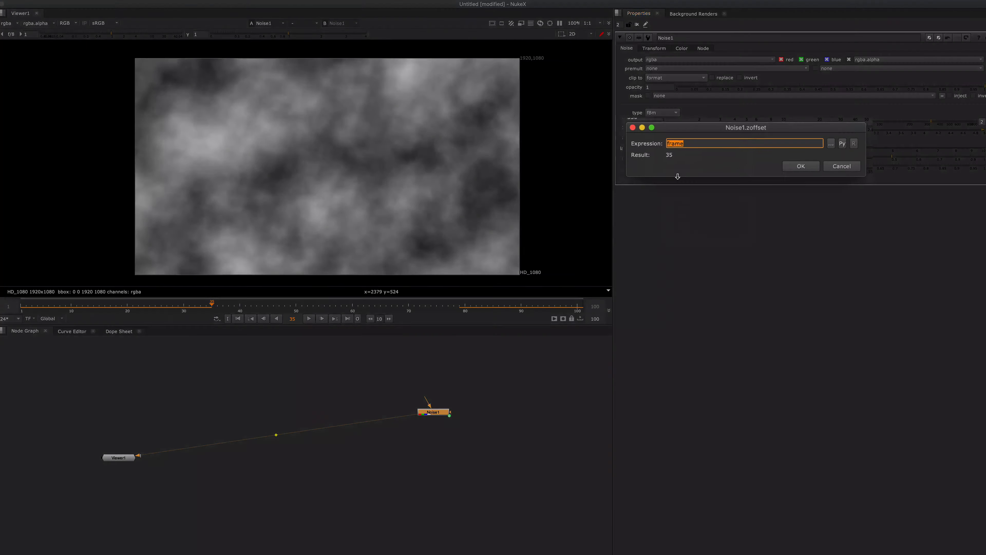
type("/10")
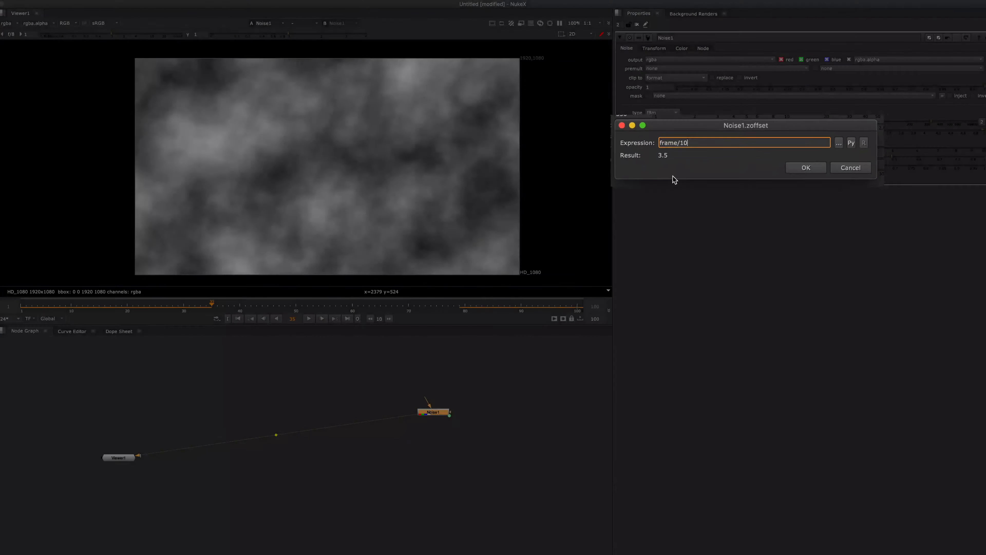
key("Return")
left_click(309, 318)
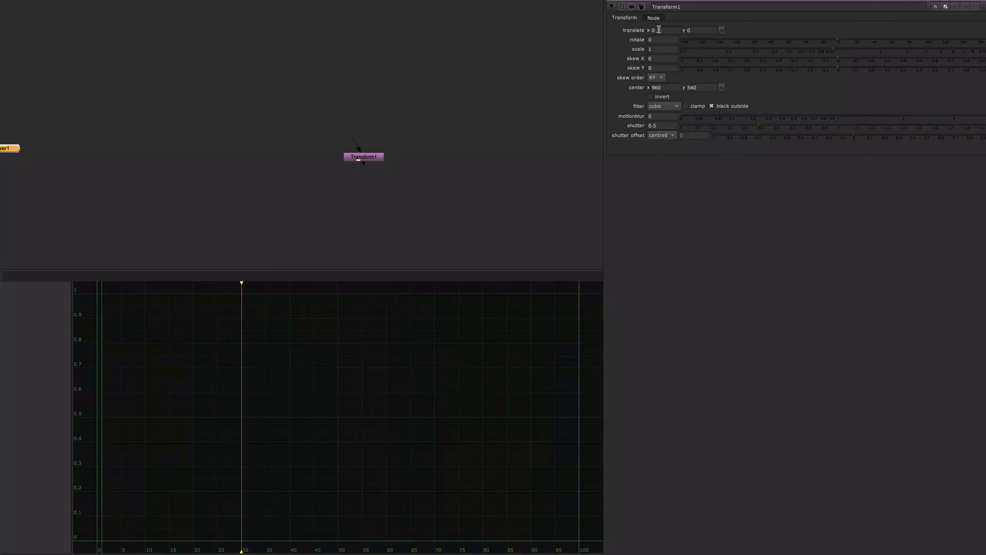
- Add the expression random() to Transform1's translate x and inspect its curve
right_click(664, 36)
left_click(690, 88)
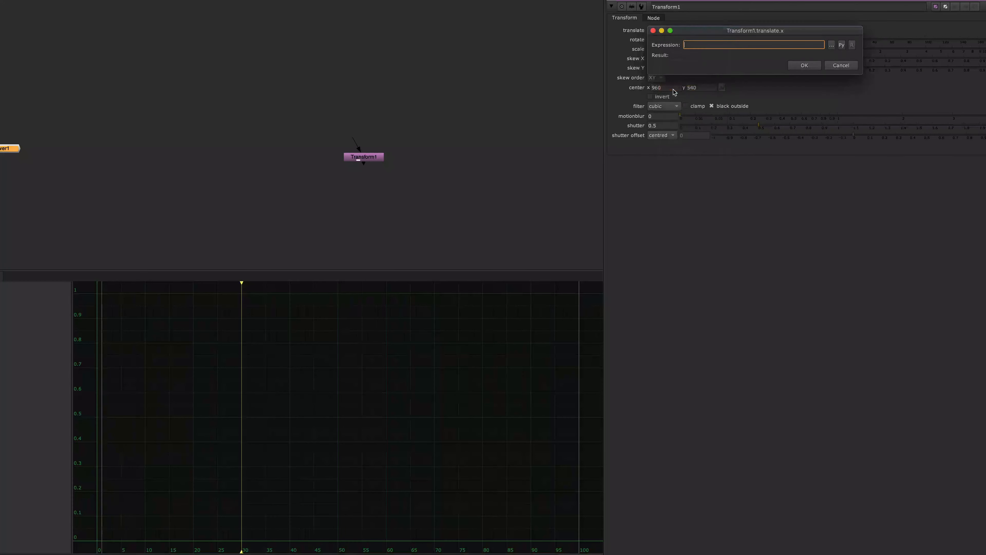
type("rando")
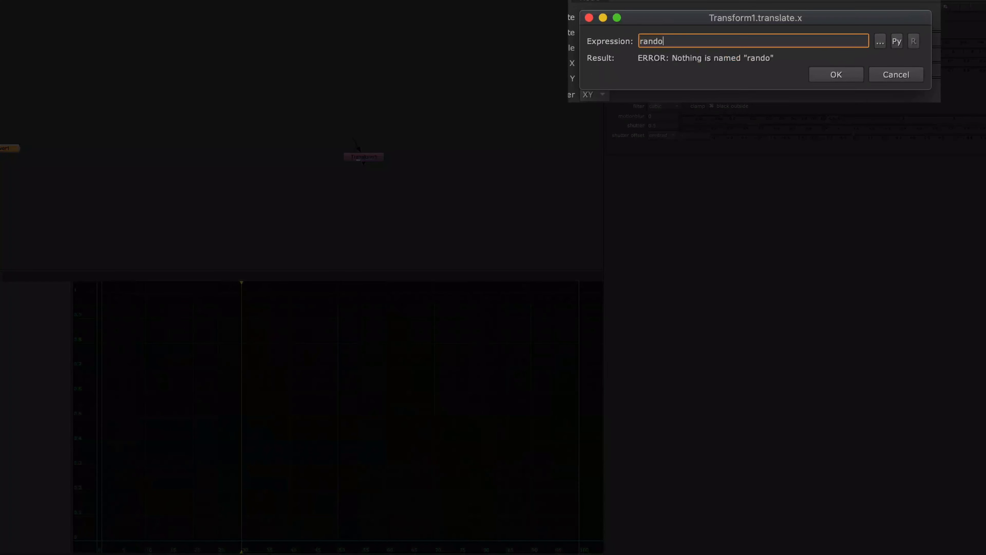
type("m()")
key("Return")
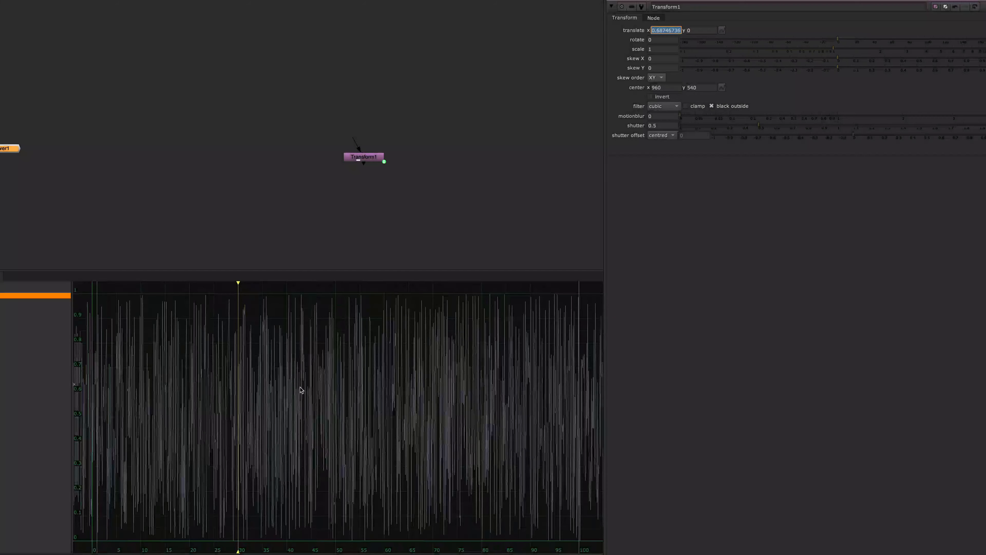
scroll(305, 391, "down", 2)
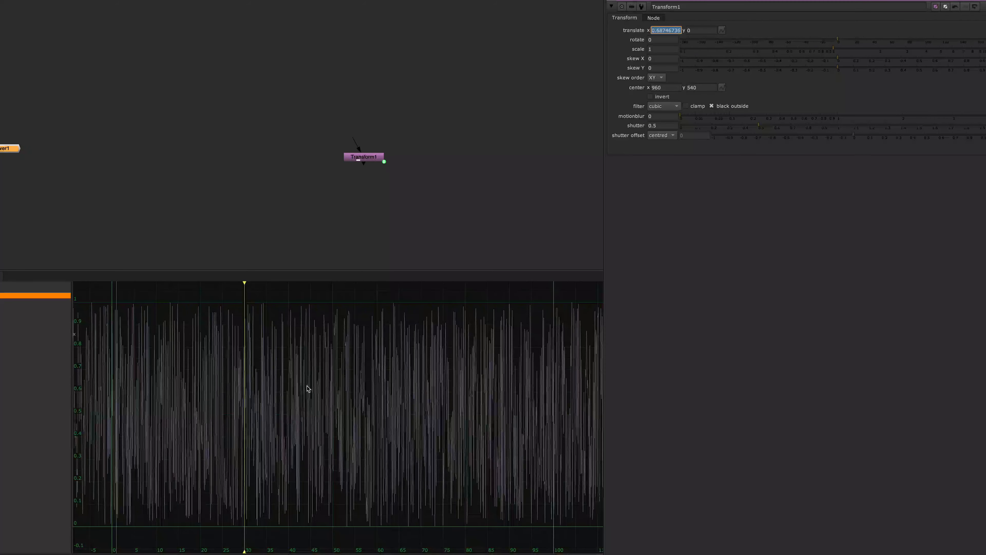
- Change Transform1's translate x expression to random(frame) so the random values are seeded by the frame
right_click(666, 31)
left_click(723, 82)
key("Right")
key("Left")
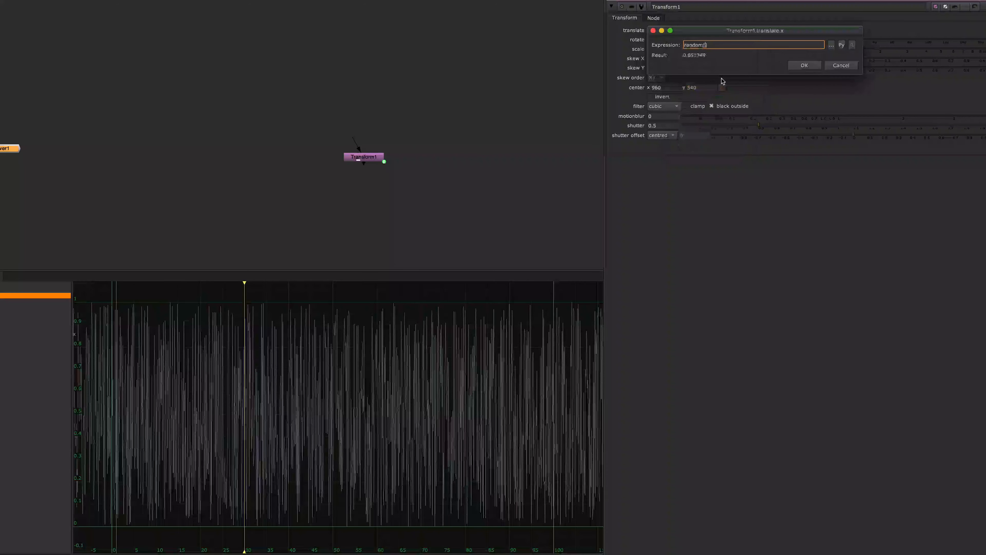
type("frame")
key("Return")
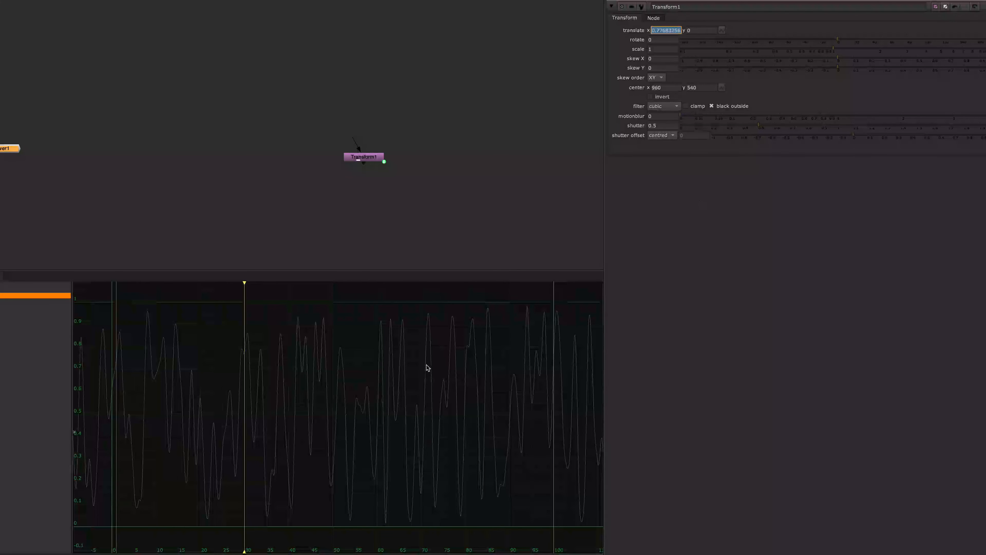
- Lower the frequency of Transform1's random translate x curve by changing its expression to random(frame/2)
right_click(653, 28)
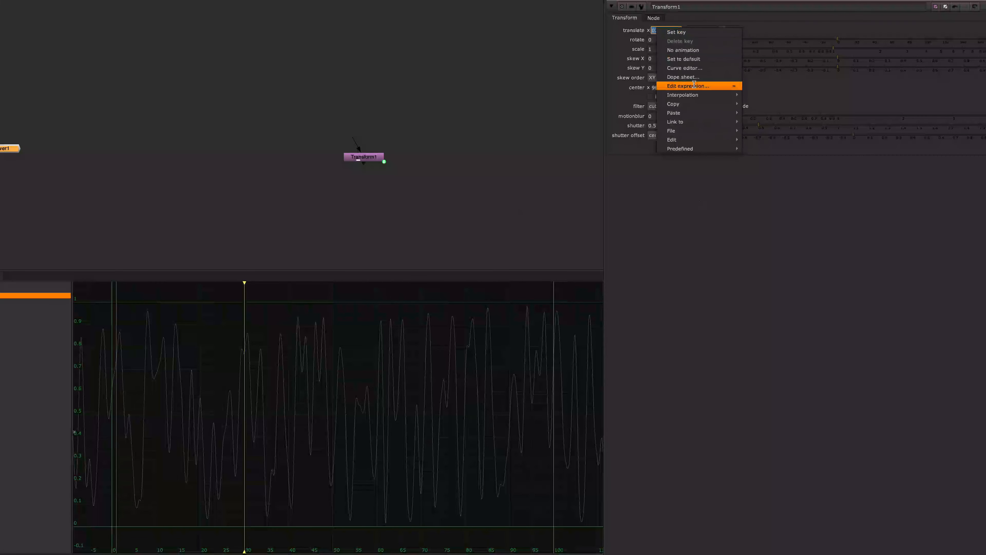
left_click(723, 84)
left_click(719, 44)
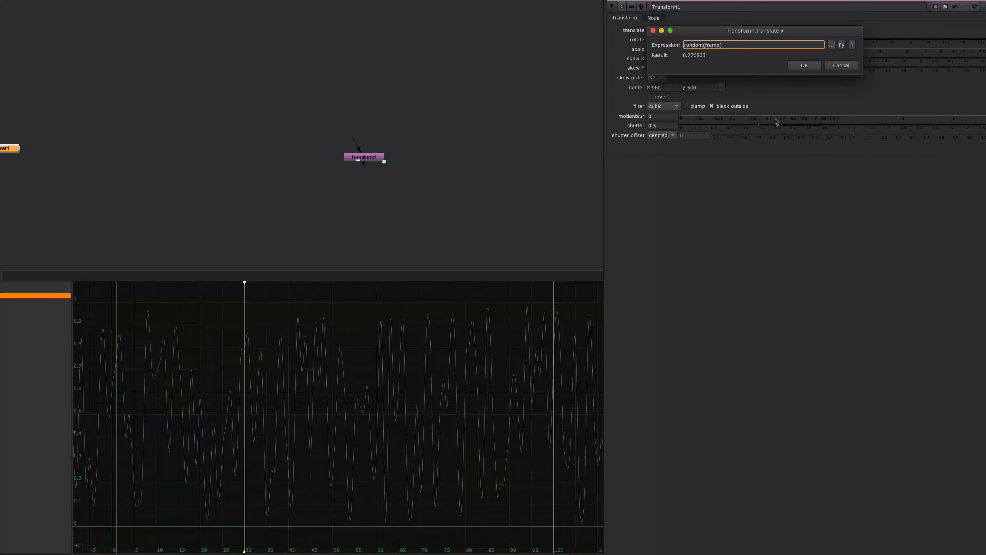
type("/2")
key("Return")
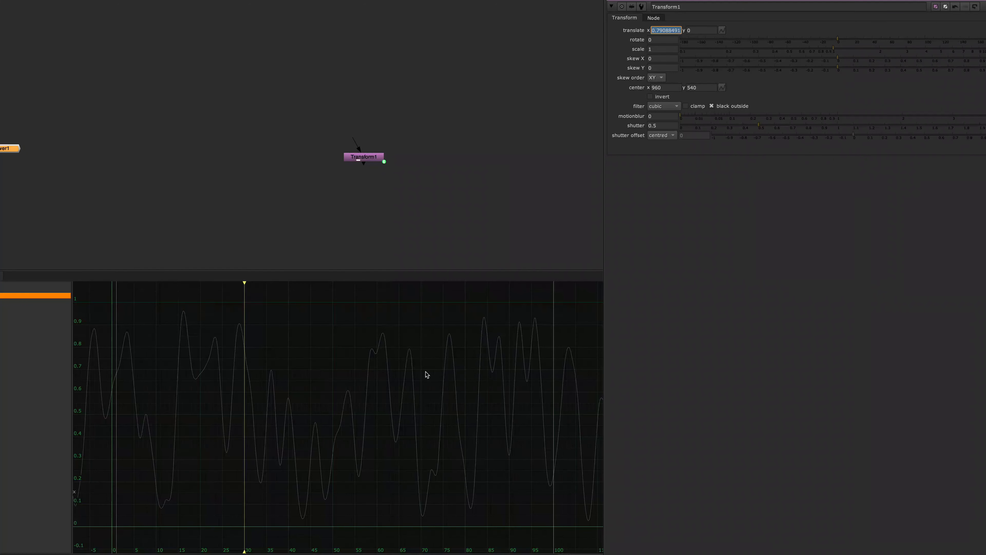
- Raise the amplitude of Transform1's translate x curve with the expression random(frame/2)*10, and fit the curve in the view
right_click(664, 31)
left_click(706, 90)
key("Right")
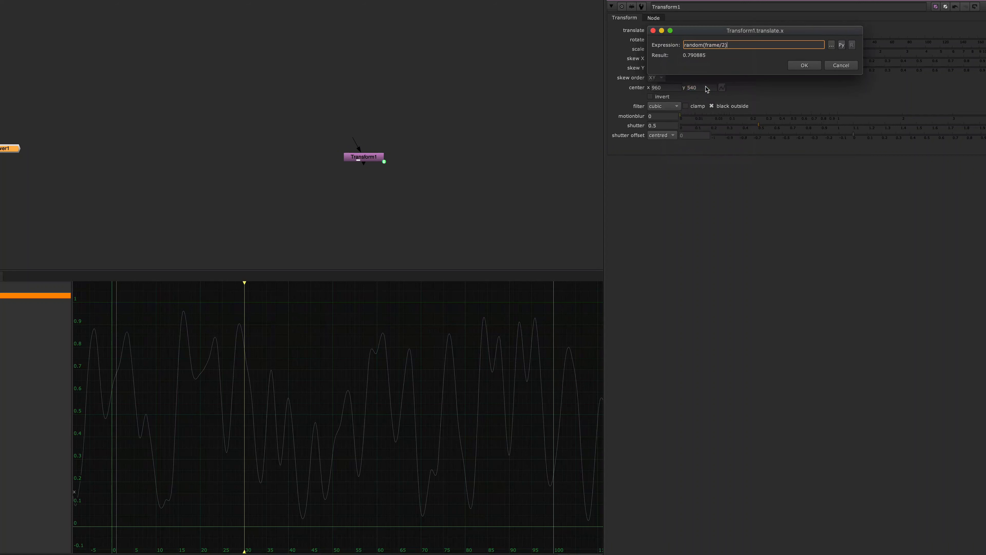
type("*10")
key("Return")
scroll(406, 342, "down", 4)
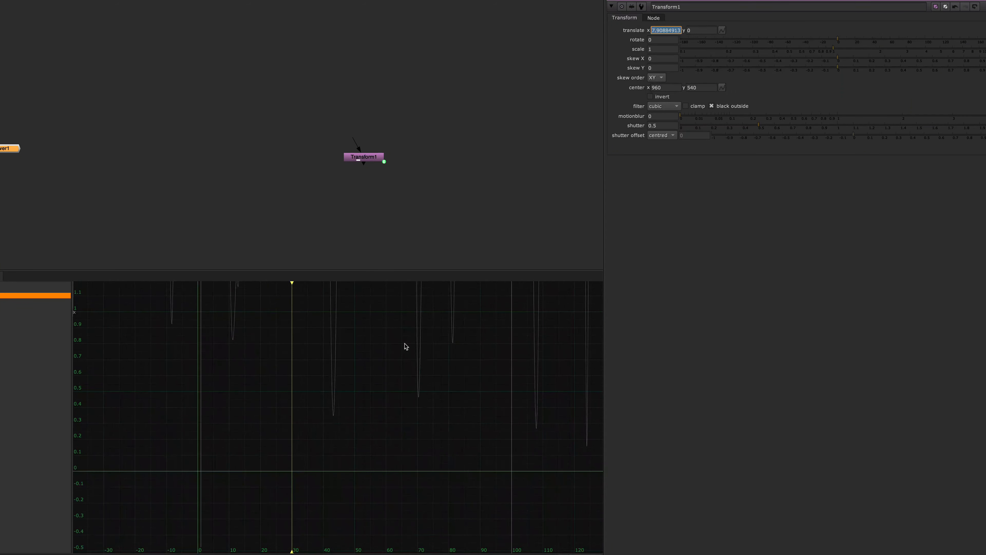
key("f")
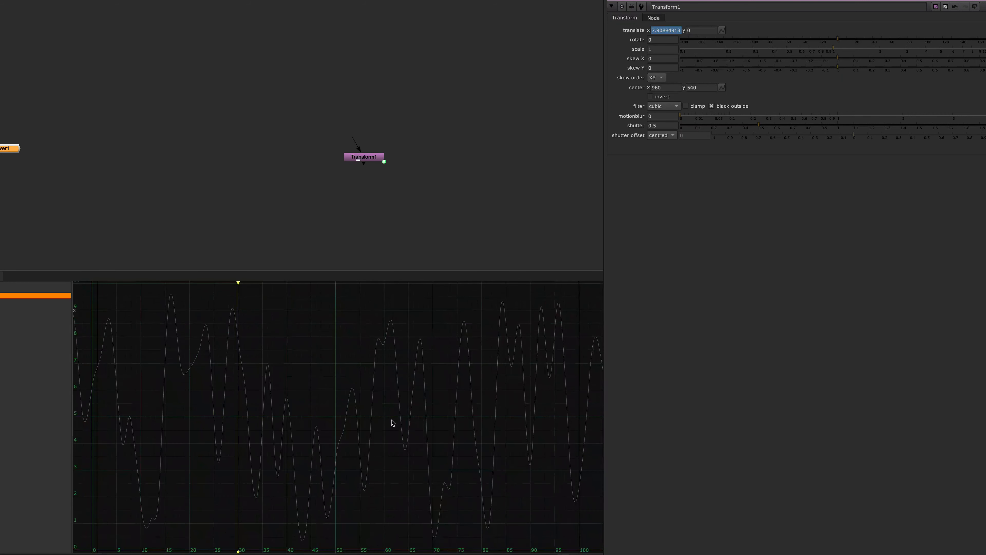
scroll(392, 422, "down", 1)
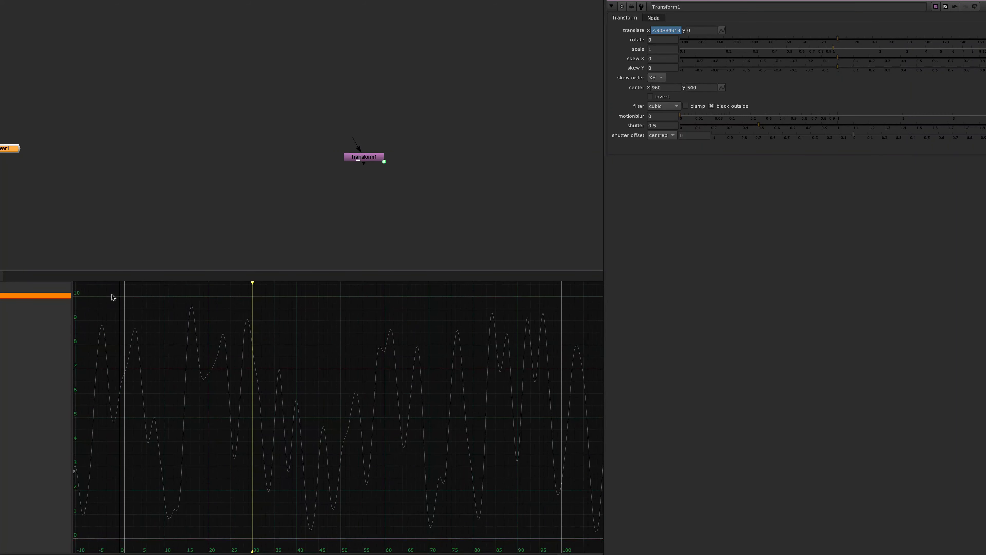
- Reopen Transform1's translate x expression to review it and close it without changes
right_click(651, 30)
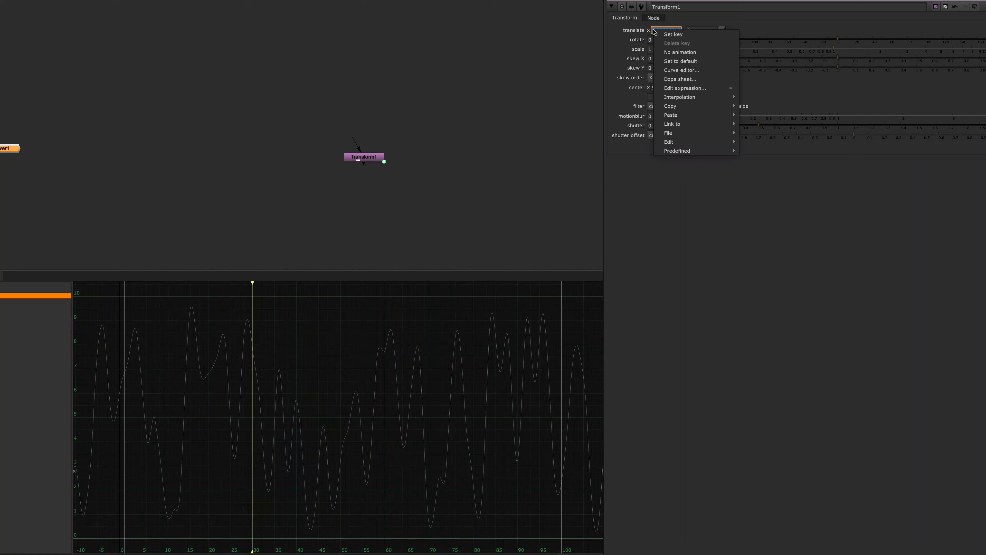
left_click(678, 77)
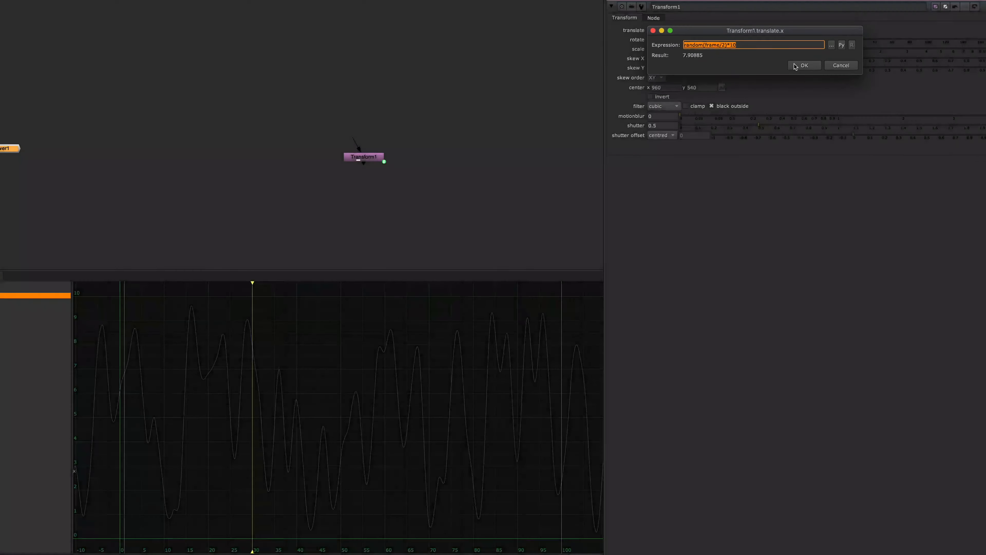
left_click(795, 66)
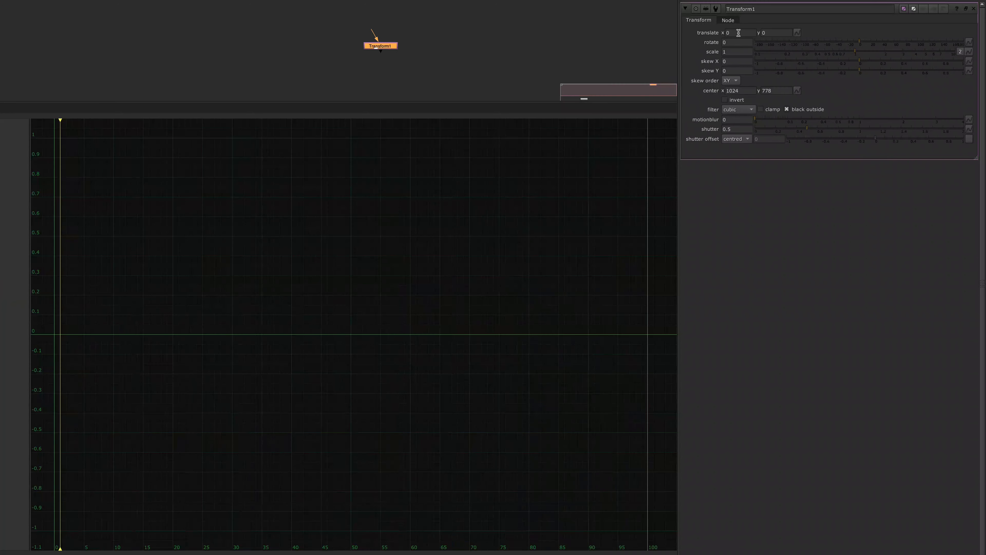
- Add the expression cos(frame) to Transform1's translate x
right_click(738, 32)
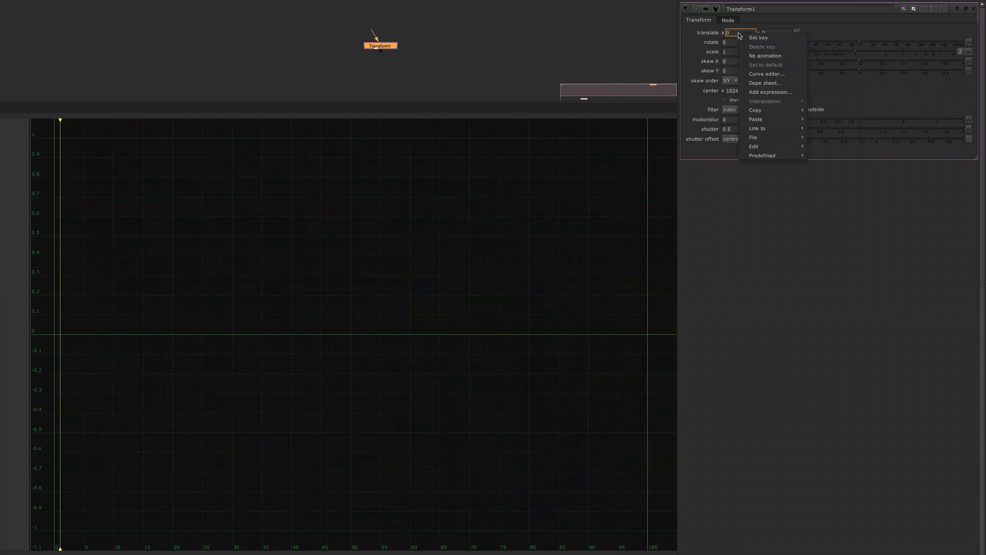
left_click(749, 92)
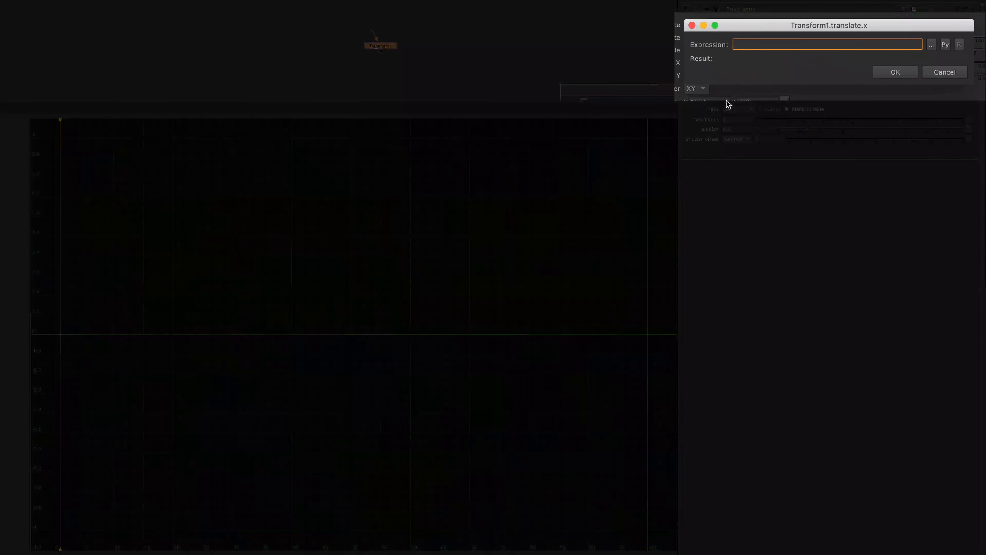
type("cos(frame)")
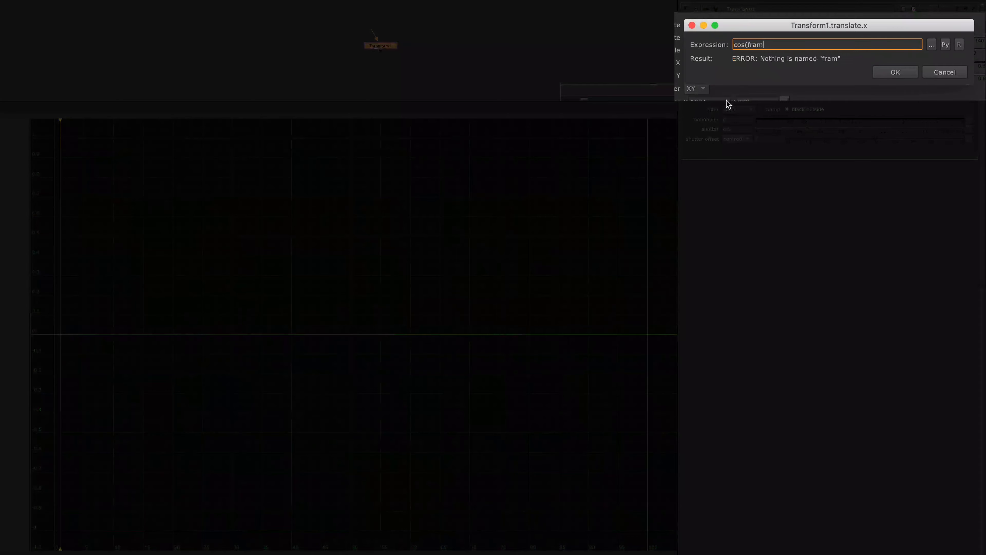
key("Return")
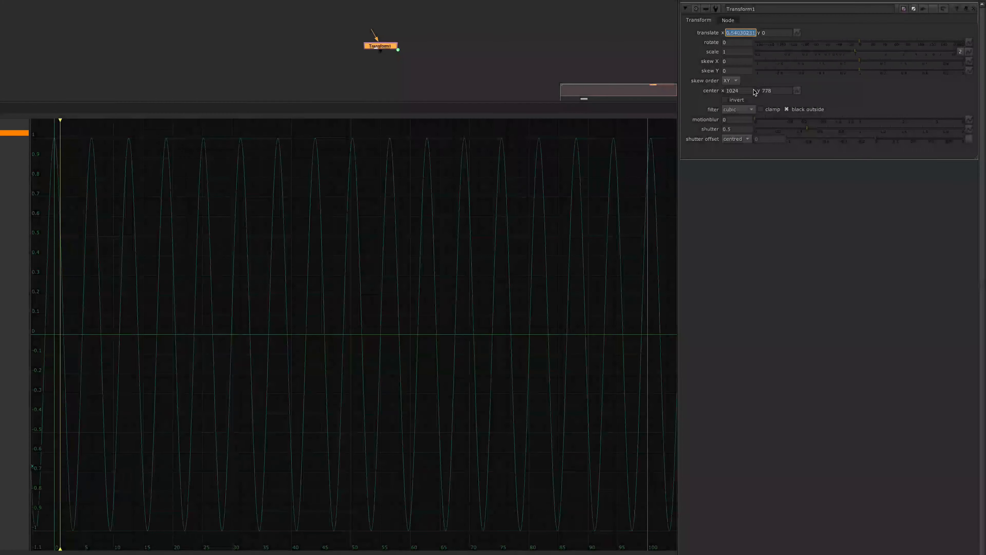
- Add the expression sin(frame) to Transform1's translate y
right_click(778, 34)
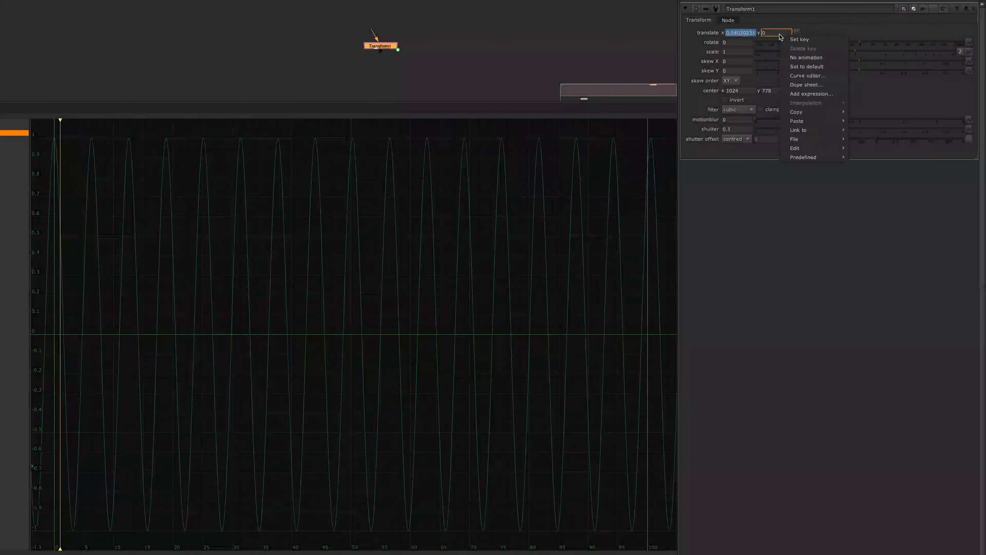
left_click(804, 95)
type("sin")
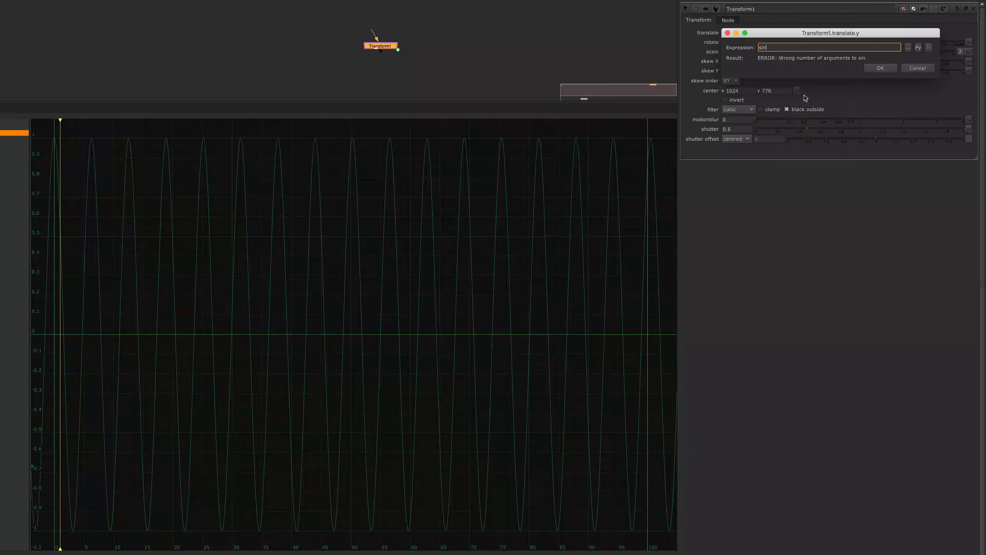
type("(frame)")
key("Return")
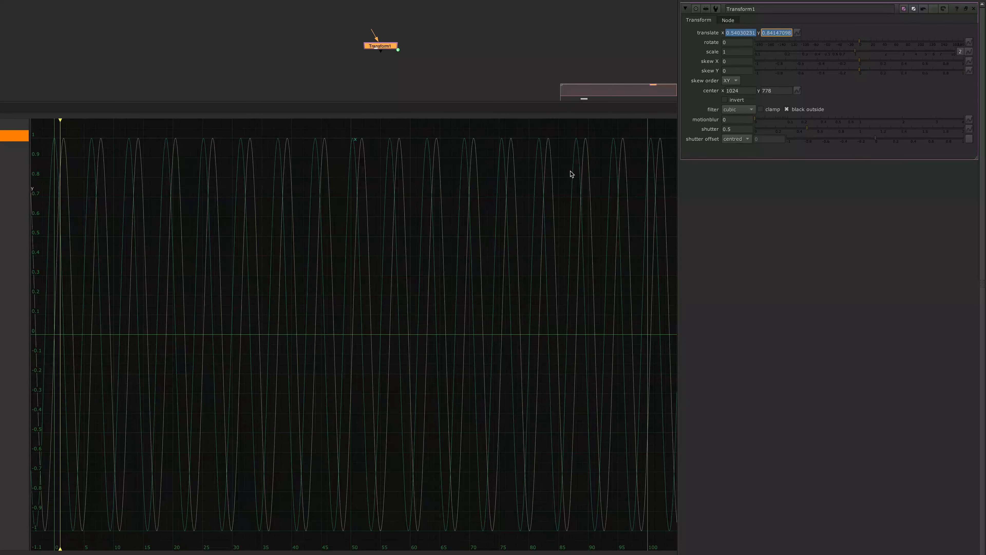
- Slow down Transform1's translate x wave by changing its expression to cos(frame/2)
right_click(728, 40)
left_click(758, 96)
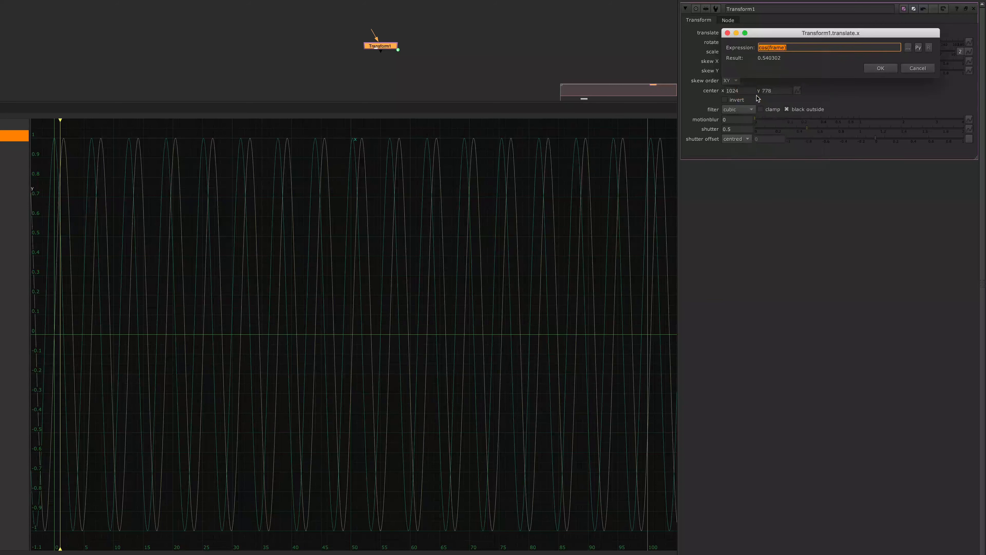
type("/2")
key("Return")
- Slow down Transform1's translate y wave by changing its expression to sin(frame/3)
right_click(772, 34)
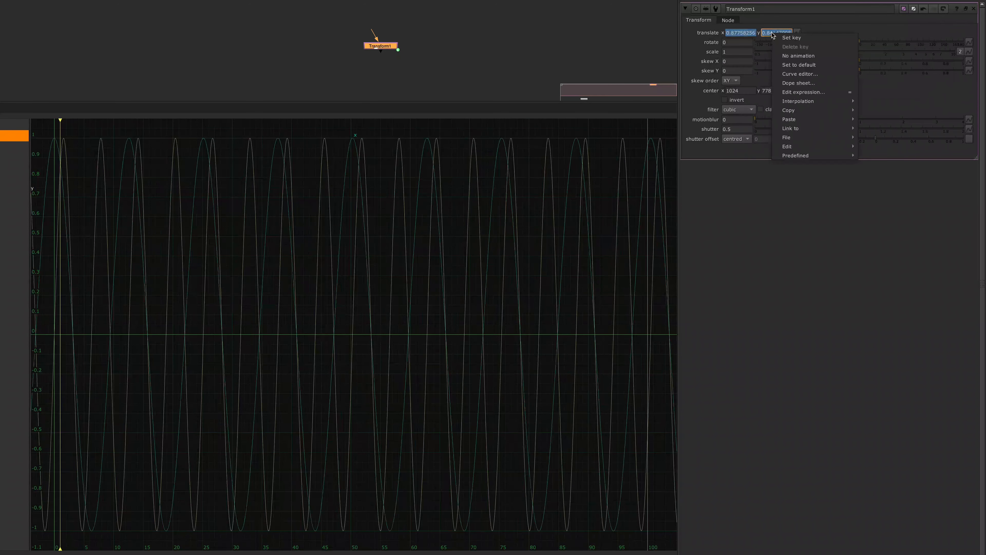
left_click(789, 94)
type("/3")
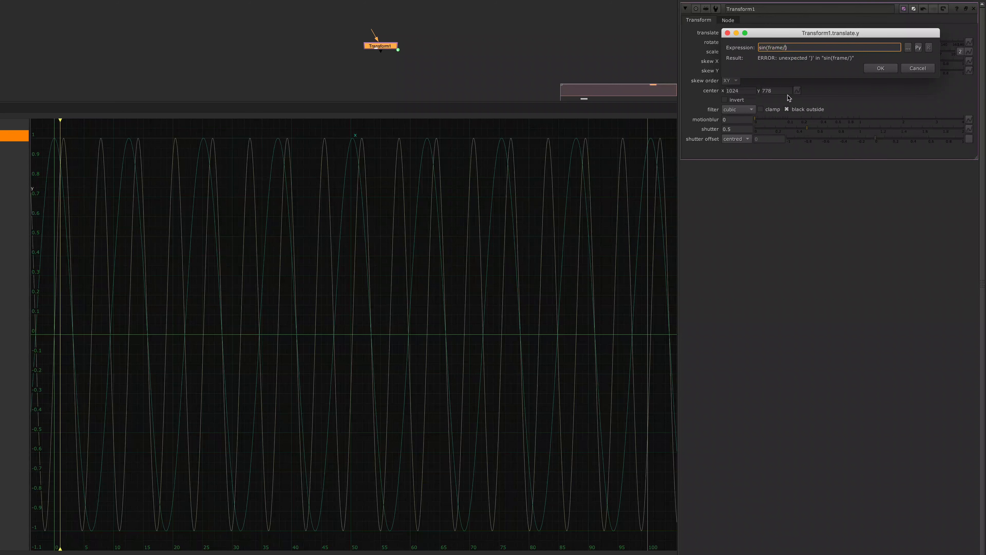
key("Return")
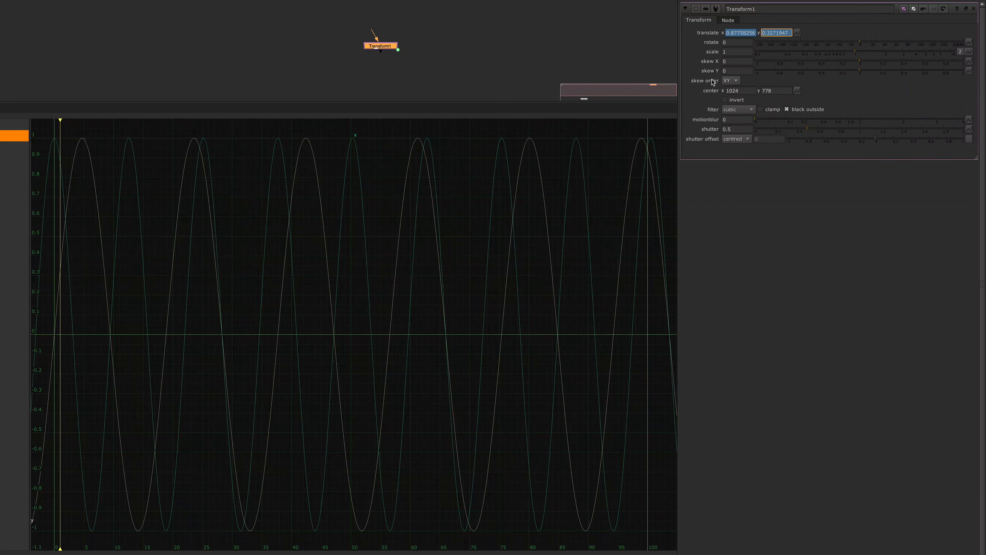
left_click(531, 54)
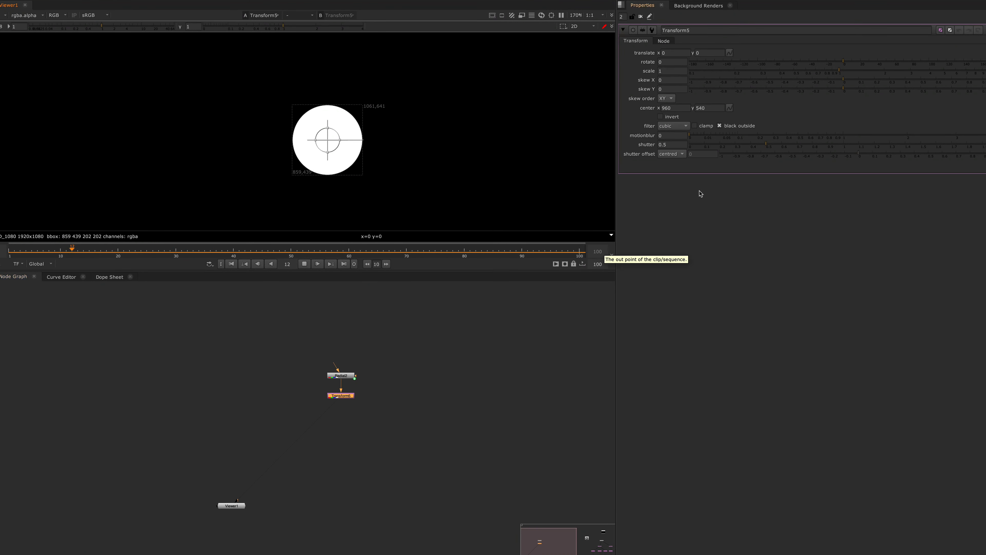
- Add the expression cos(frame/10) to Transform5's translate x to move the circle horizontally
right_click(676, 53)
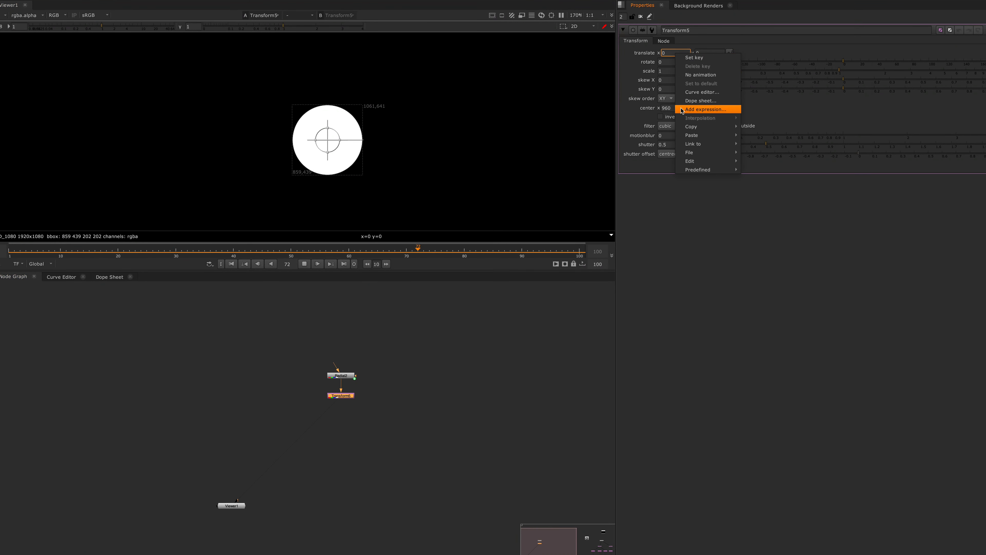
left_click(705, 109)
type("cos")
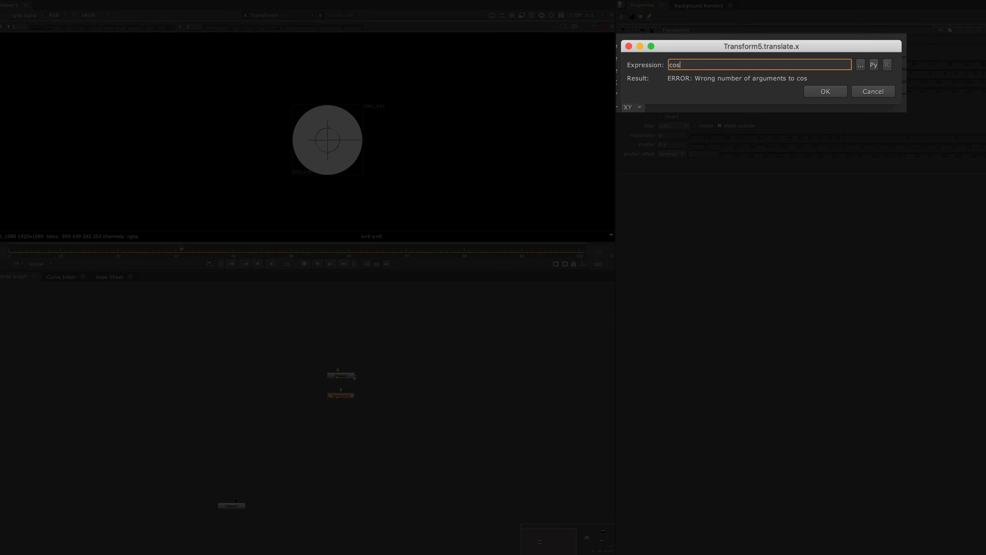
type("(frame/")
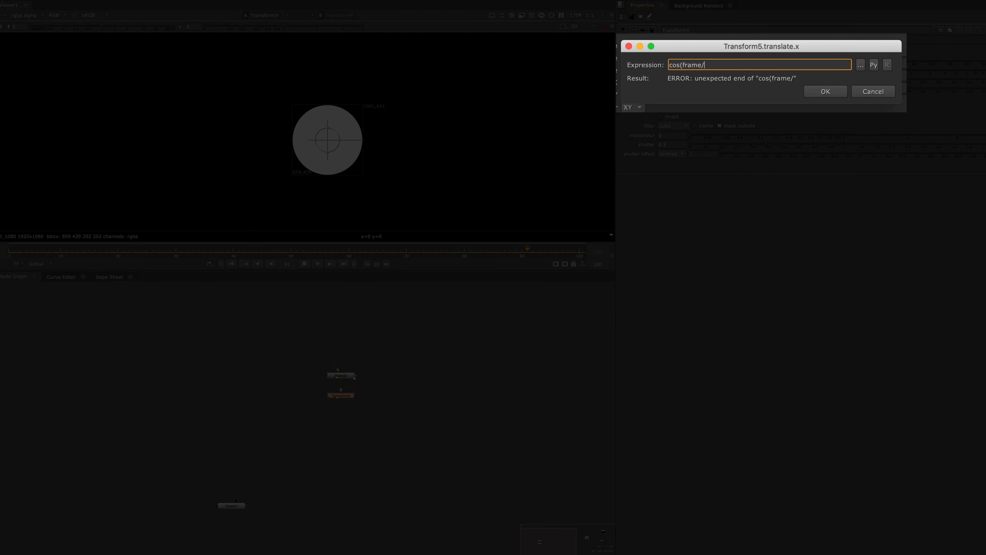
type("10)")
key("Return")
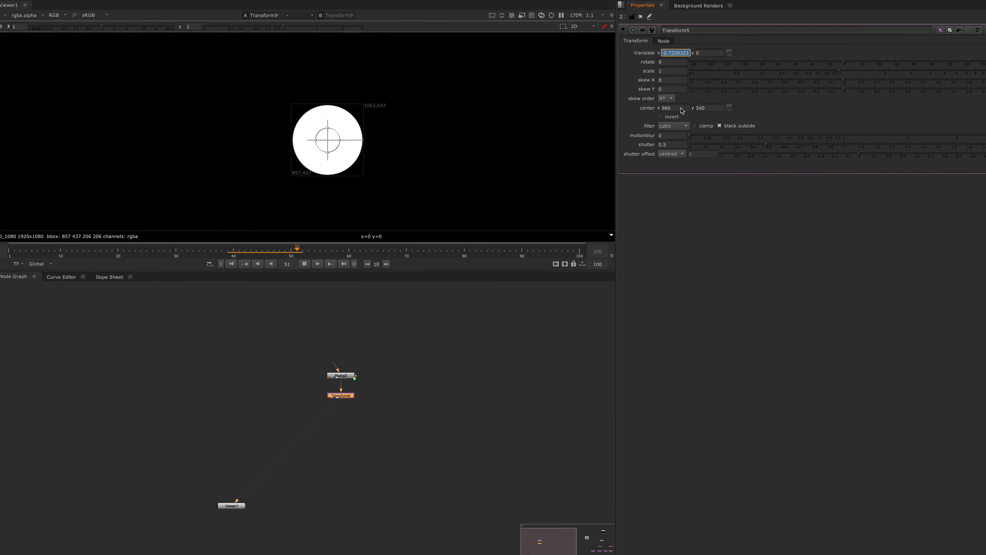
- Increase the amplitude of Transform5's horizontal movement by changing the translate x expression to cos(frame/10)*100
scroll(337, 124, "up", 1)
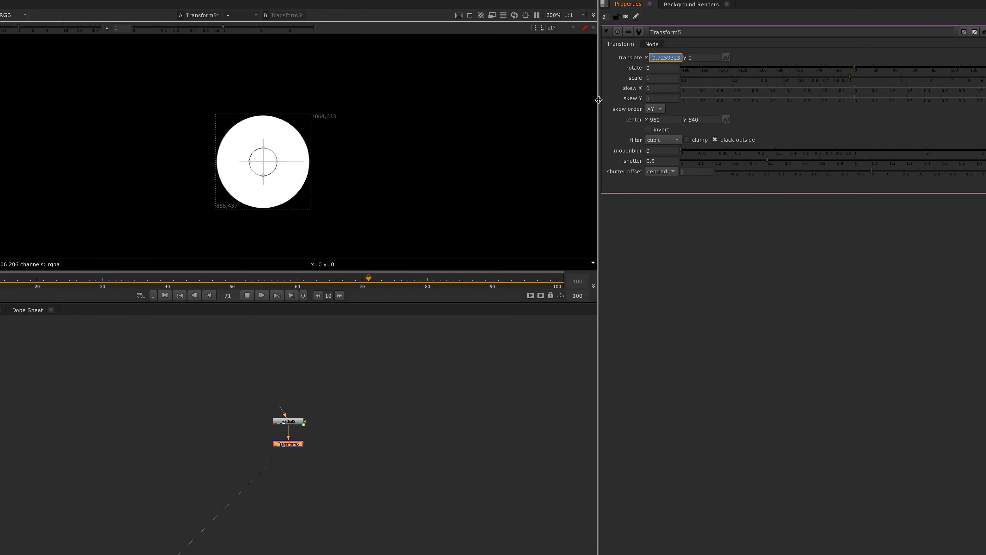
right_click(655, 59)
left_click(675, 121)
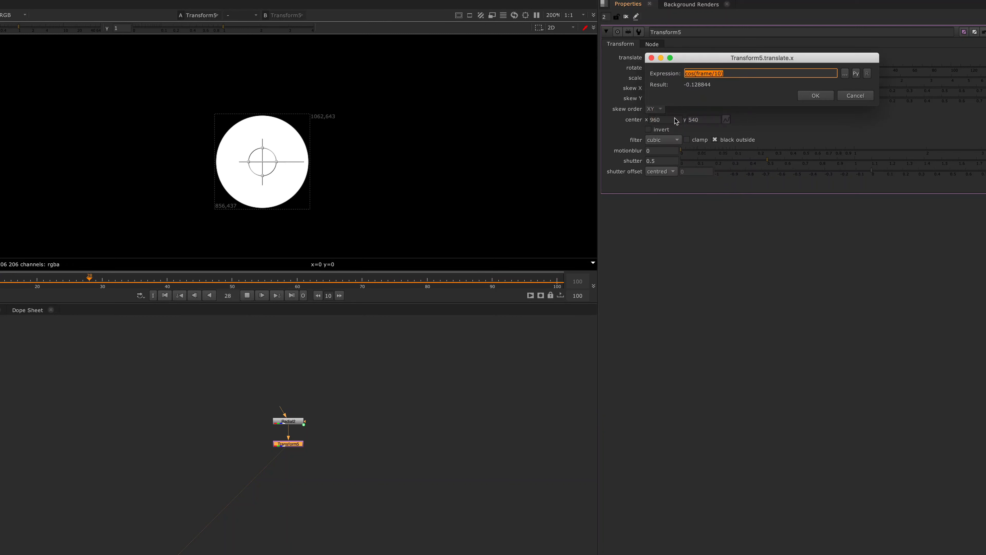
type("*100")
key("Return")
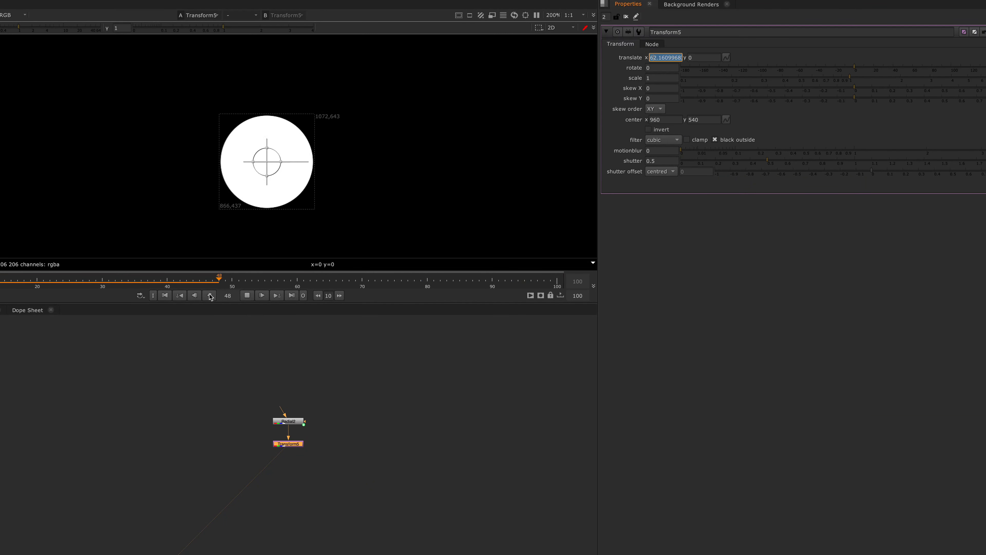
- Copy Transform5's translate x expression cos(frame/10)*100 into its translate y expression and apply it
left_click(725, 57)
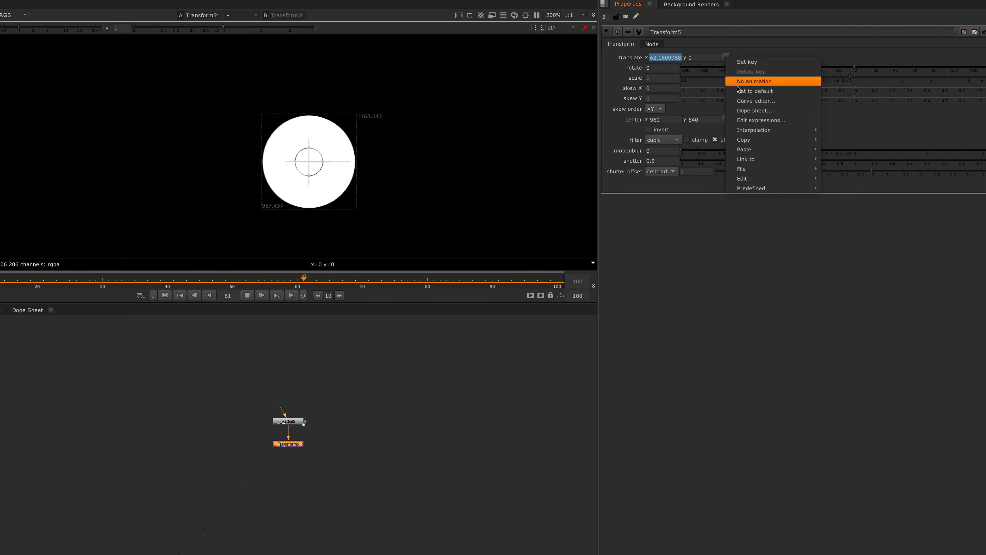
left_click(761, 120)
key("ctrl+c")
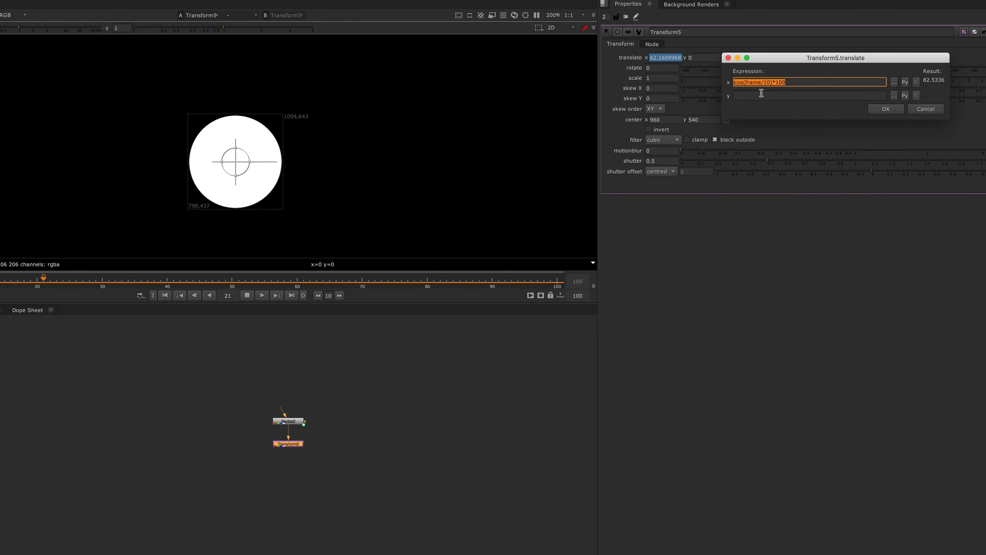
left_click(761, 95)
key("ctrl+v")
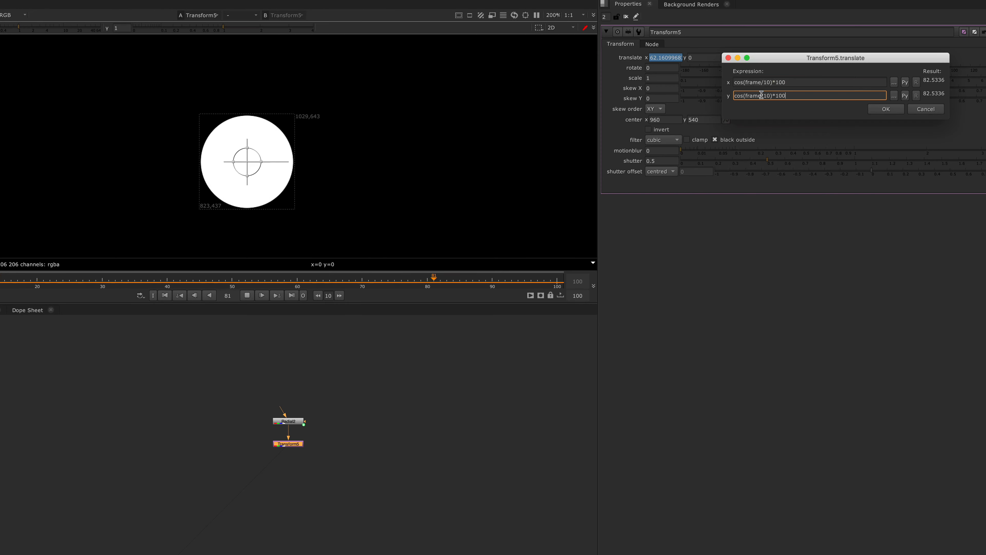
left_click(878, 109)
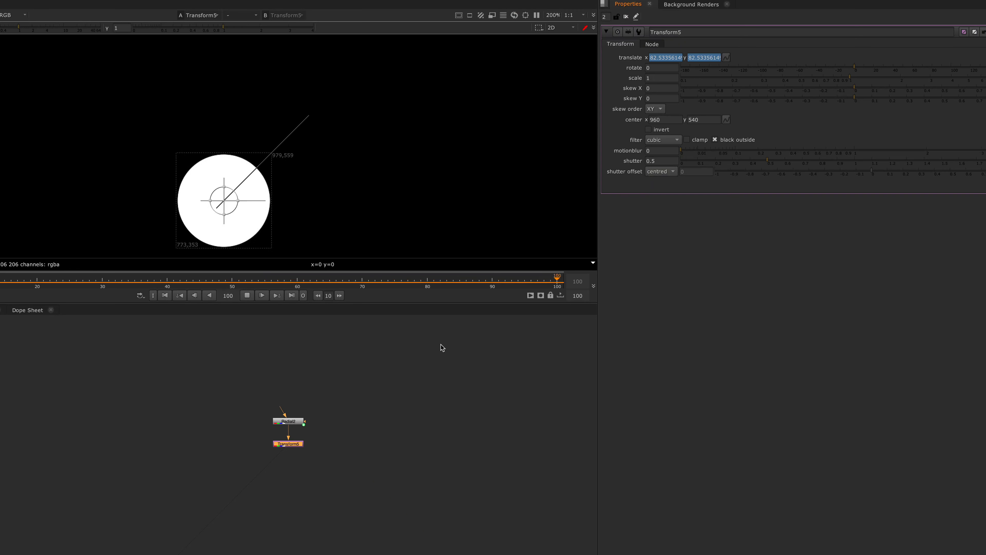
- Change Transform5's translate y expression to sin(frame/10)*100 so the circle follows a circular path
left_click(726, 58)
left_click(747, 121)
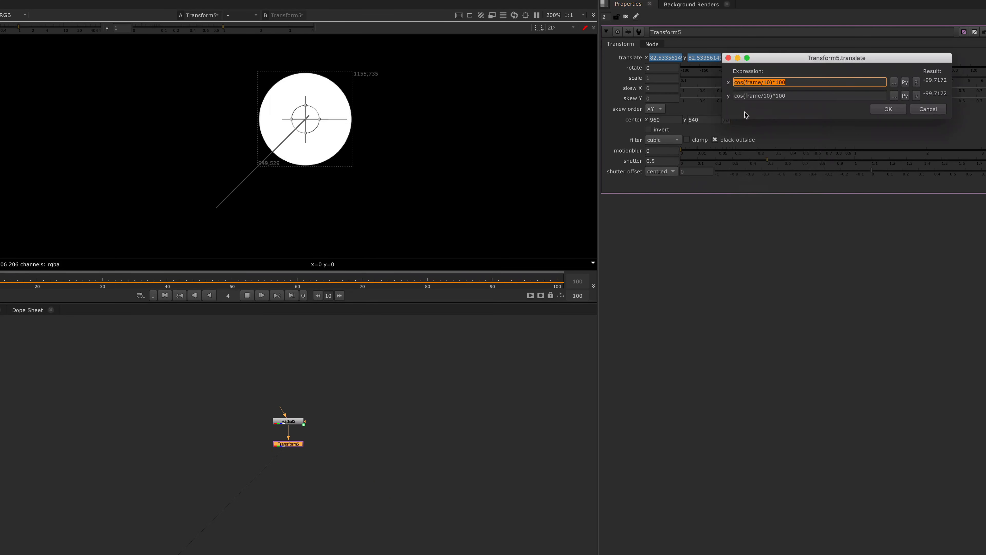
double_click(739, 96)
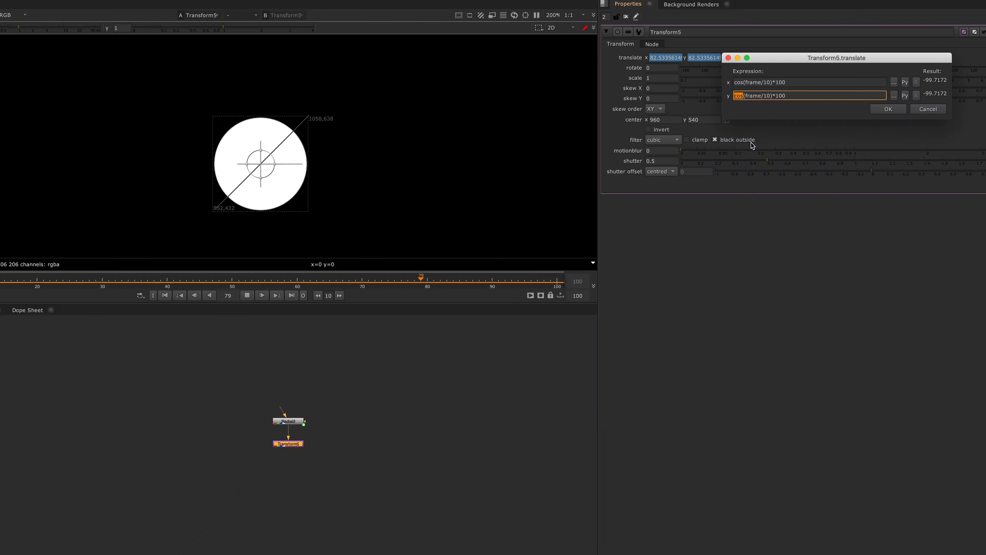
type("sin")
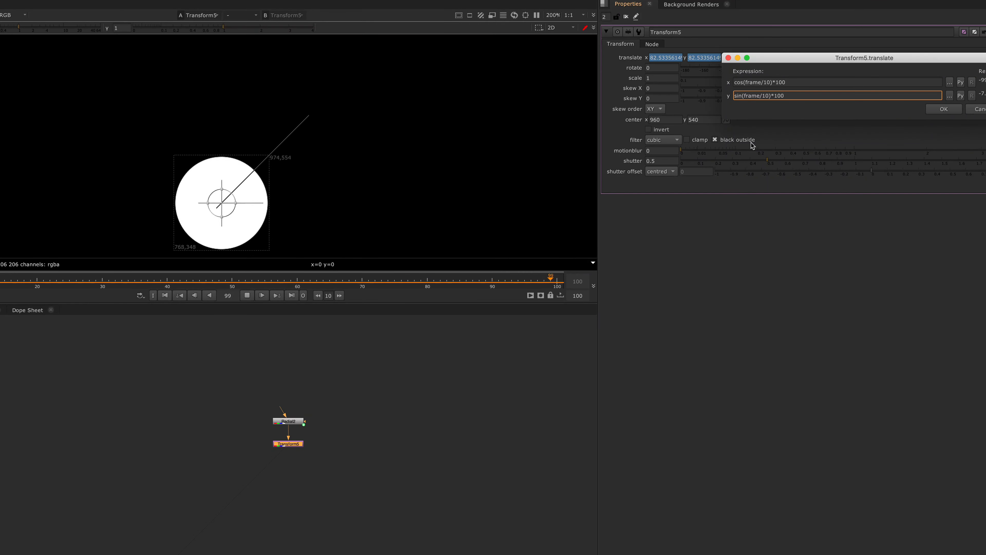
key("Return")
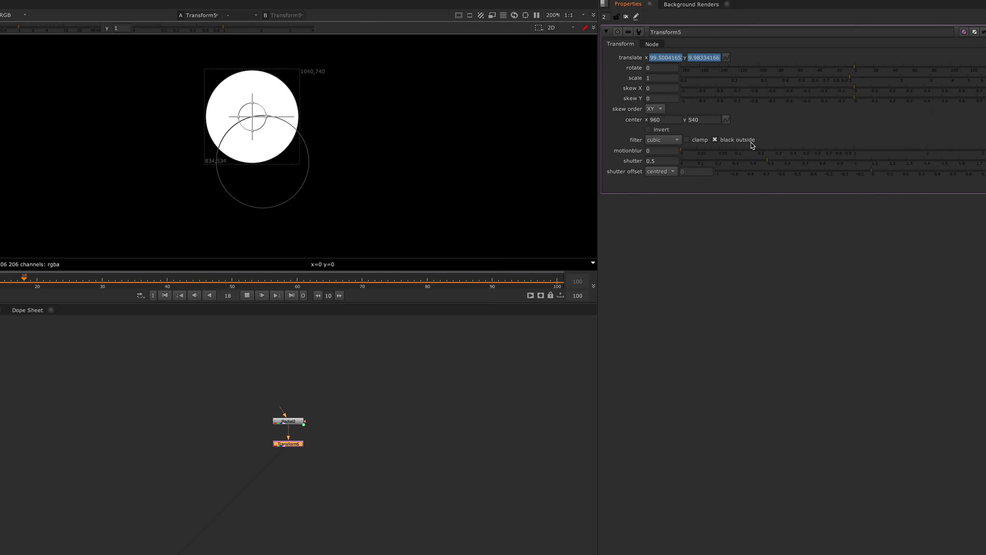
- Edit Transform5's translate expressions and enclose the x expression cos(frame/10)*100 in parentheses
right_click(726, 57)
left_click(744, 122)
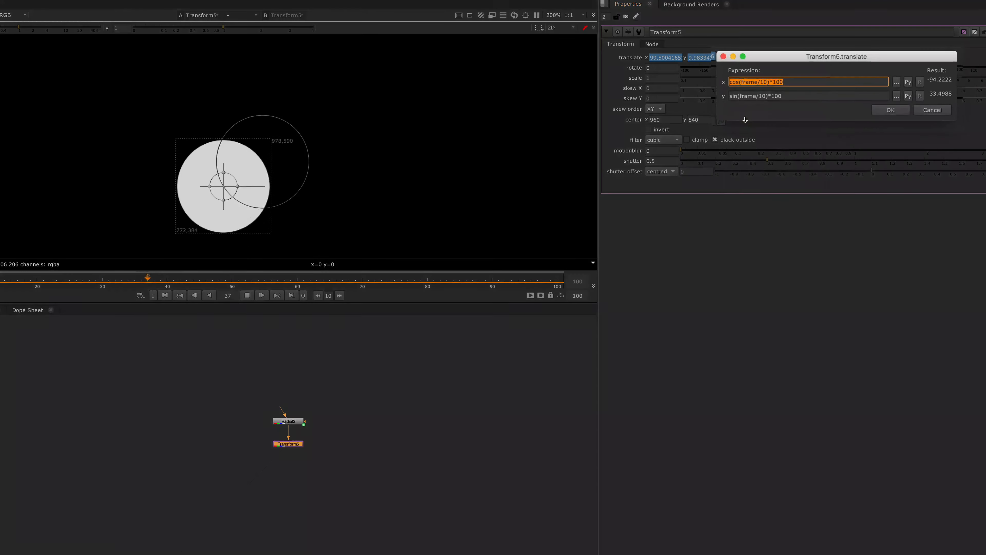
left_click(794, 81)
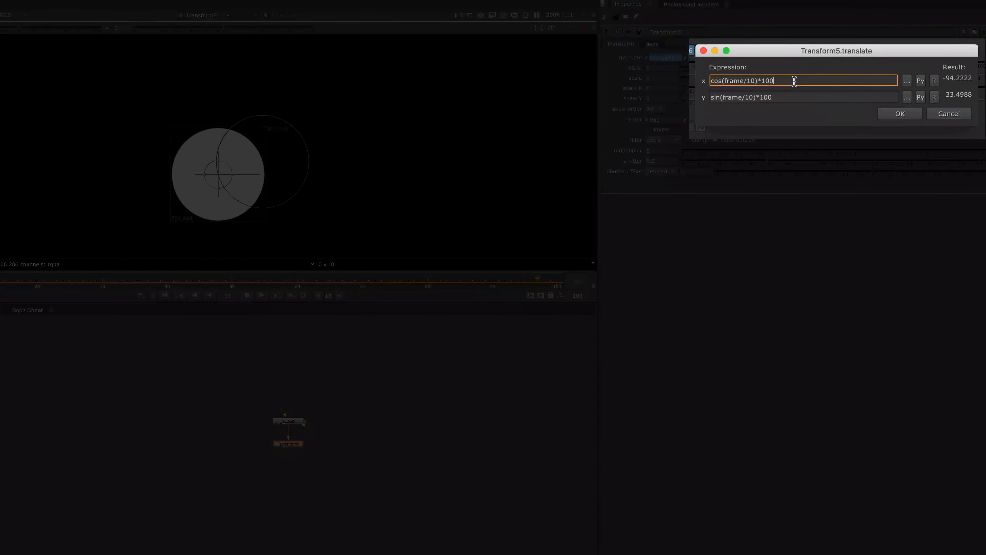
type(")")
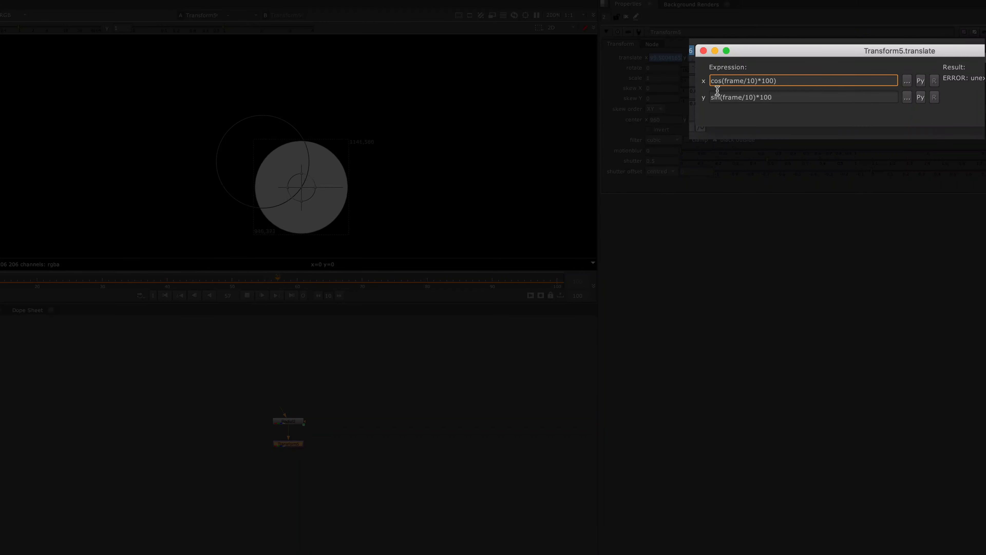
left_click(713, 81)
type("(frame/10)*100)")
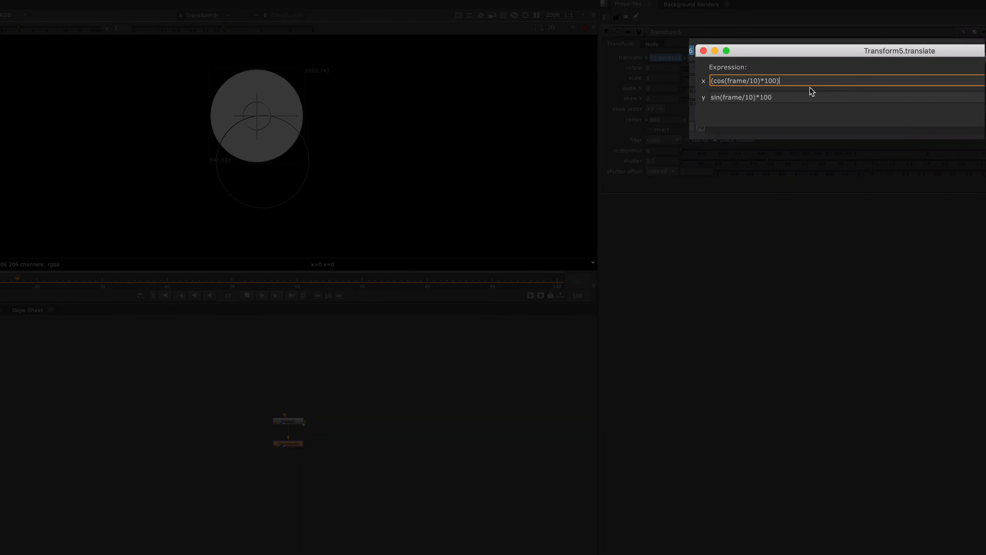
- Extend Transform5's translate x expression with random jitter so it reads (cos(frame/10)*100)+(random(frame)*10)
type("+ra")
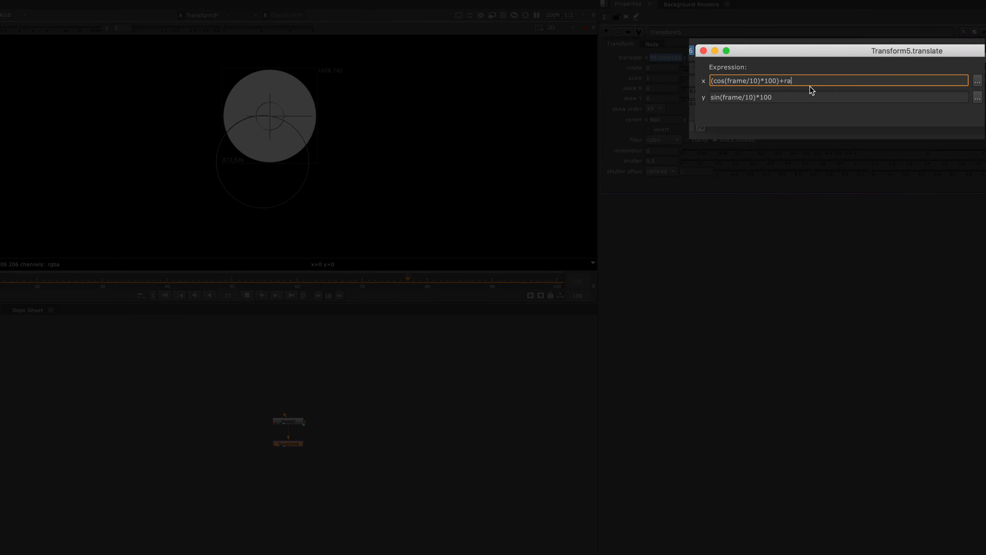
type("ndom(frame)")
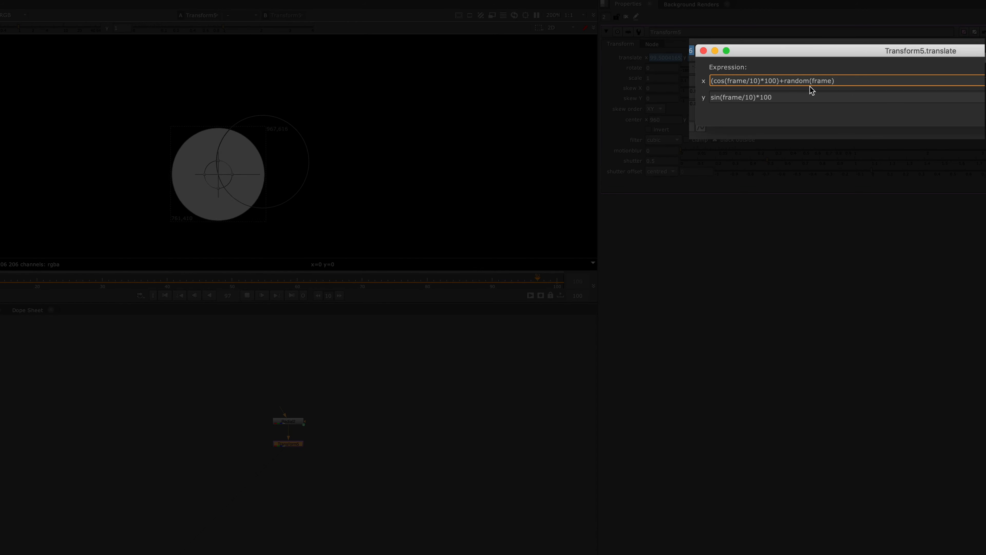
type("*")
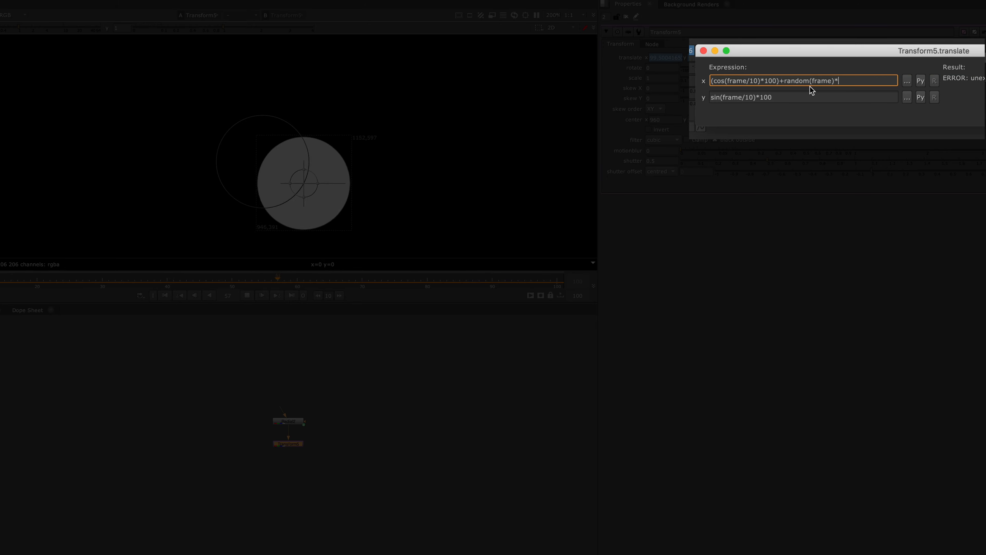
type("10)")
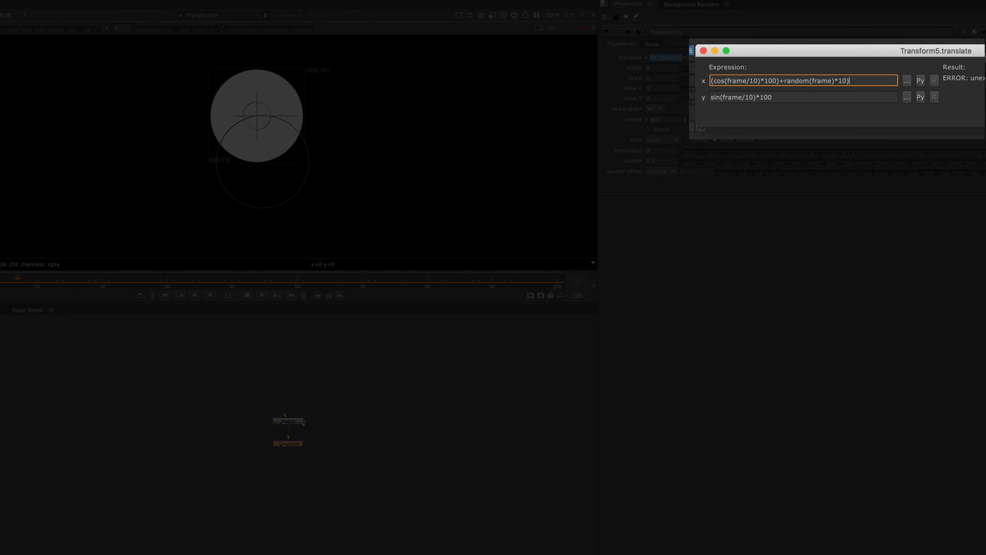
left_click(783, 81)
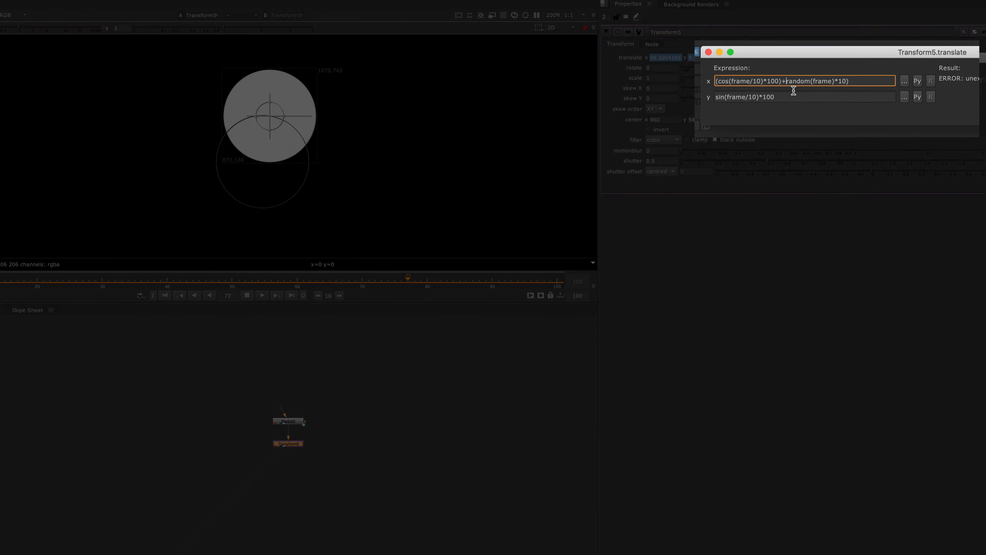
type("(")
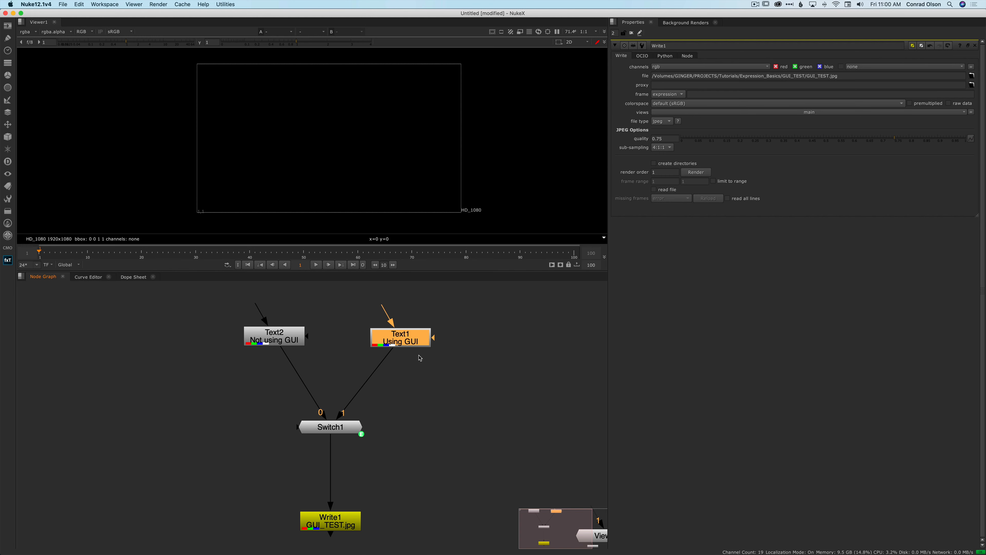
- View the Text1 node's output and the Text2 node's output in the viewer to compare them
key("1")
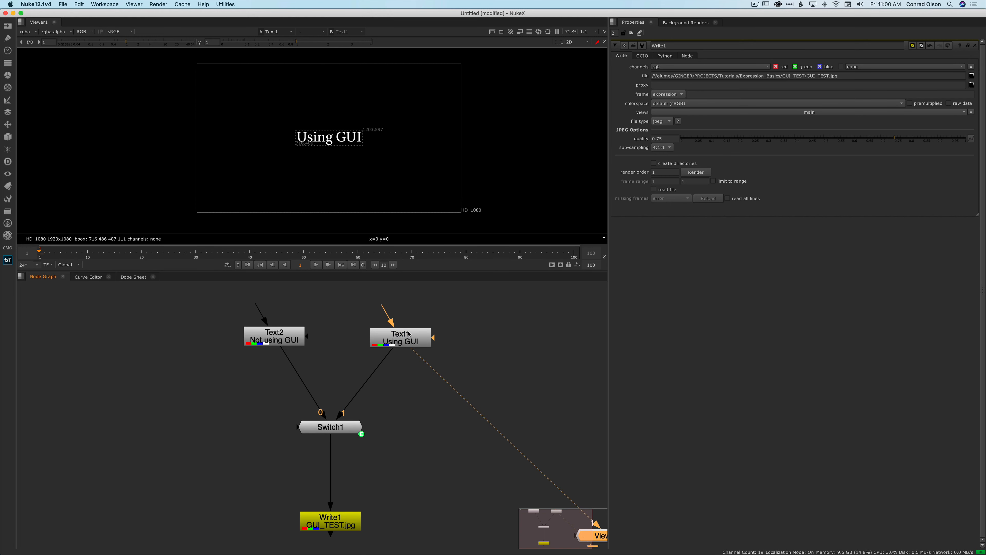
left_click(266, 336)
key("1")
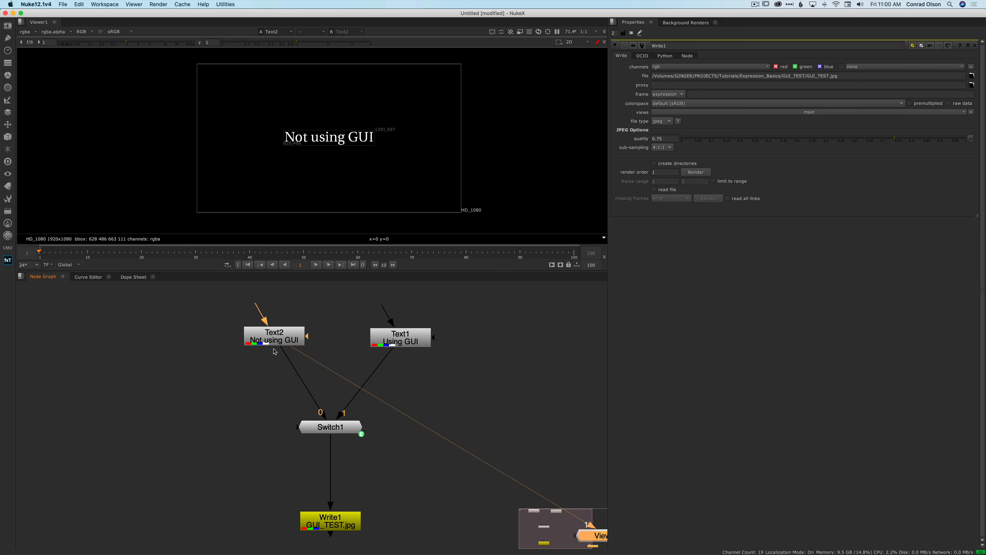
- View Switch1's output and inspect the expression driving its which value
double_click(330, 427)
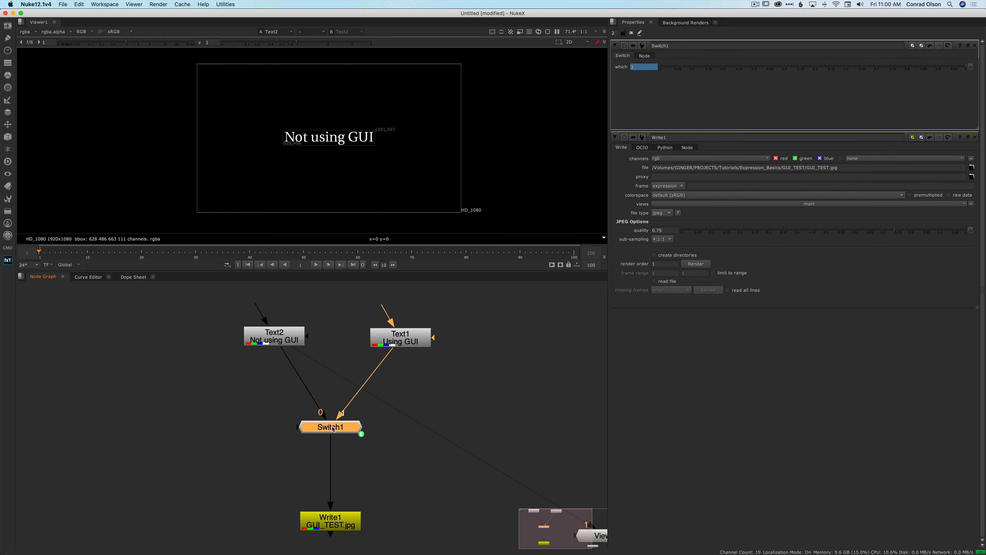
key("1")
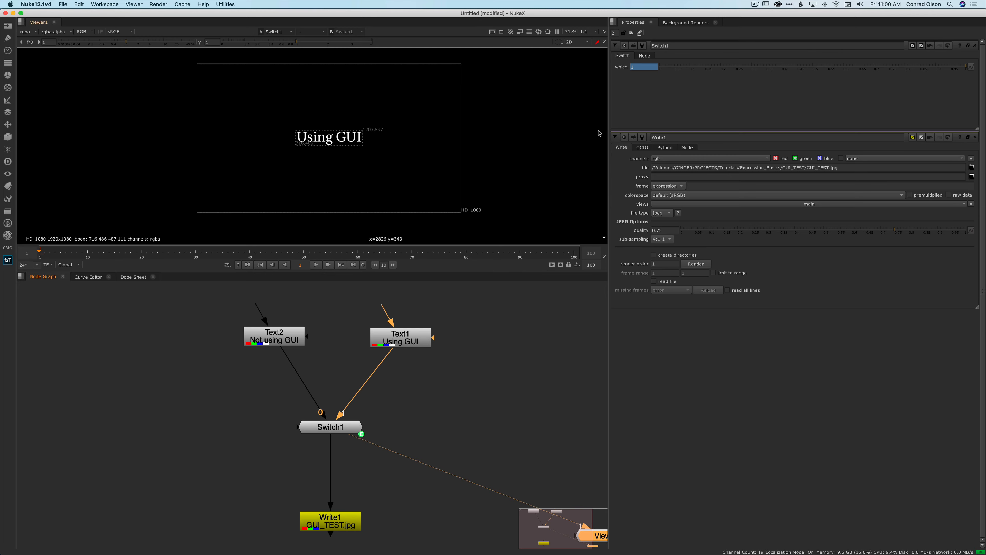
right_click(638, 67)
left_click(660, 130)
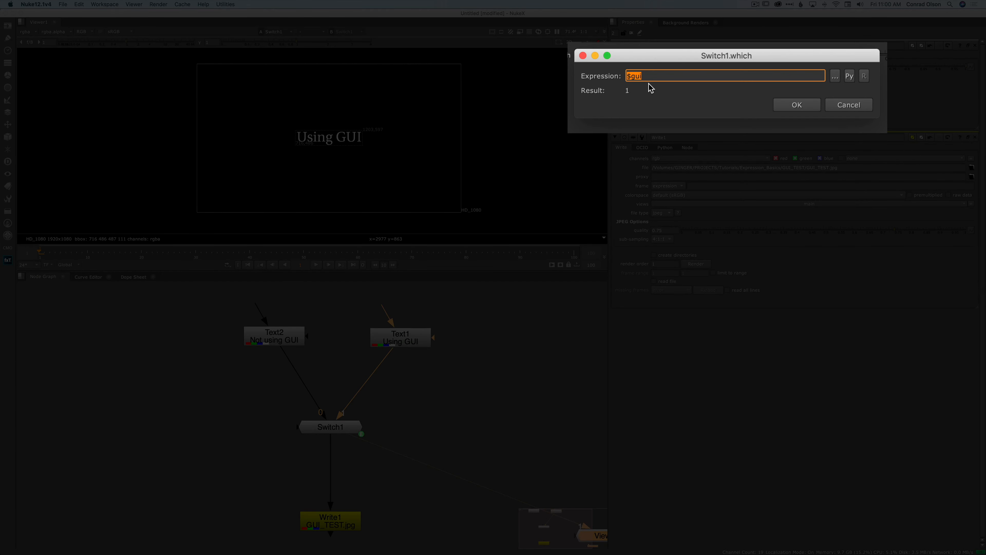
left_click(777, 105)
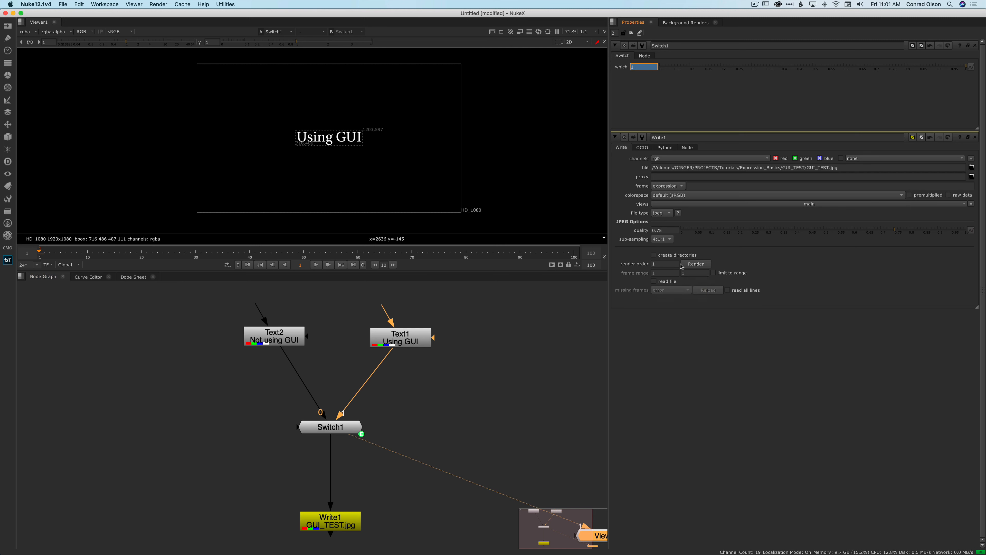
- Render Write1 without the frame server and load the resulting GUI_TEST.jpg into a Read node
left_click(689, 266)
left_click(483, 299)
middle_click_drag(424, 414, 422, 351)
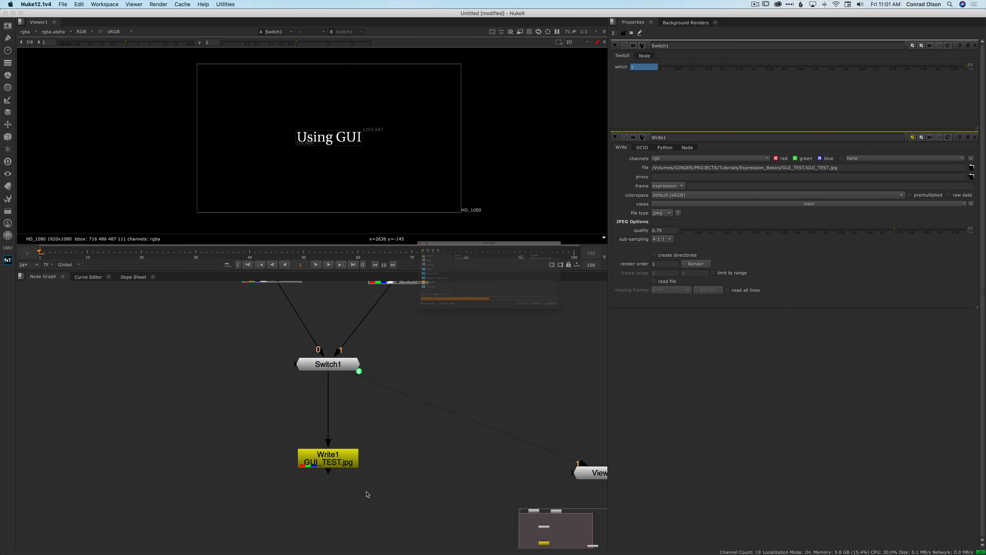
key("r")
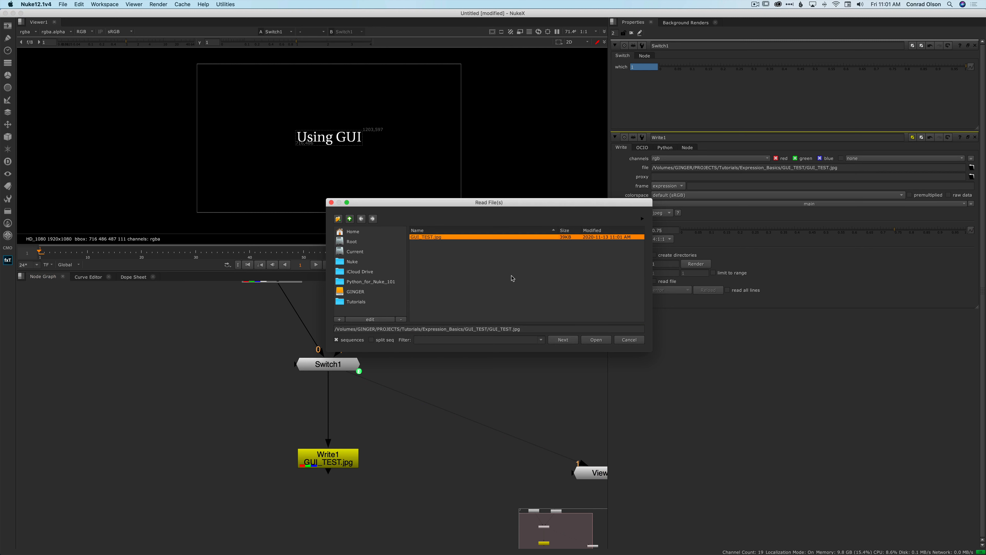
left_click(596, 339)
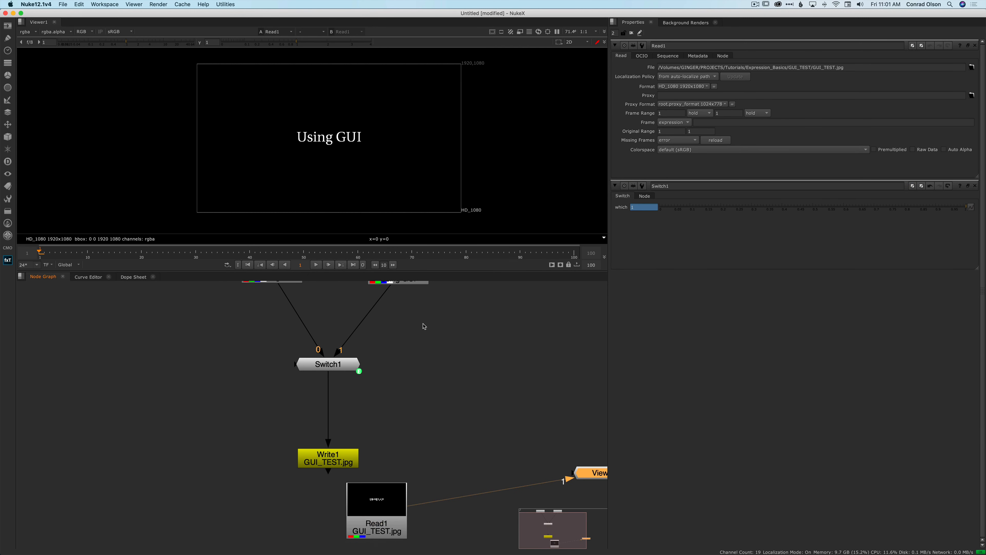
- Render Write1 again using the frame server, and reload GUI_TEST.jpg in the Read1 node
double_click(336, 458)
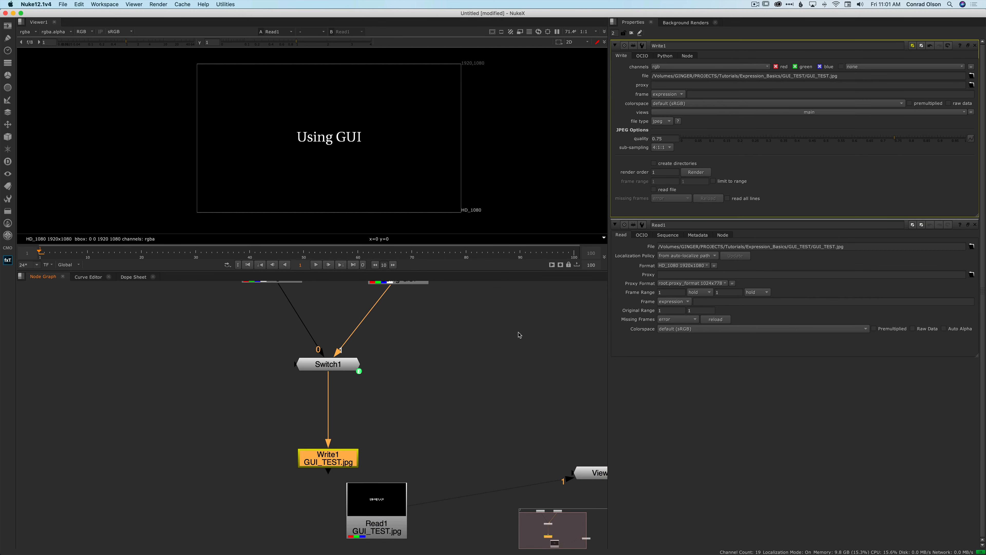
left_click(697, 172)
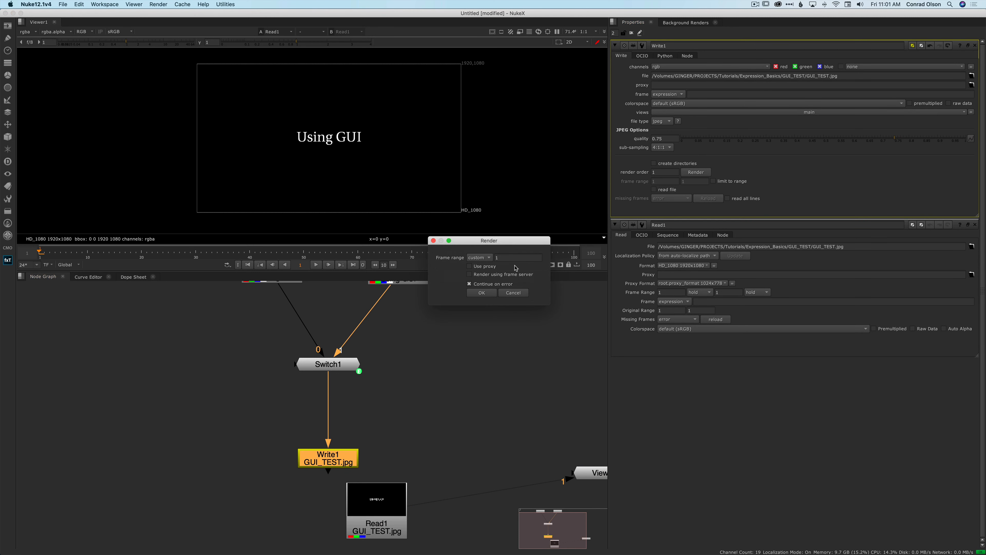
left_click(491, 293)
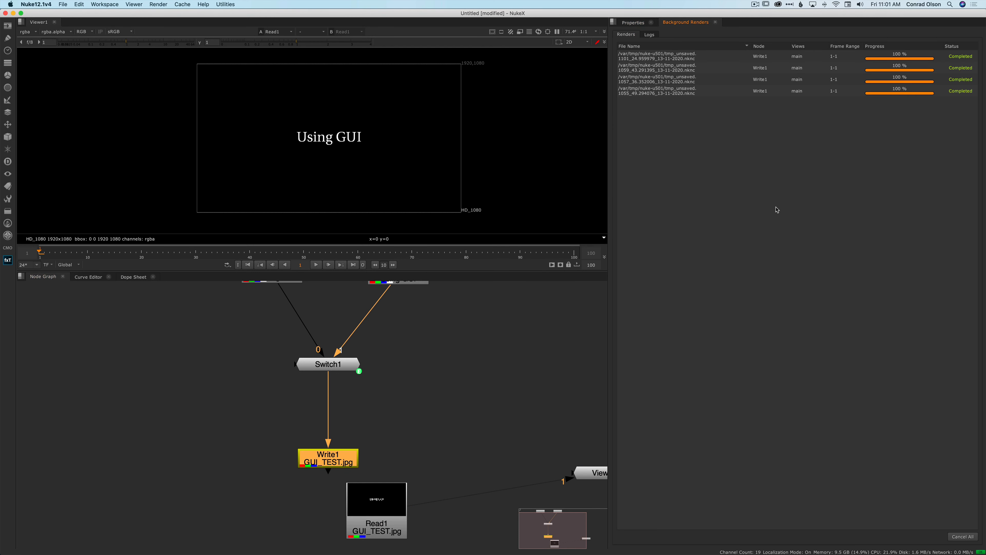
double_click(392, 501)
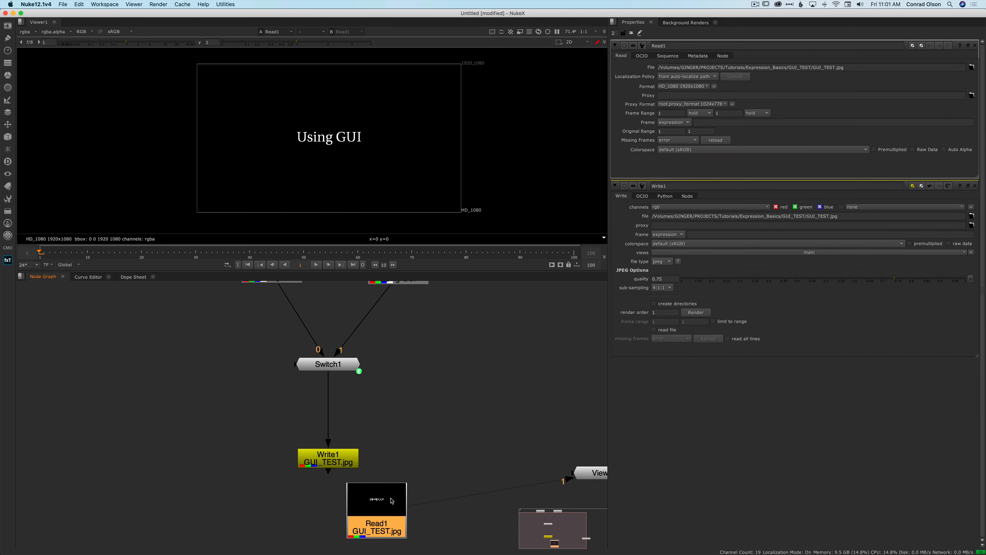
left_click(725, 142)
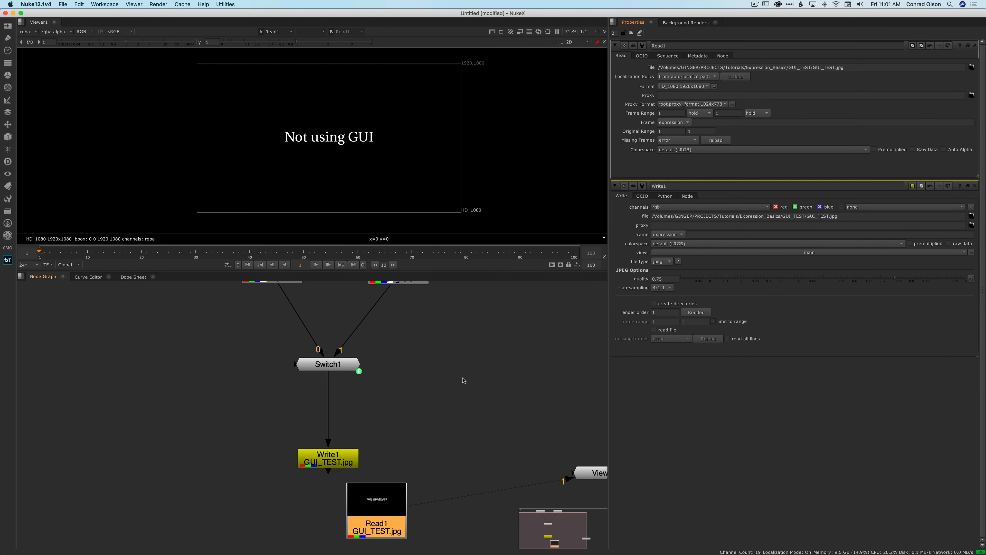
middle_click_drag(440, 374, 434, 379)
scroll(439, 376, "down", 2)
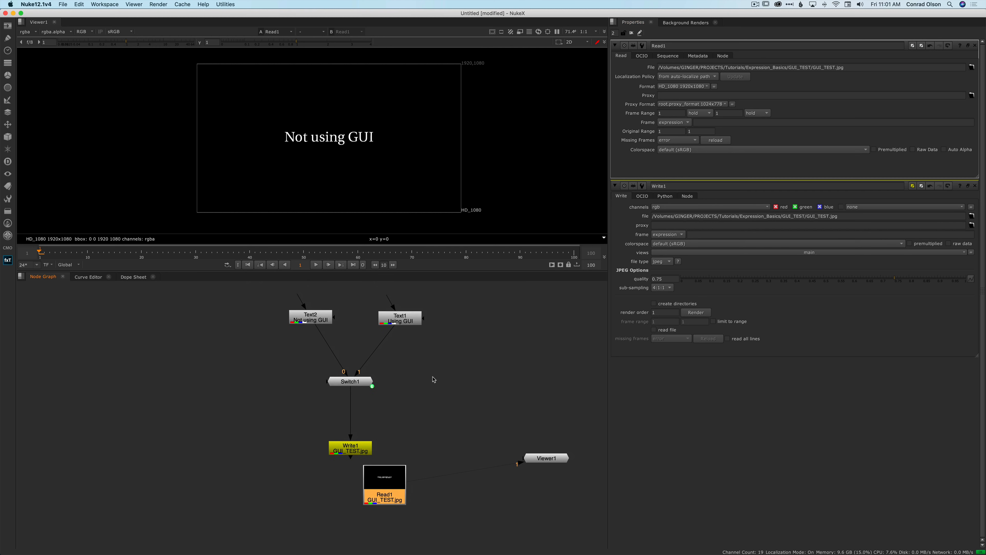
left_click(361, 383)
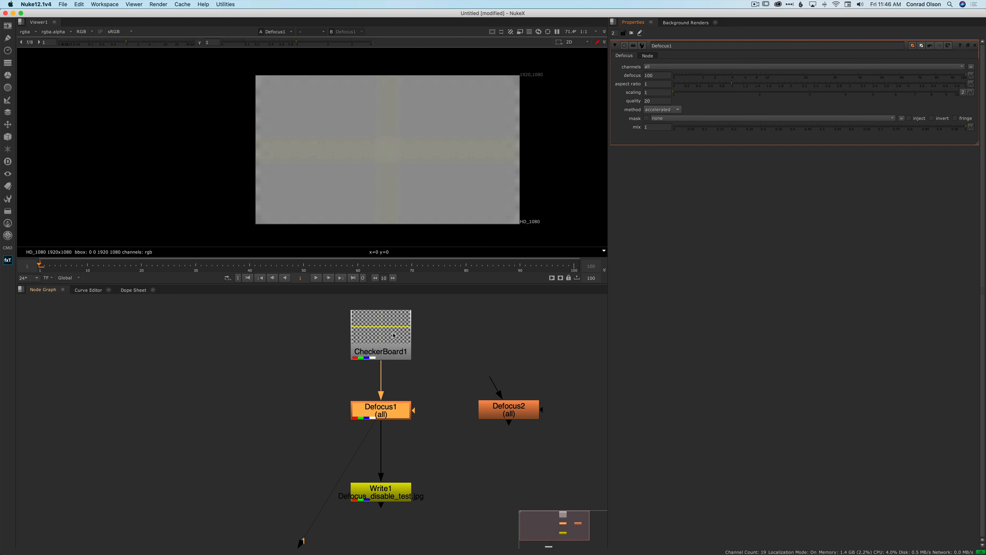
- View CheckerBoard1's output and compare it with Defocus1's output in the viewer
left_click(386, 350)
key("1")
left_click(389, 413)
key("1")
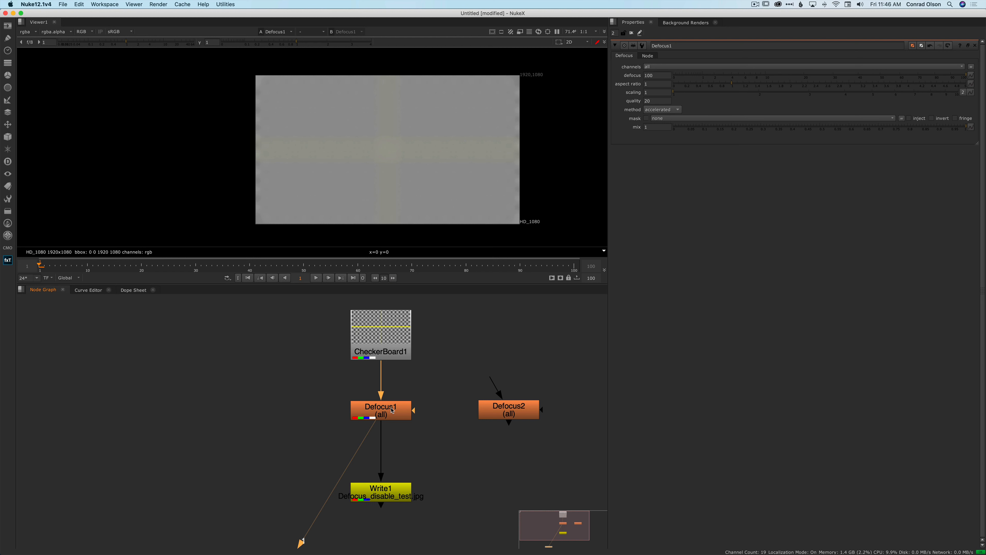
- Add the expression $gui to Defocus1's disable setting
left_click(648, 55)
right_click(715, 112)
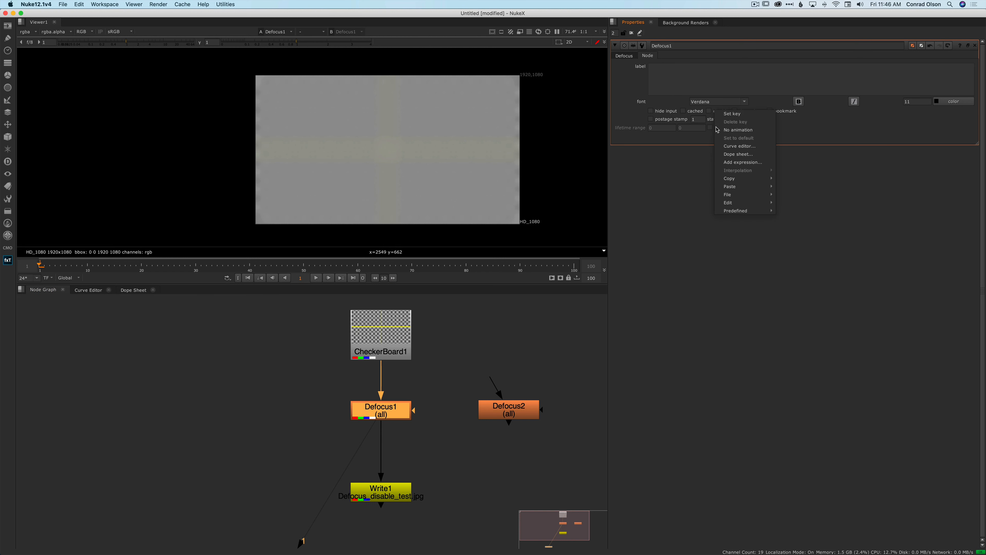
left_click(722, 162)
type("$gui")
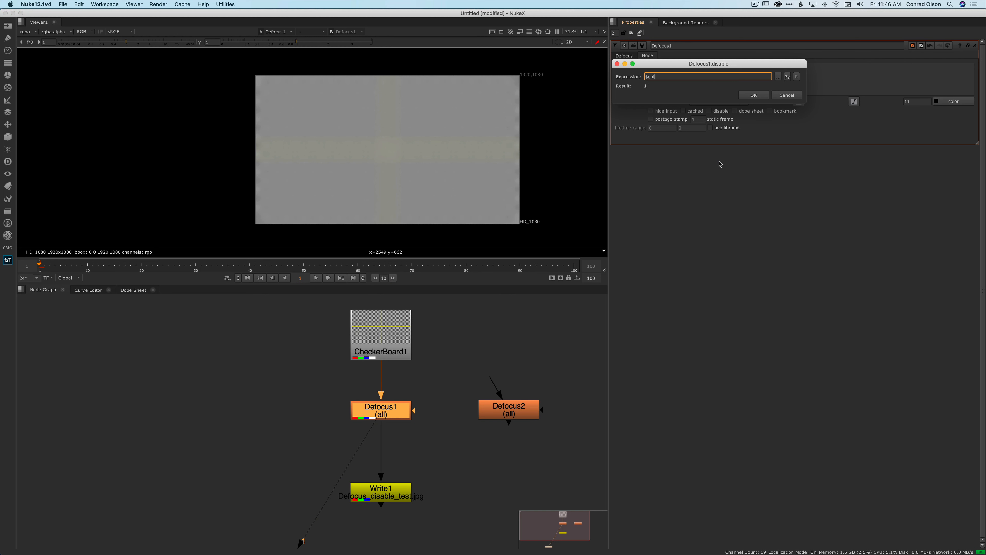
key("Return")
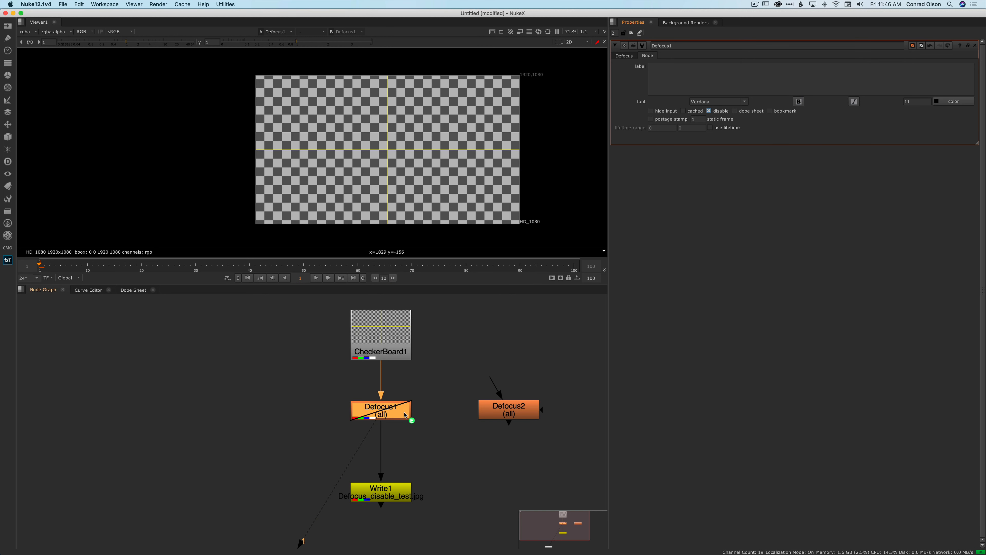
- Toggle Defocus2's disabled state and leave the node disabled for comparison with Defocus1's expression-driven disable mark
scroll(406, 414, "up", 3)
scroll(378, 407, "up", 2)
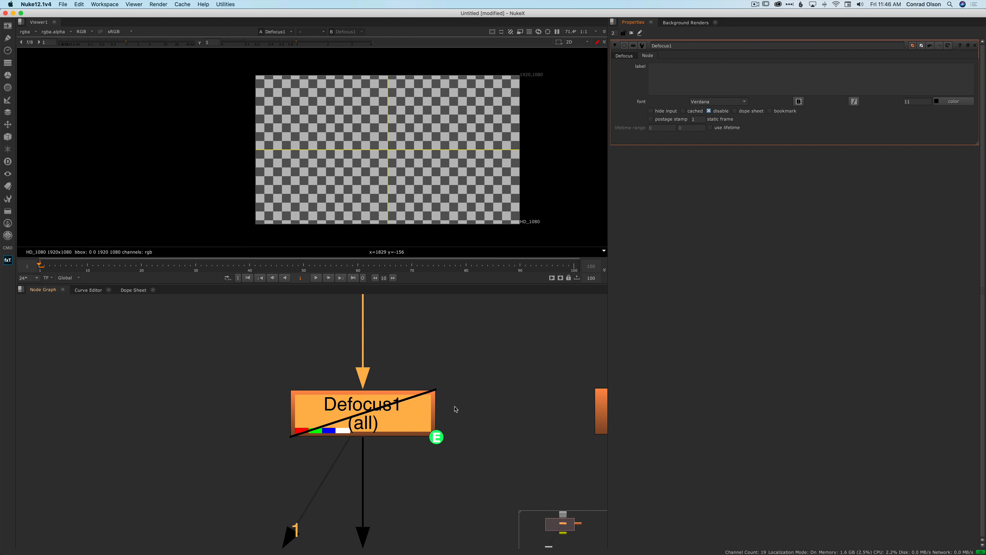
scroll(504, 409, "right", 8)
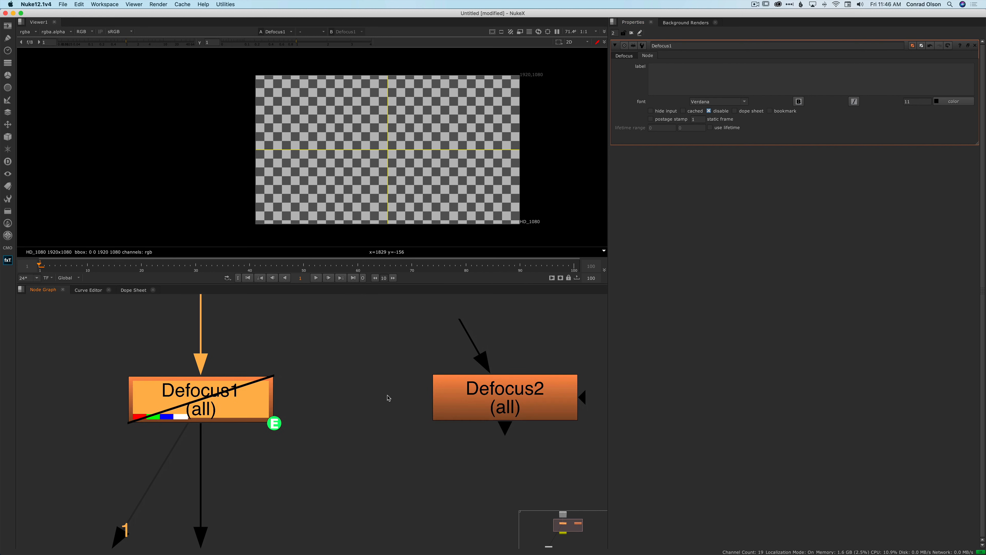
left_click(518, 404)
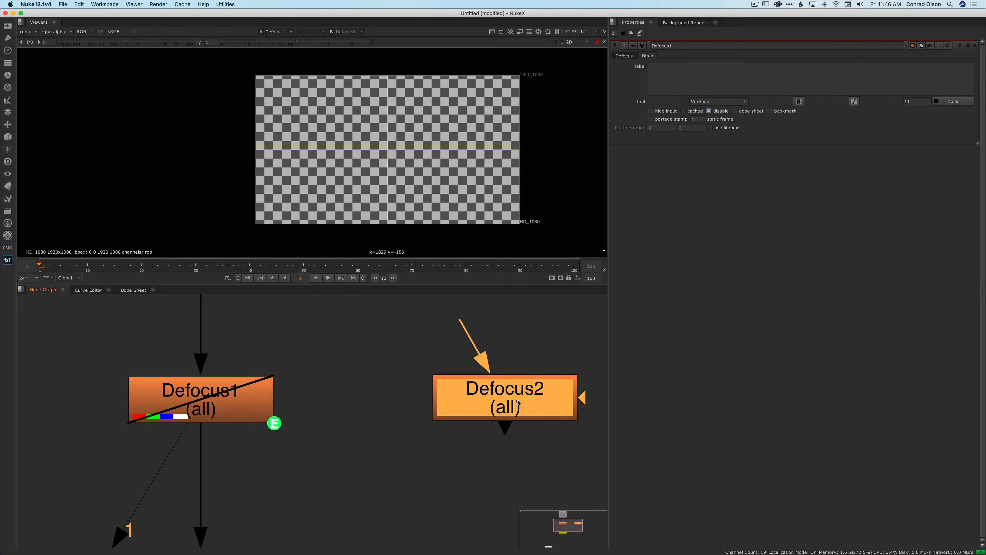
key("d")
key("d")
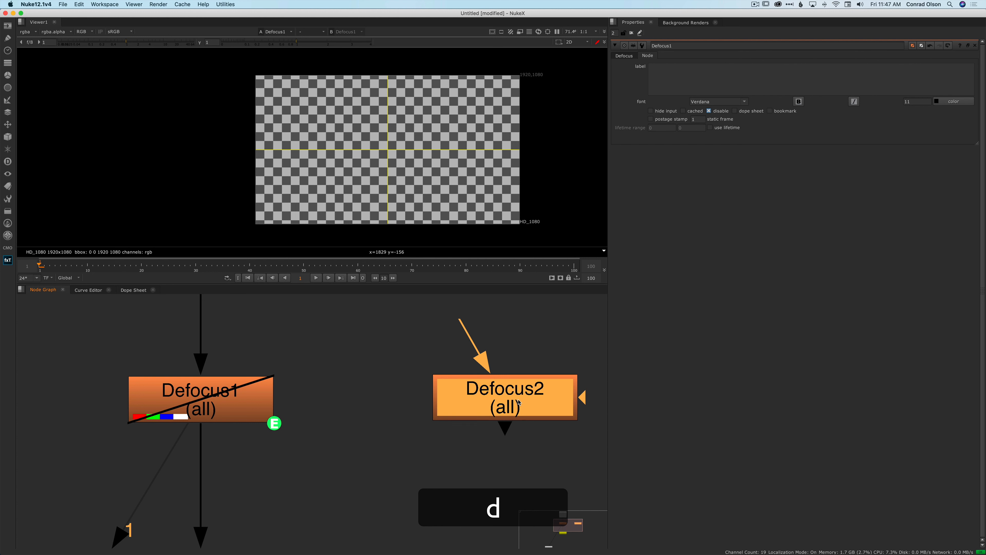
key("d")
left_click(368, 409)
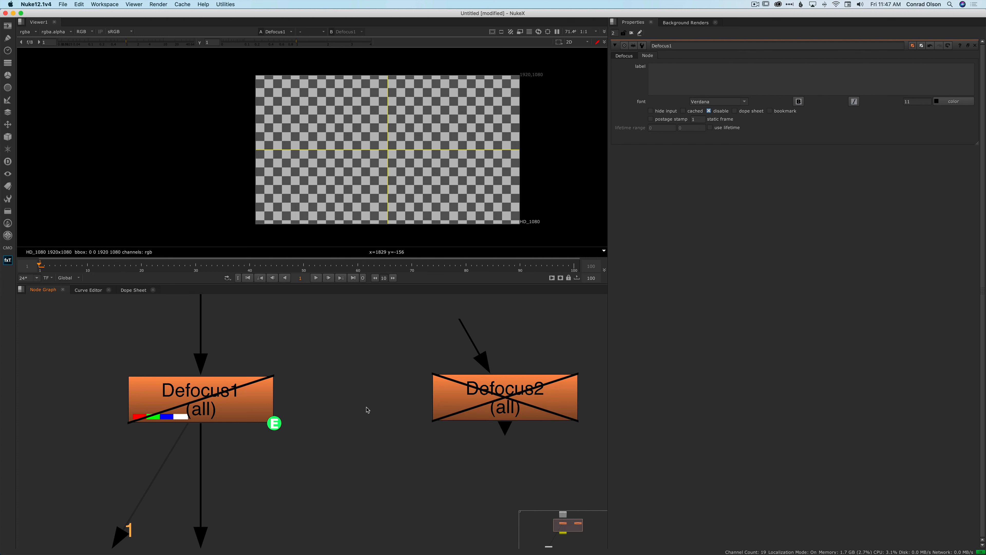
- Compare the viewer output of CheckerBoard1 with that of the expression-disabled Defocus1
scroll(346, 375, "down", 3)
middle_click_drag(361, 386, 493, 467)
left_click(411, 376)
left_click(410, 428)
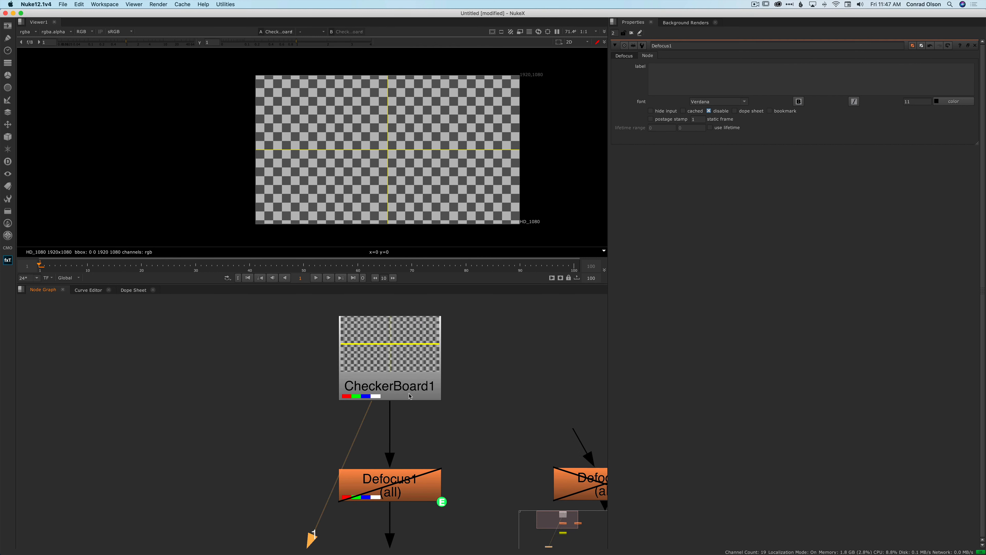
left_click(405, 480)
middle_click_drag(432, 471, 423, 431)
key("ctrl+v")
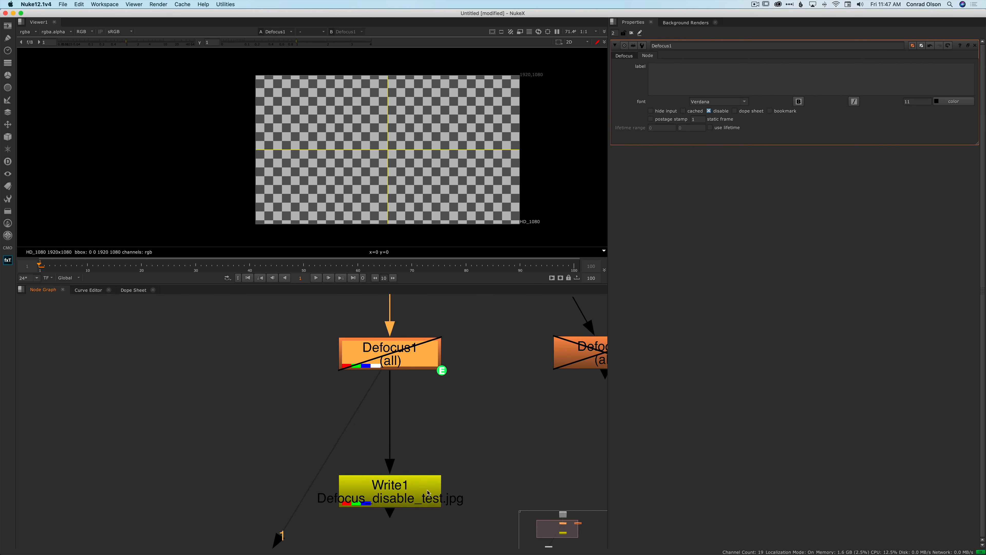
- Render frame 1 of Write1 to Defocus_disable_test.jpg using the frame server
double_click(389, 490)
left_click(692, 174)
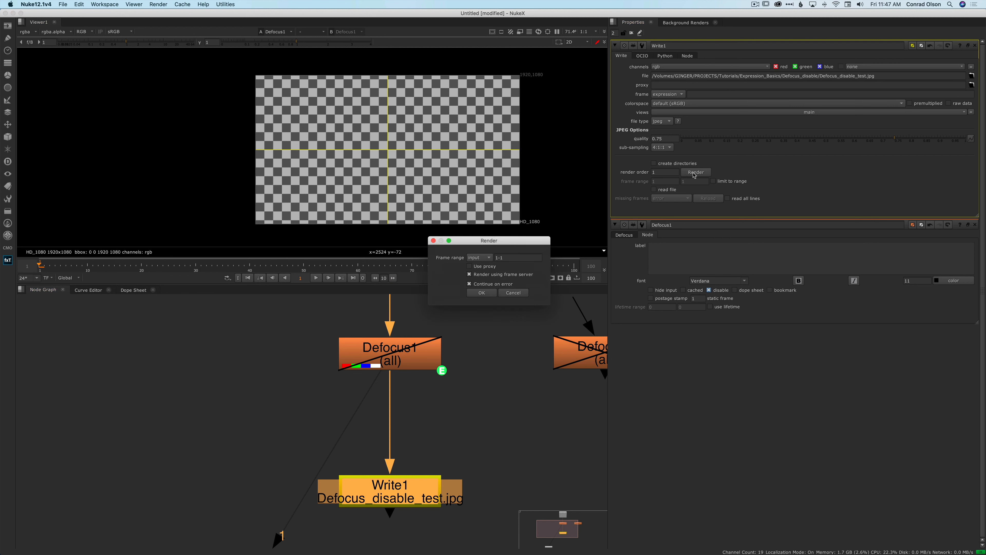
left_click(494, 292)
middle_click_drag(479, 432, 463, 341)
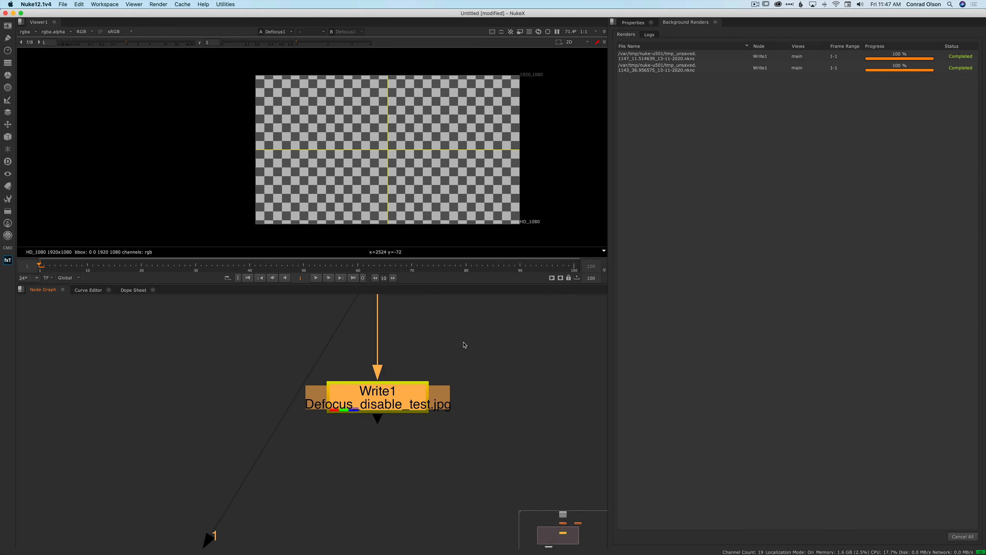
- Read in the rendered Defocus_disable_test.jpg beside Write1 and show it in the viewer
left_click(449, 449)
key("r")
left_click(516, 237)
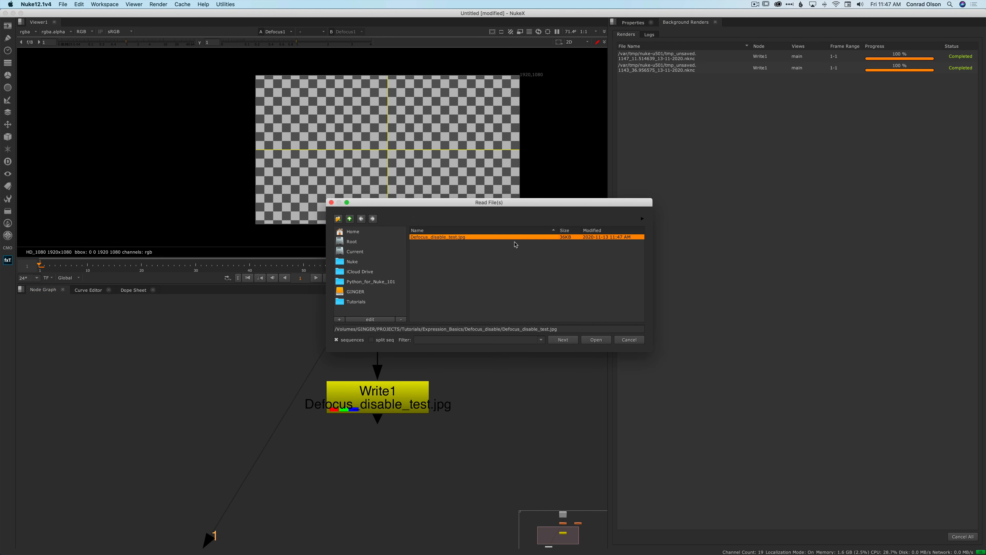
left_click(596, 339)
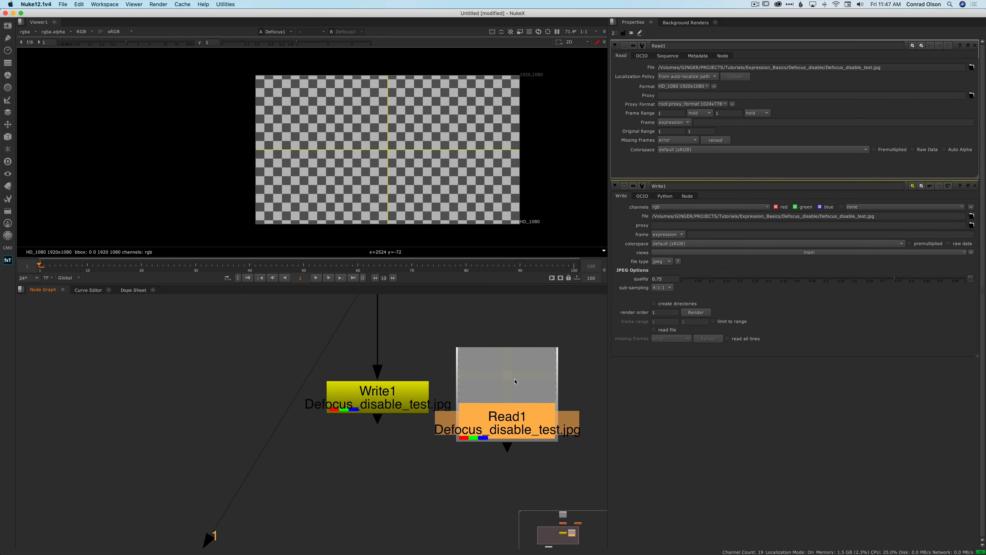
left_click(496, 358)
scroll(507, 422, "down", 3)
left_click_drag(511, 432, 518, 433)
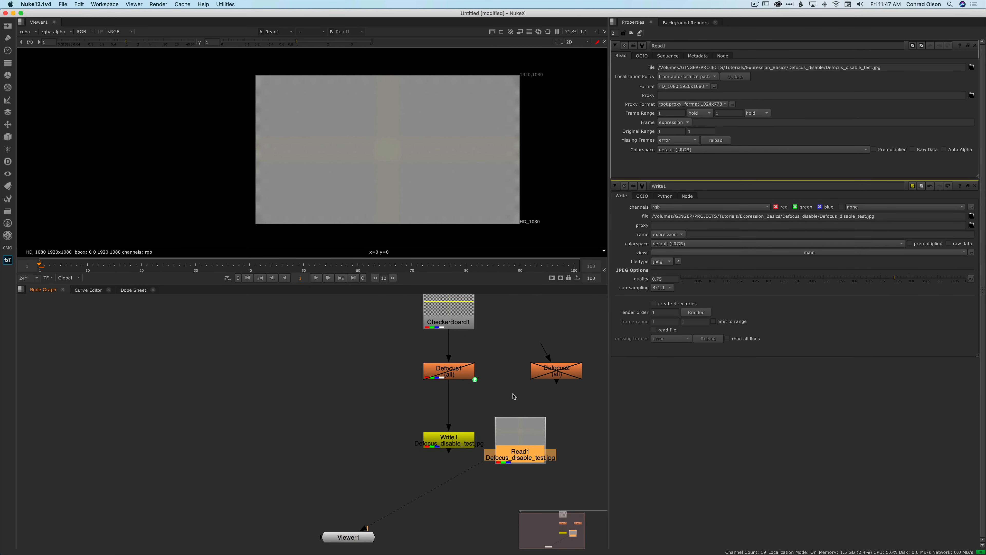
middle_click_drag(512, 391, 489, 399)
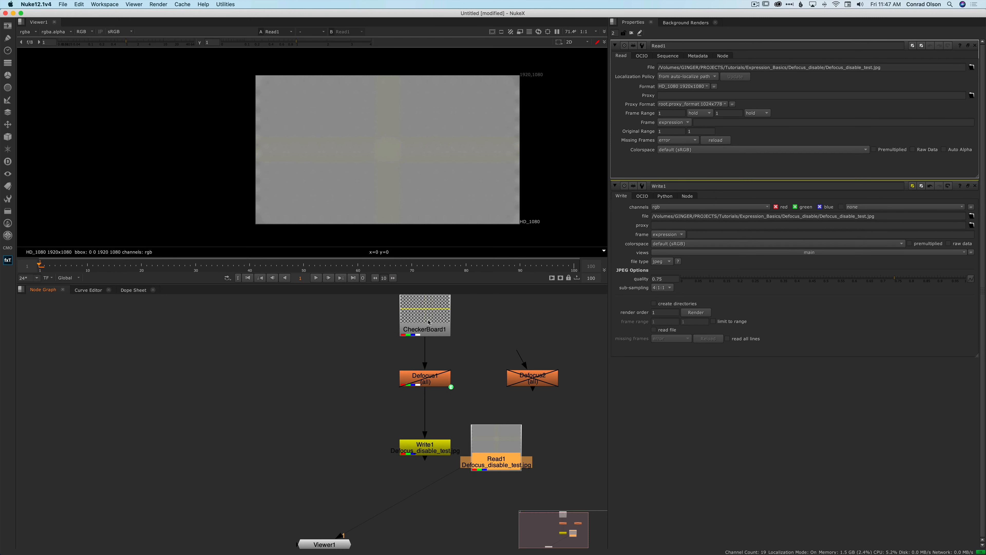
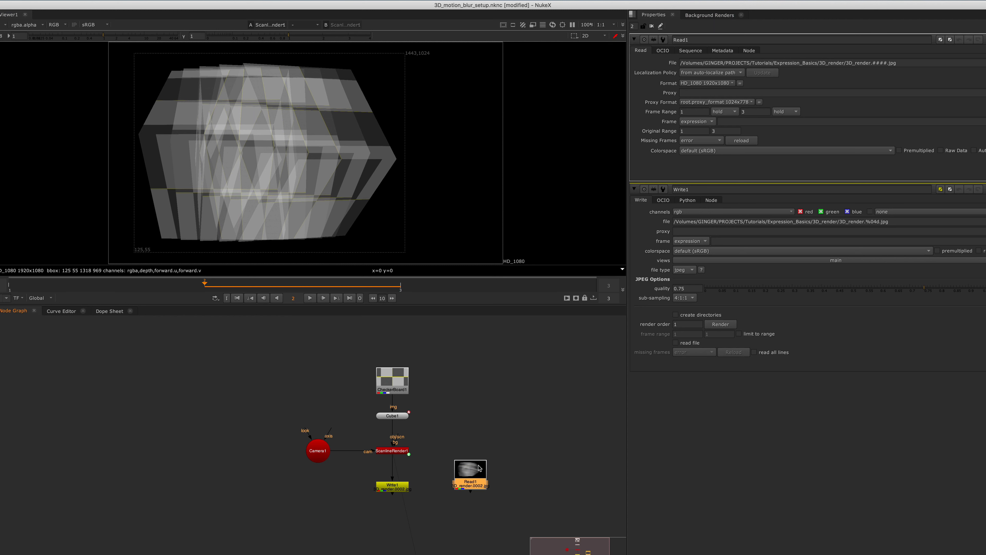
- View the rendered 3D_render sequence from Read1 in the motion blur setup script
left_click_drag(479, 466, 477, 467)
key("1")
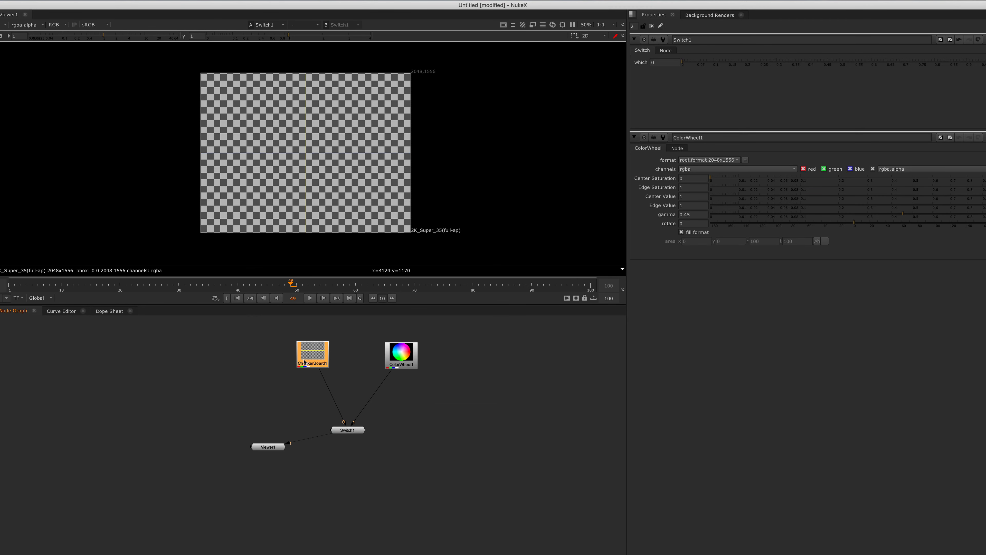
- View the CheckerBoard1 and ColorWheel1 inputs of Switch1 one after the other
key("1")
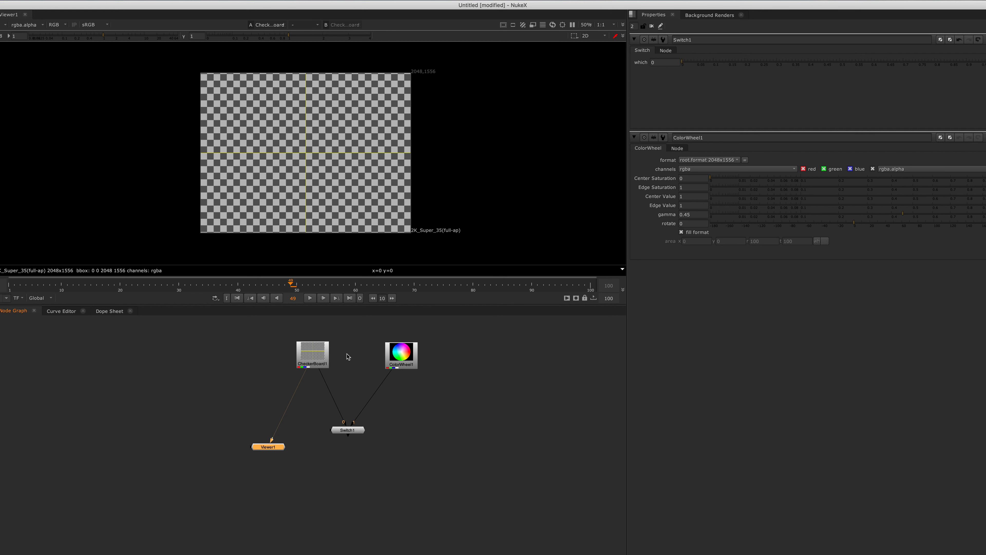
left_click(389, 361)
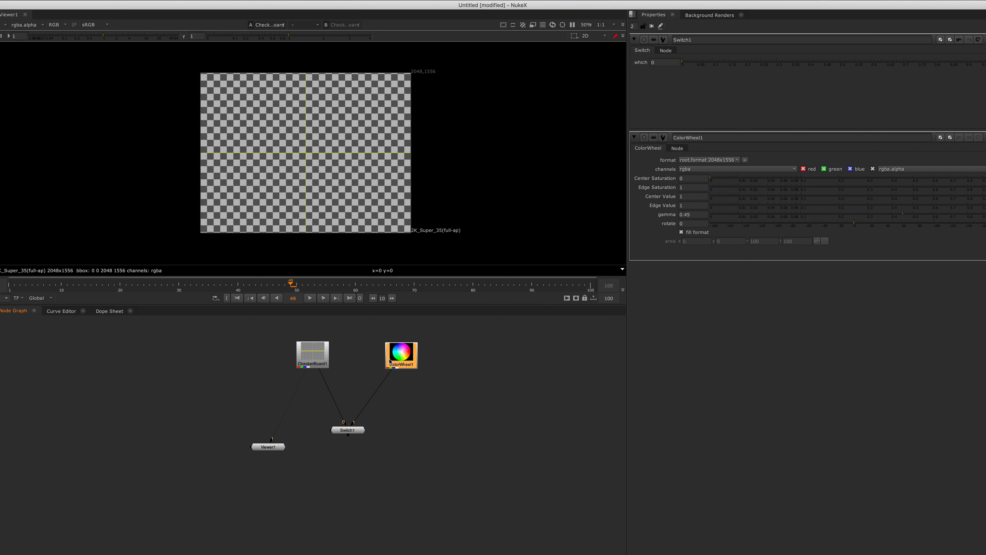
key("1")
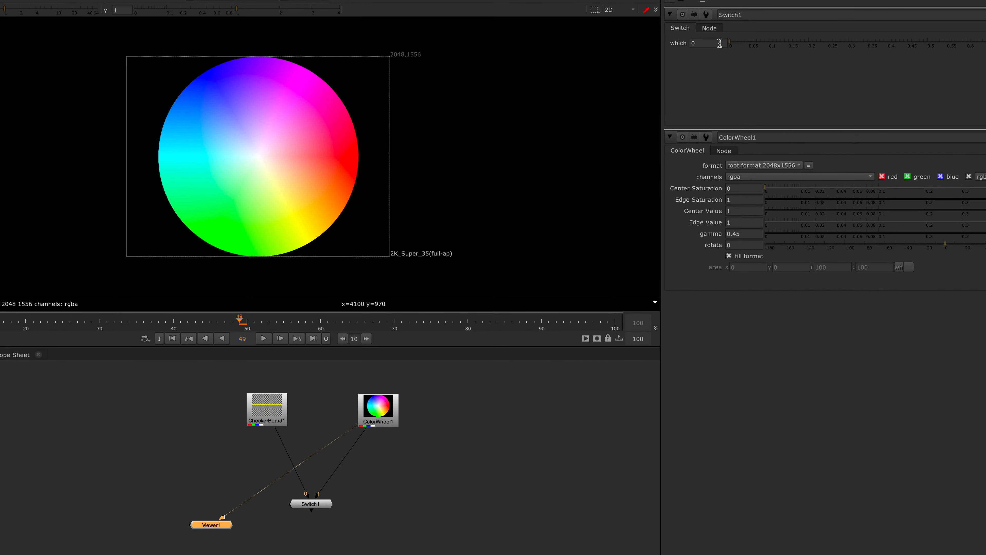
- Keyframe Switch1's which setting to 0 at frame 49 and 1 at frame 50
right_click(720, 43)
left_click(724, 47)
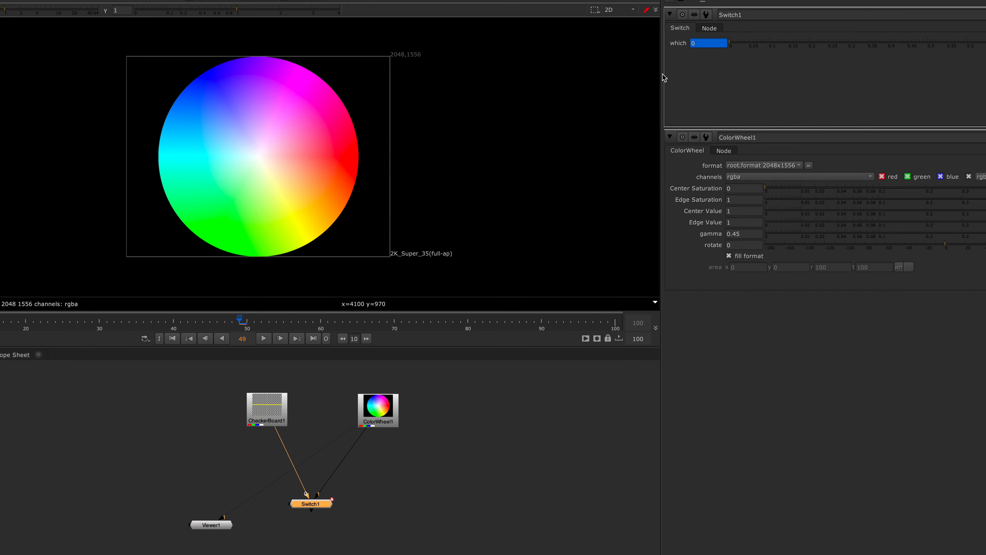
key("Right")
double_click(714, 44)
type("1")
key("Return")
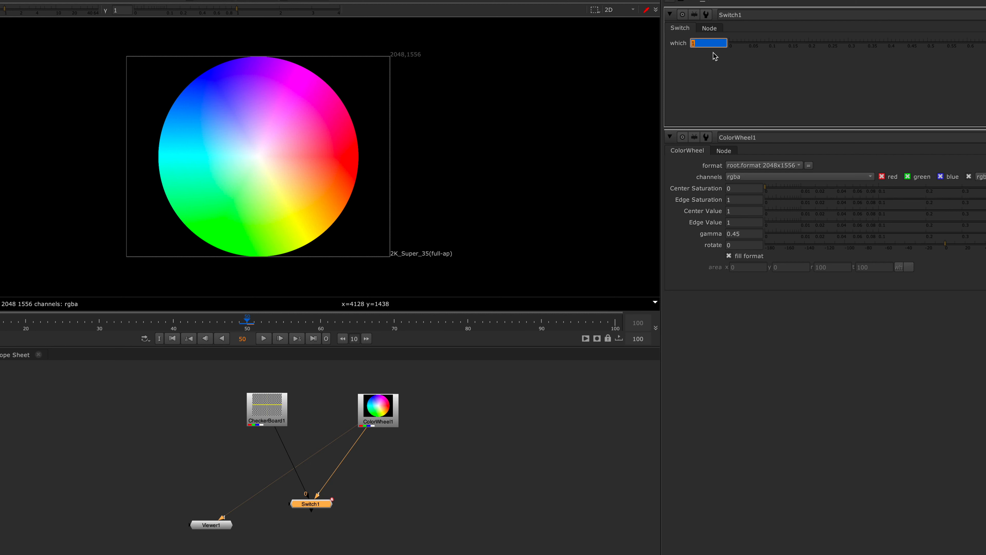
- View Switch1 and step between frames 49 and 50 to check the keyframed switch
key("1")
key("Left")
key("Right")
key("Left")
key("Right")
- Remove the keyframe animation from Switch1's which setting
right_click(698, 45)
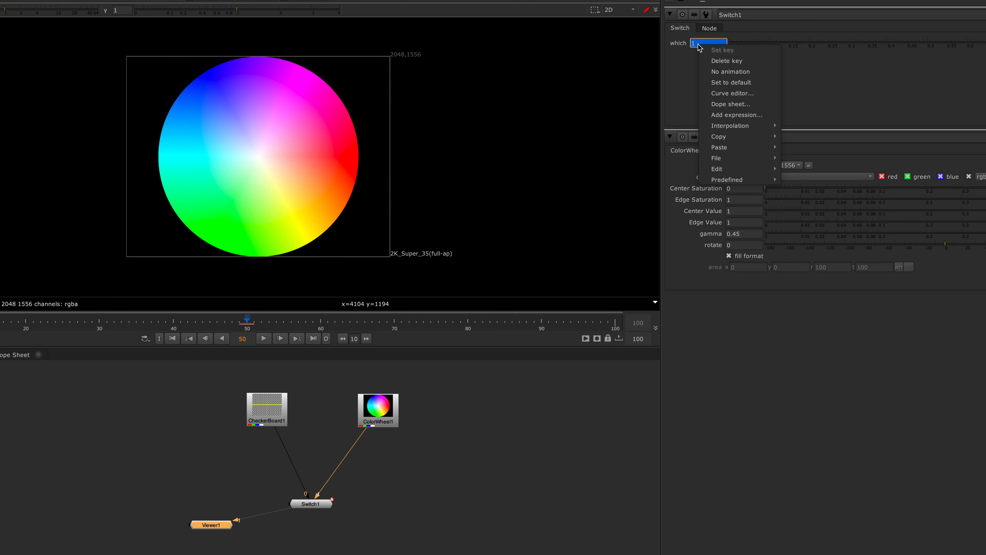
left_click(707, 72)
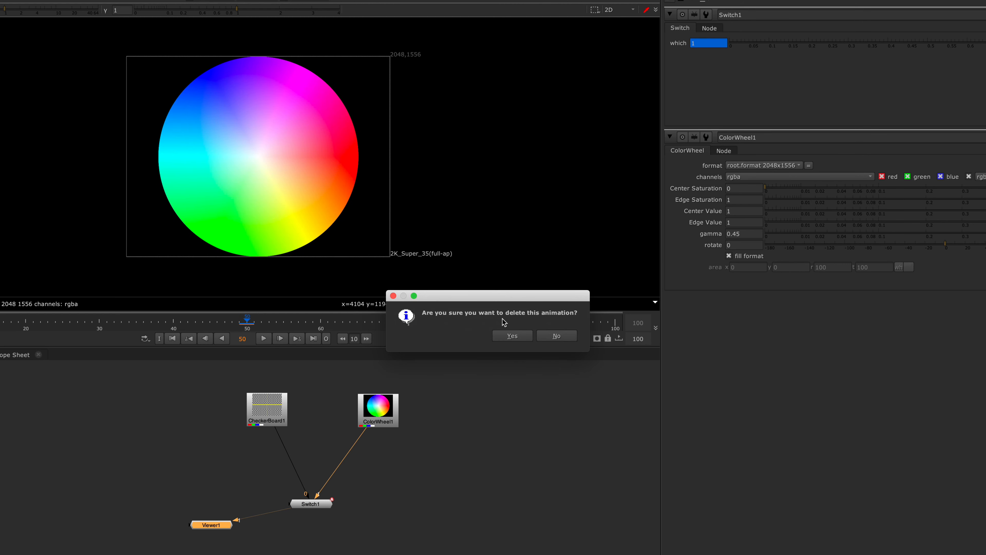
left_click(513, 336)
- Add the expression frame > 49 to Switch1's which setting
right_click(698, 44)
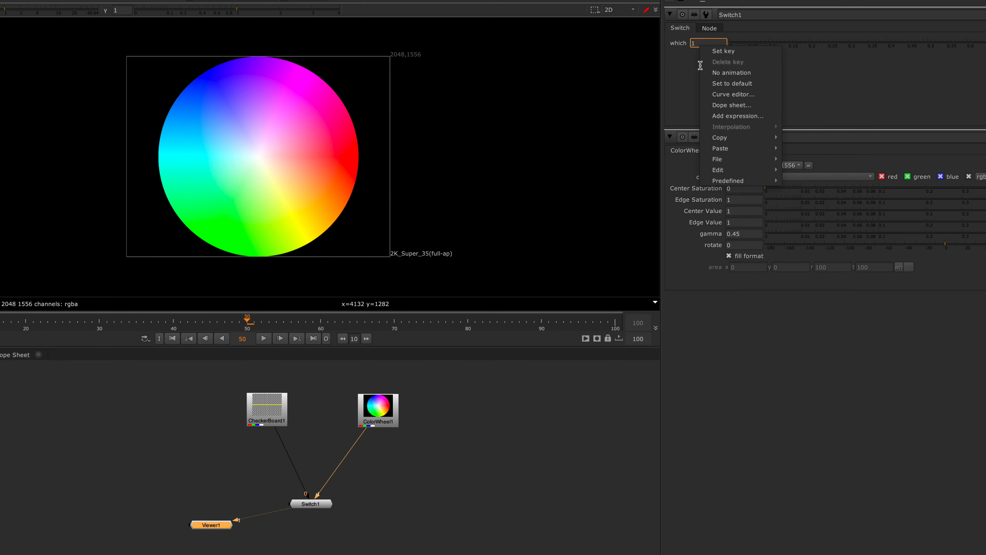
left_click(710, 119)
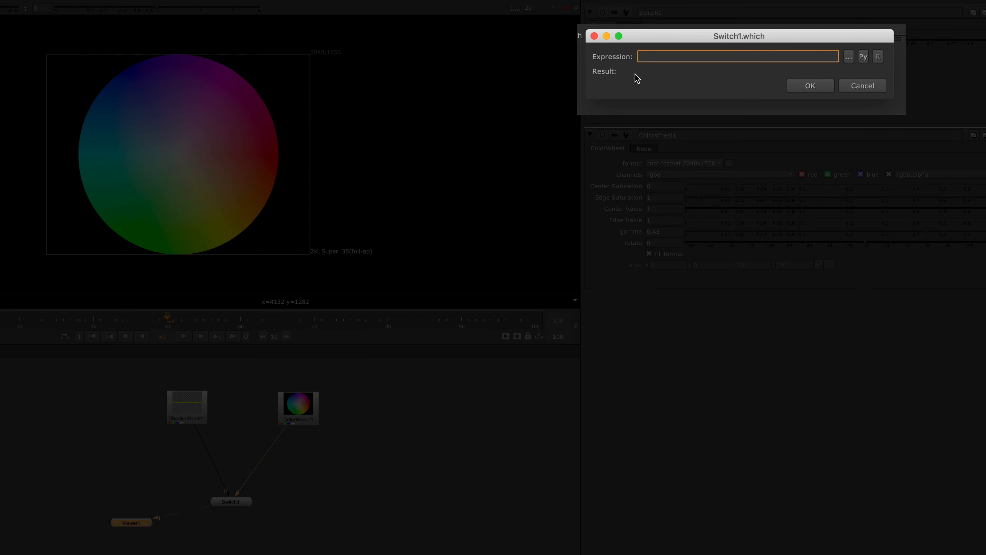
type("frame > 49")
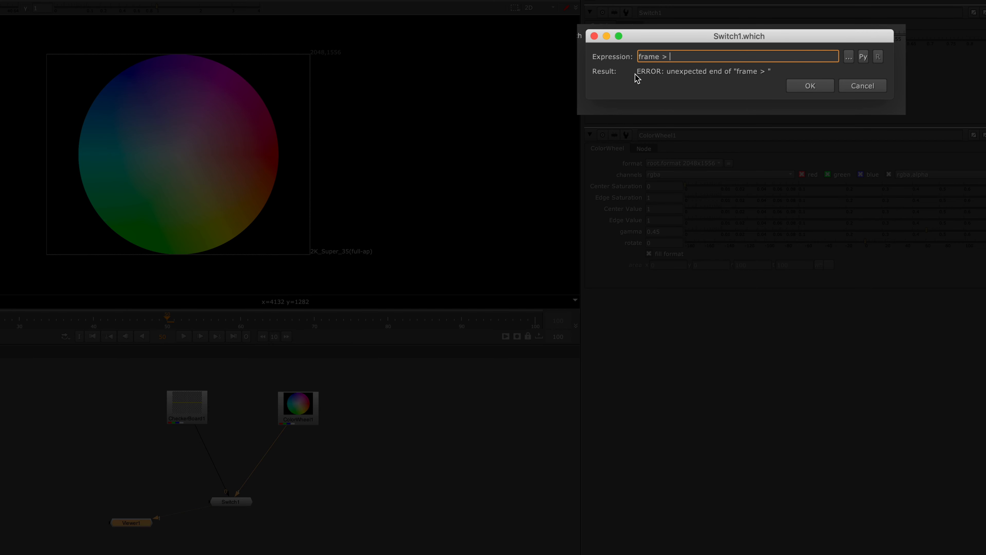
key("Return")
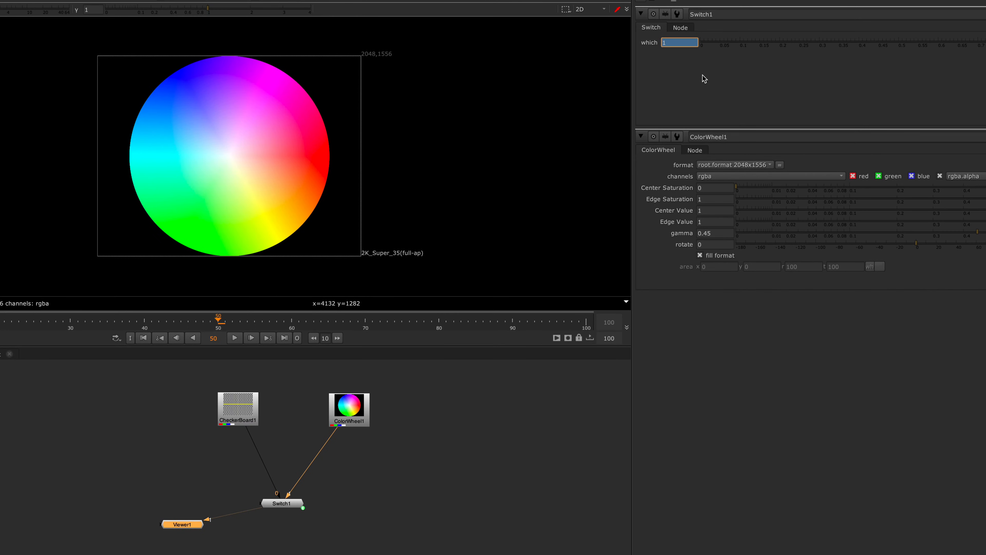
- Step back and forth through the frames around 49 and 50 to examine the frame > 49 switch
left_click(704, 79)
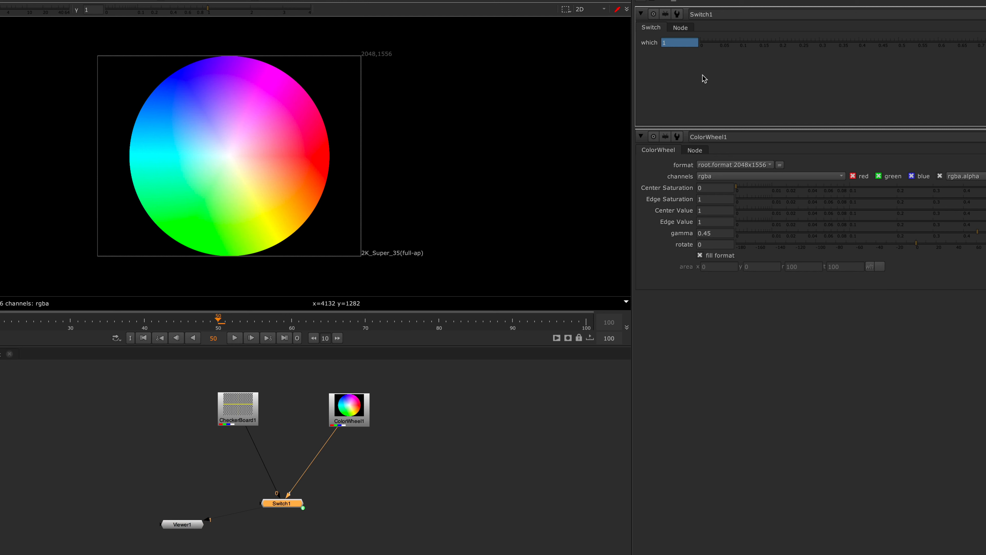
key("Left")
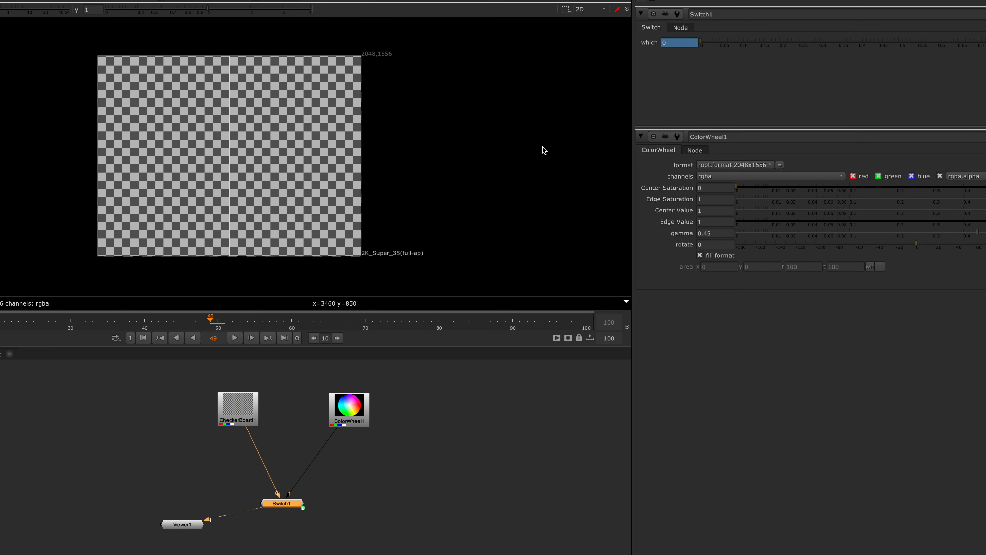
key("Left")
key("Left")
key("Left")
key("Left")
key("Right")
key("Right")
key("Right")
key("Right")
key("Right")
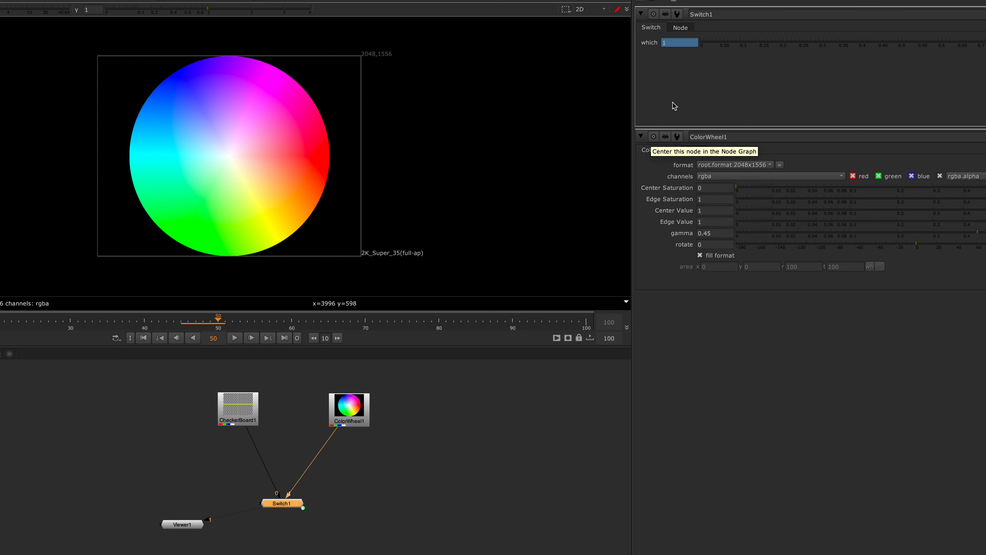
- Change the expression on Switch1's which setting to frame == 50
right_click(675, 43)
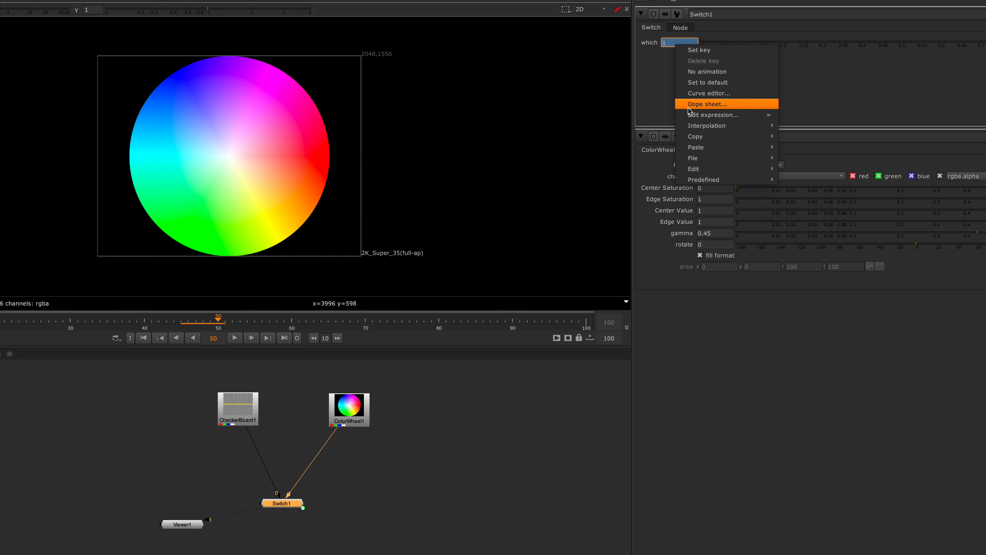
left_click(714, 115)
type("fr")
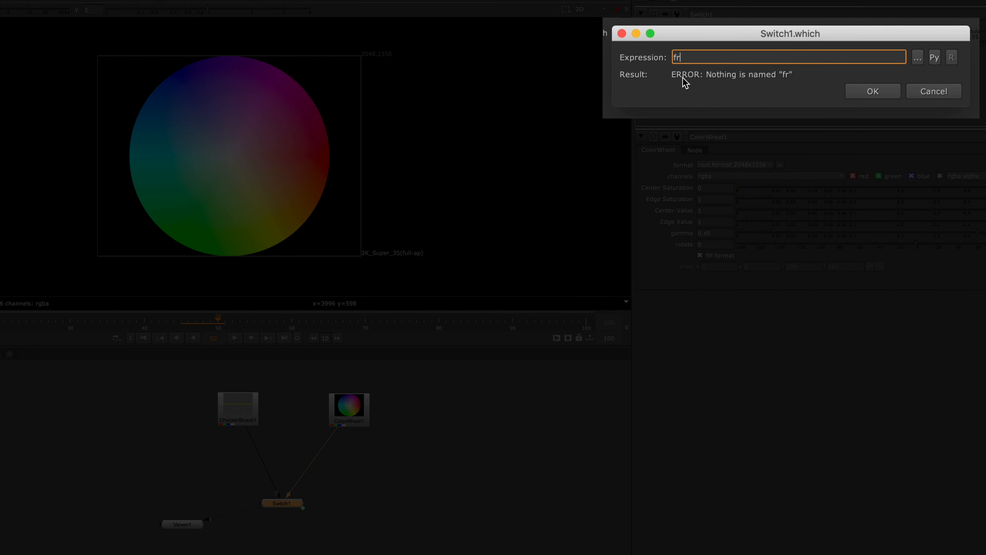
type("ame >= 50")
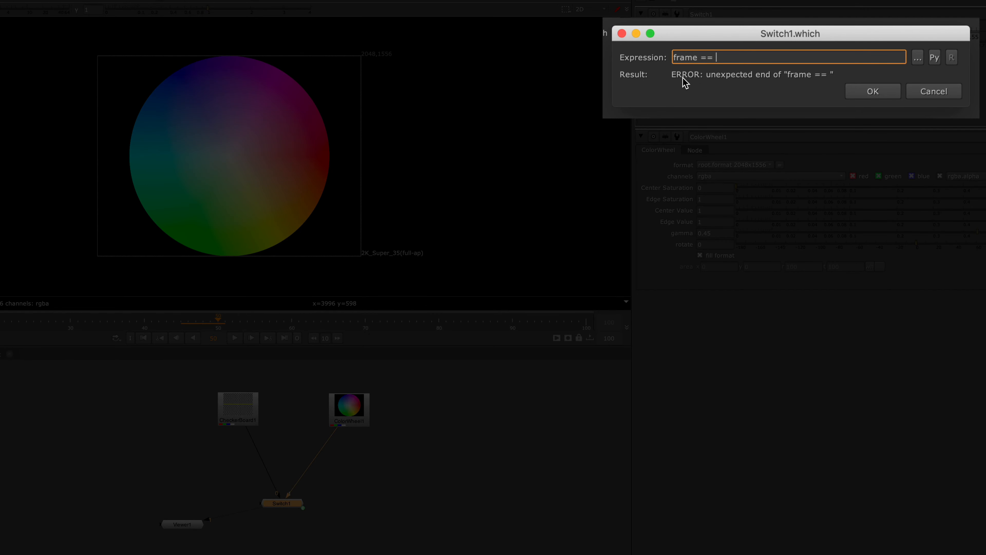
key("Return")
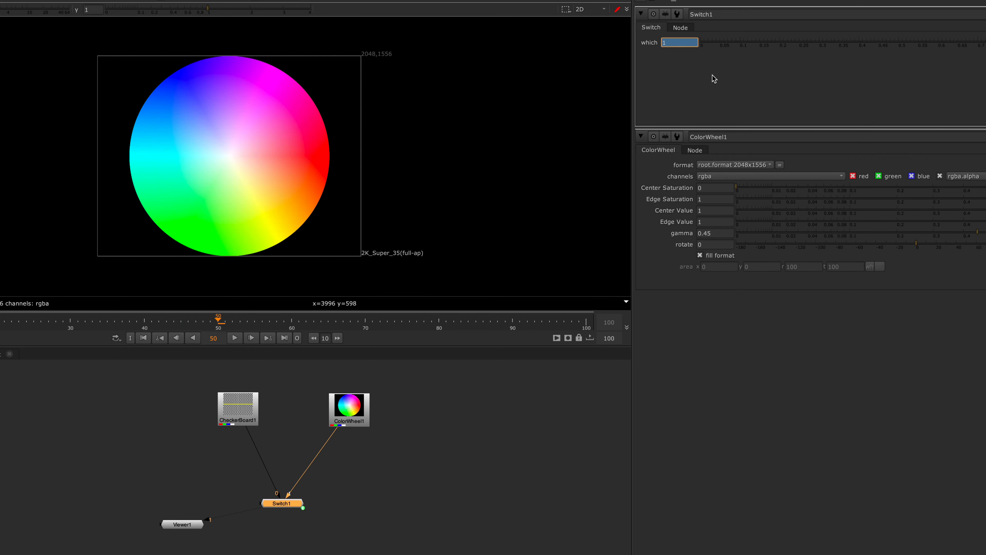
- Step through the frames on either side of frame 50 to examine the frame == 50 switch
left_click(666, 94)
key("Left")
key("Right")
key("Left")
key("Right")
left_click(425, 502)
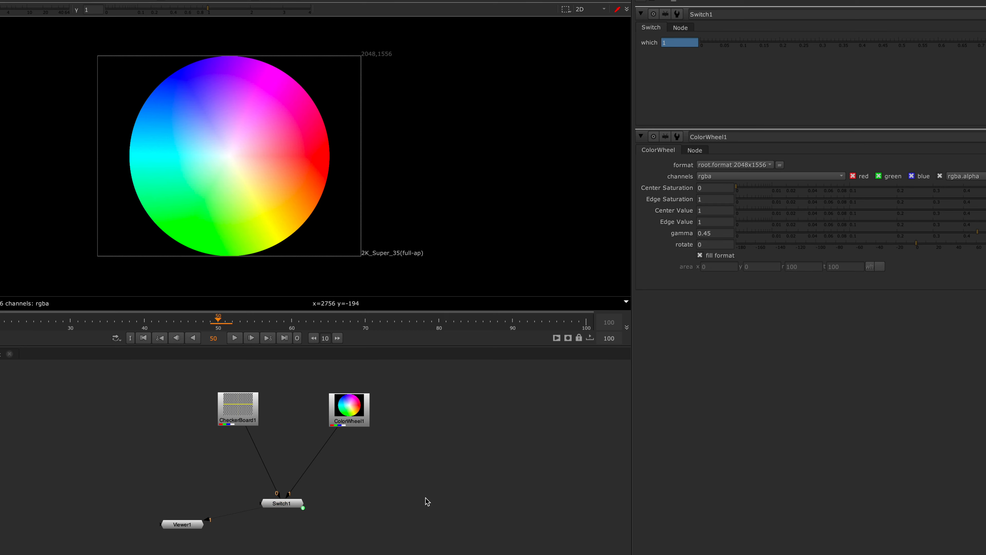
key("Left")
key("Right")
key("Left")
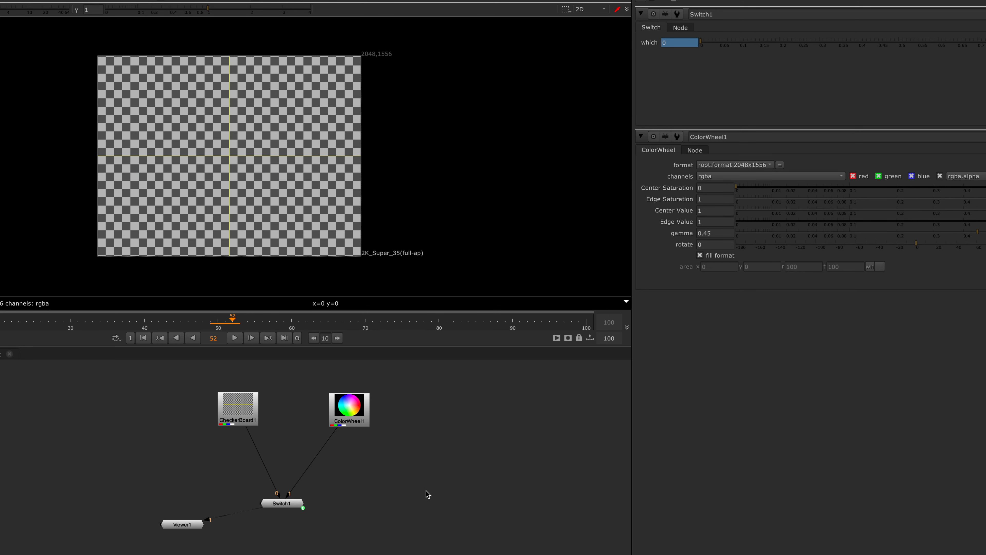
key("Right")
- Replace the expression on Switch1's which setting with 39 < frame && frame < 51
right_click(673, 43)
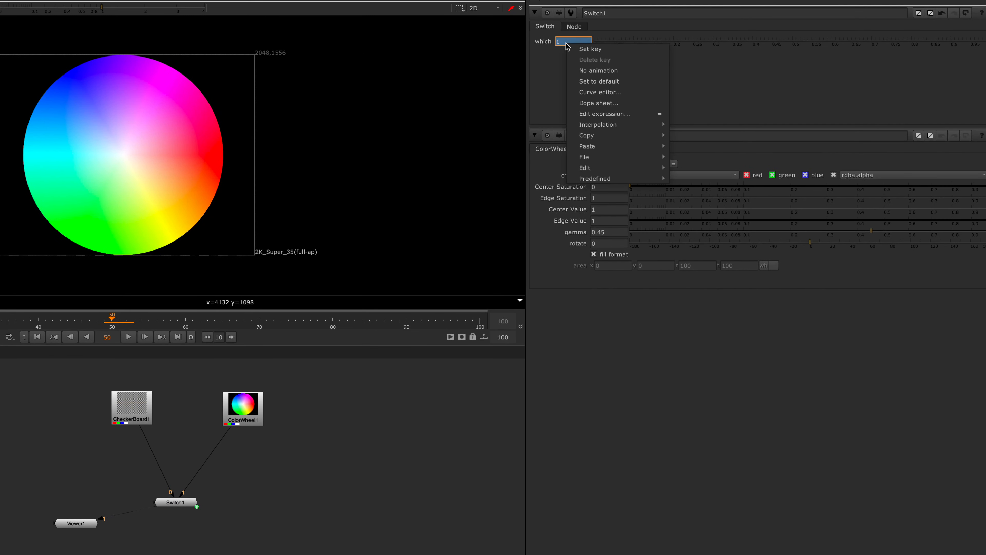
left_click(582, 113)
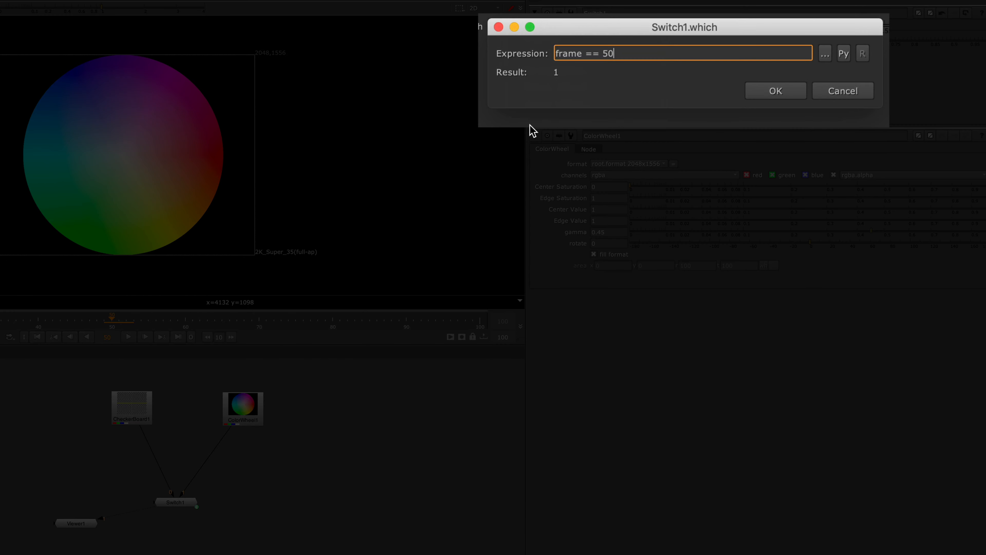
key("BackSpace")
key("BackSpace")
key("BackSpace")
key("BackSpace")
key("BackSpace")
key("BackSpace")
key("BackSpace")
key("BackSpace")
key("BackSpace")
key("BackSpace")
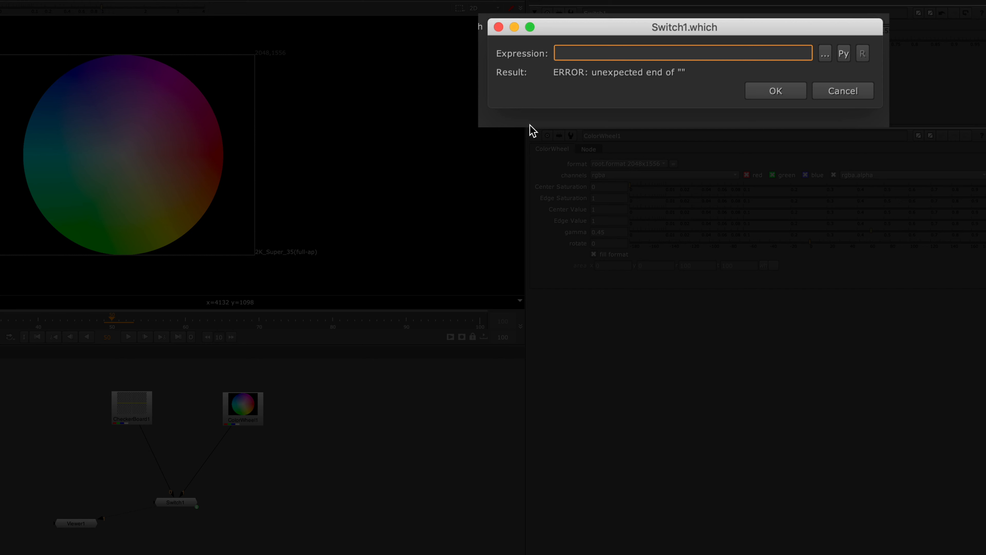
type("39 < frame ")
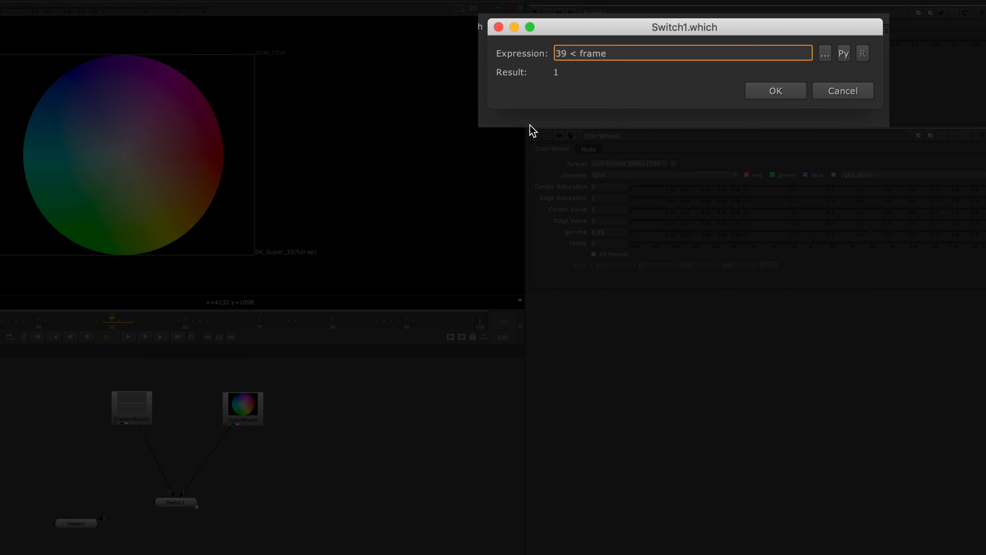
type("&& ")
type("fram")
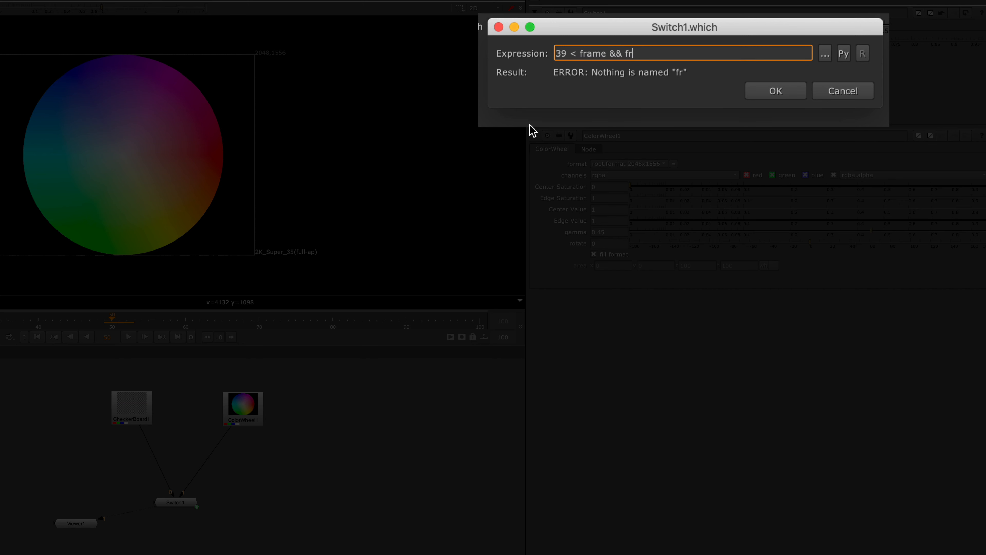
type("e")
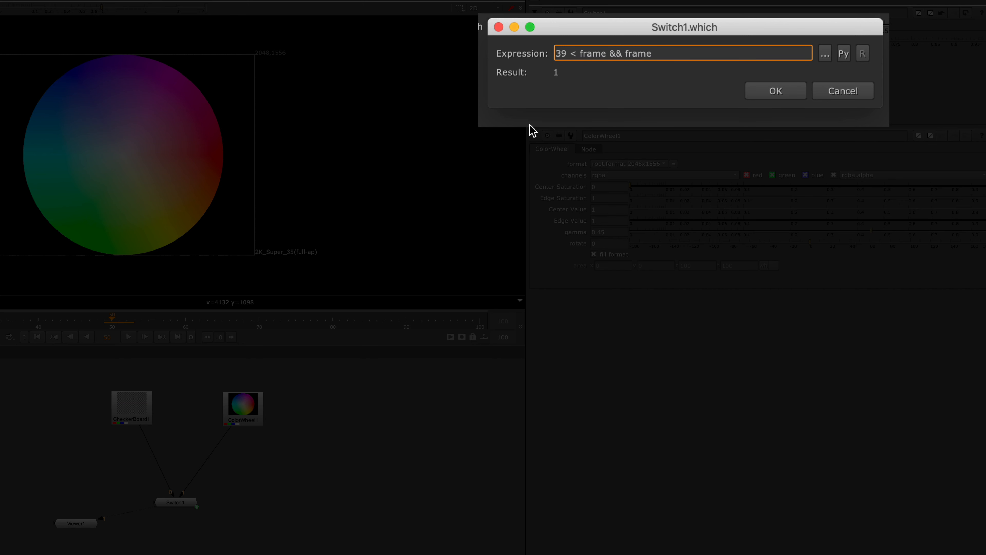
type(" < 51")
key("Return")
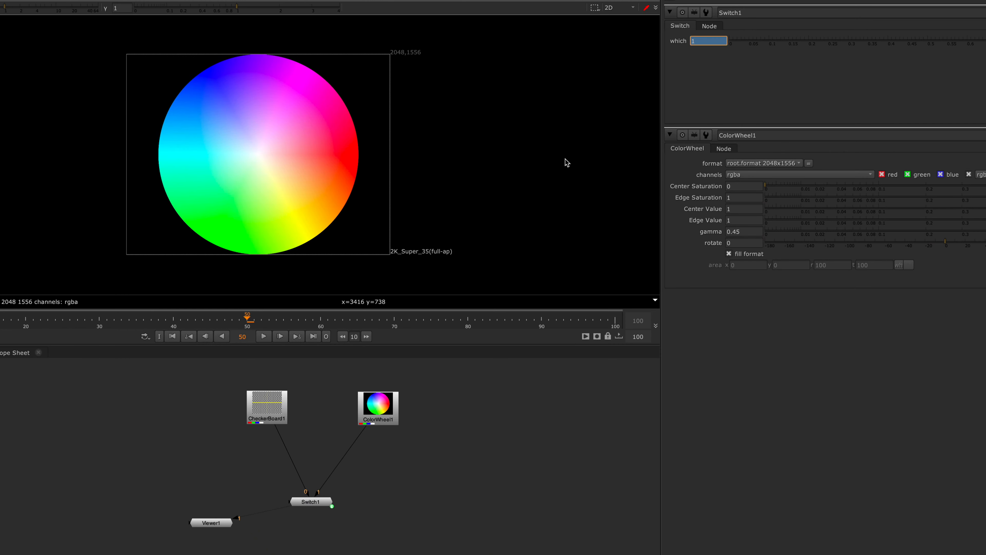
- Step back and forth through the frames between 39 and 51 to examine where Switch1 changes its input
key("Right")
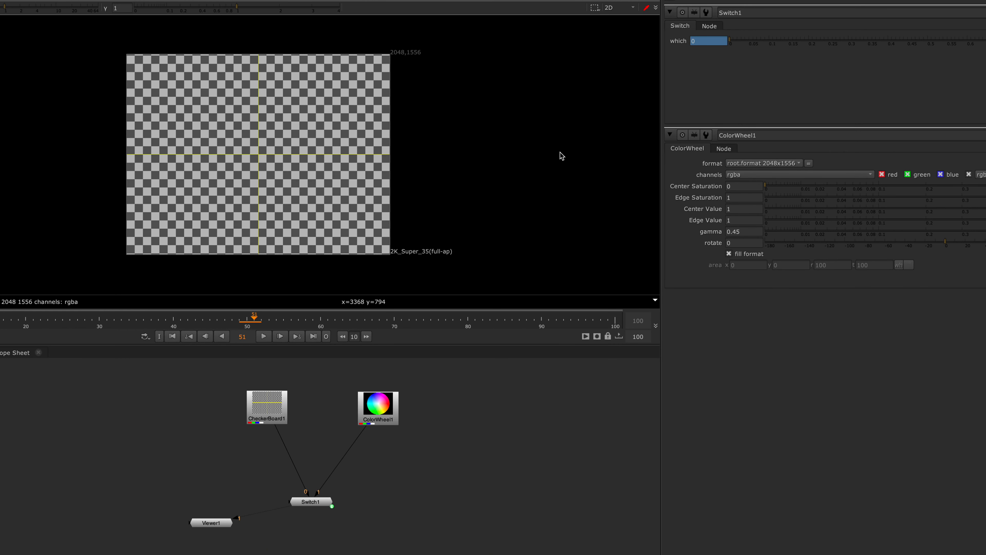
key("Left")
key("Left")
key("Left")
key("Left")
key("Left")
key("Left")
key("Left")
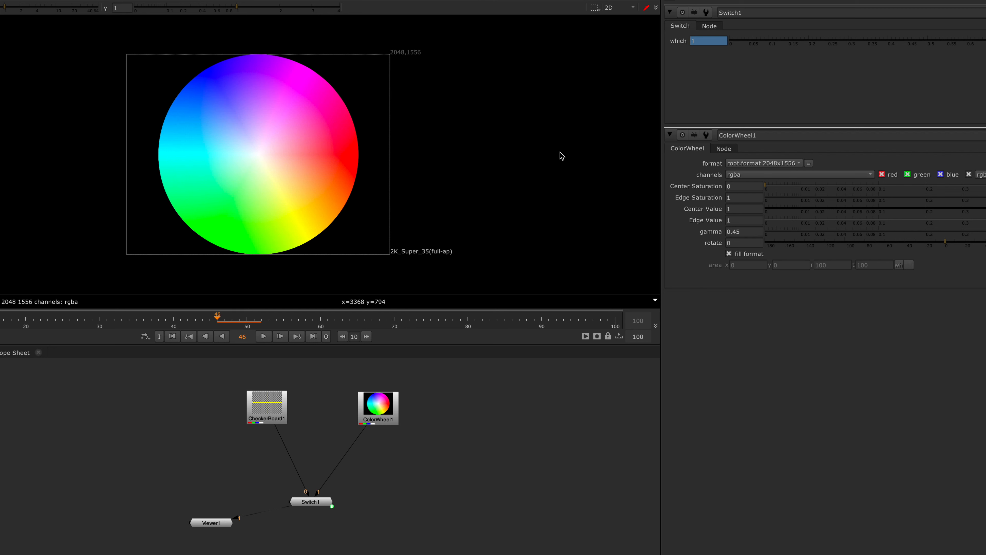
key("Left")
key("Left")
key("Left")
key("Left")
key("Left")
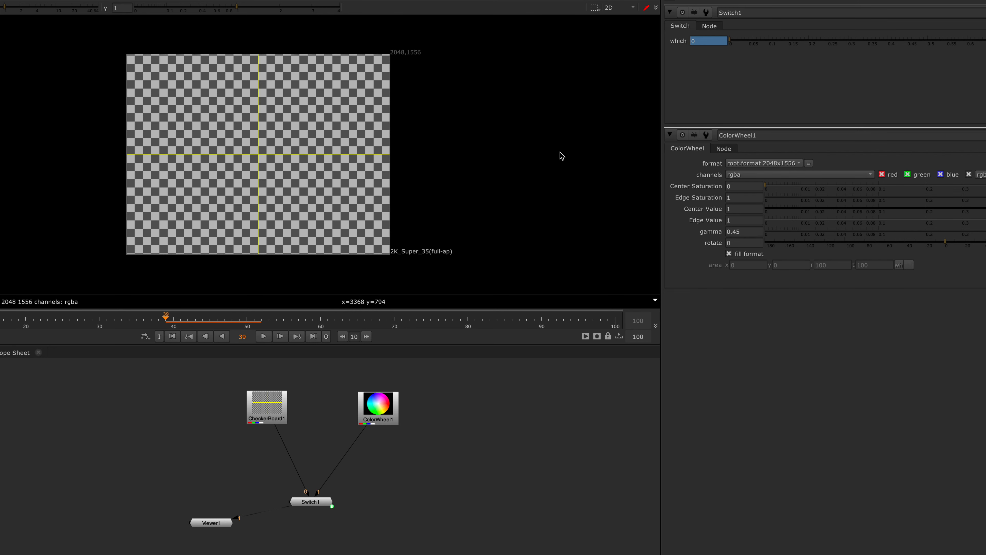
key("Right")
key("Right")
key("Right")
key("Right")
key("Right")
key("Right")
key("Right")
key("Right")
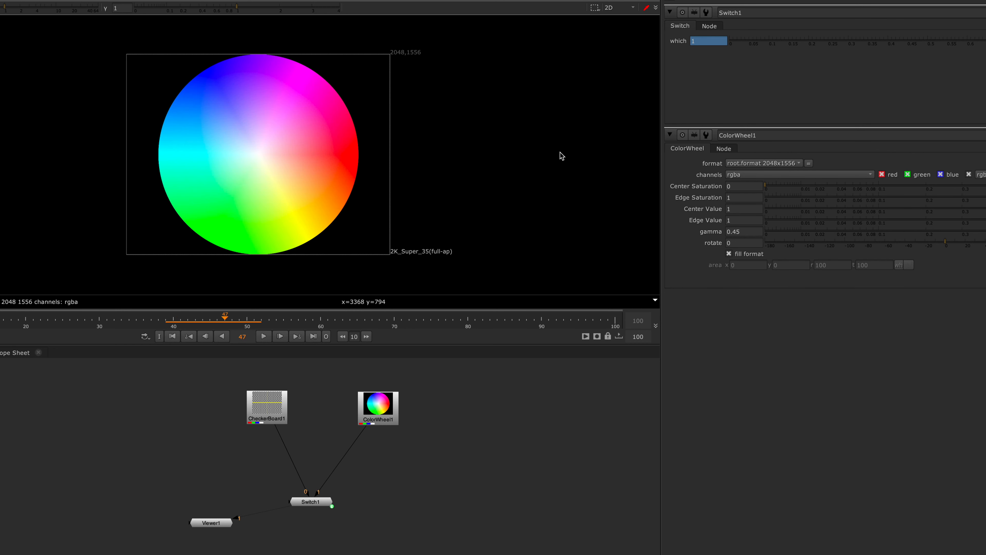
key("Right")
key("Right")
key("Right")
key("Right")
key("Left")
key("Left")
key("Left")
key("Left")
key("Left")
key("Left")
key("Left")
key("Left")
key("Left")
key("Left")
key("Left")
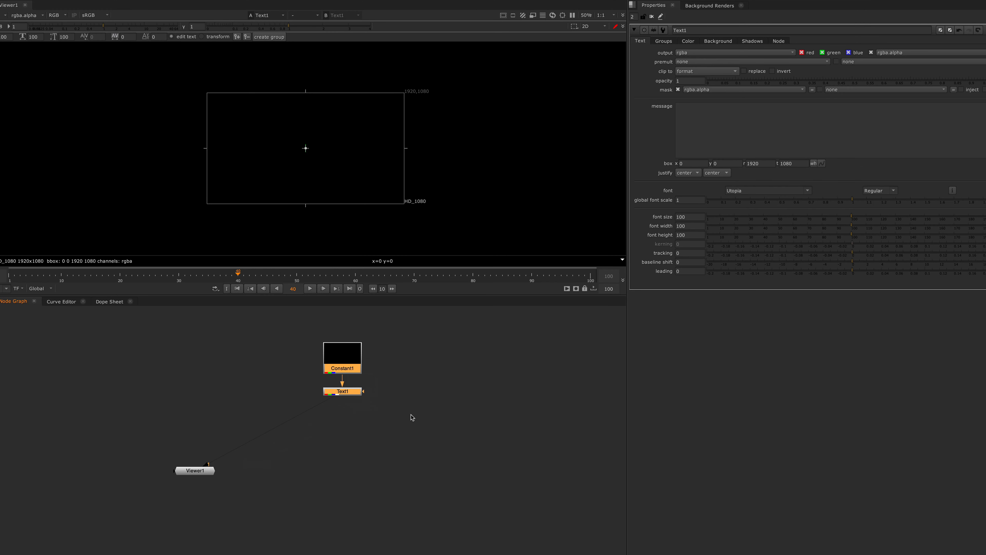
- Enter the plain word frame as the message of Text1
left_click(412, 393)
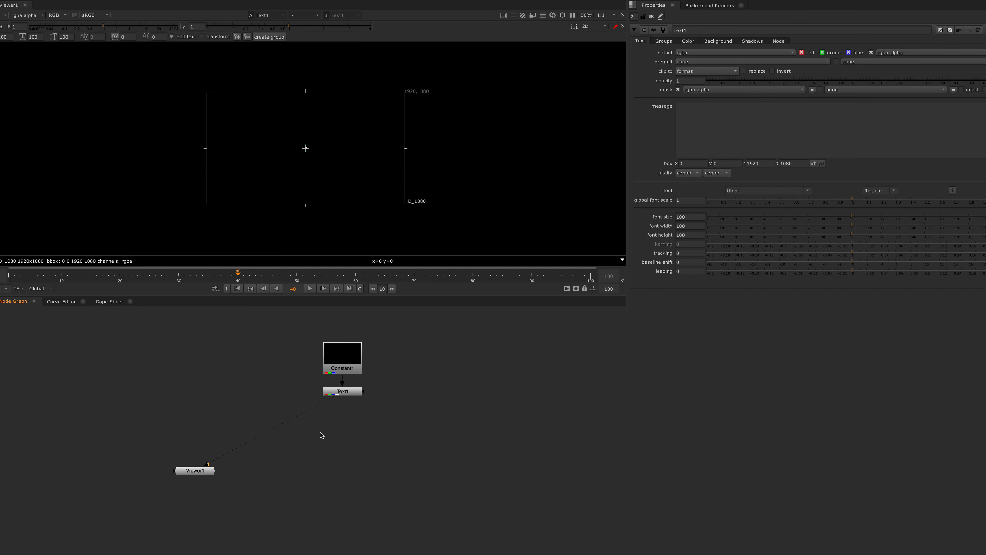
left_click(722, 138)
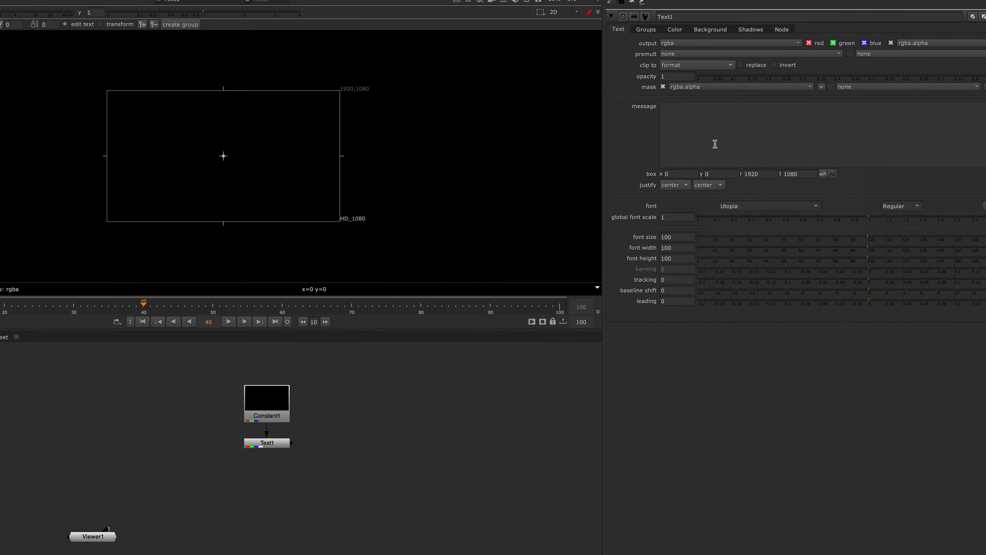
type("frame")
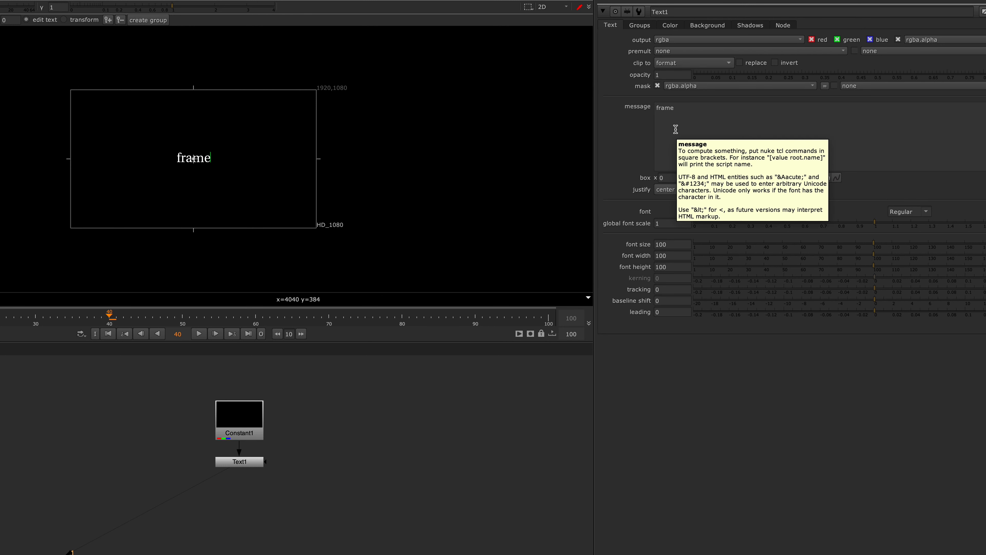
- Replace Text1's message with the TCL command [value frame]
double_click(687, 113)
type("[")
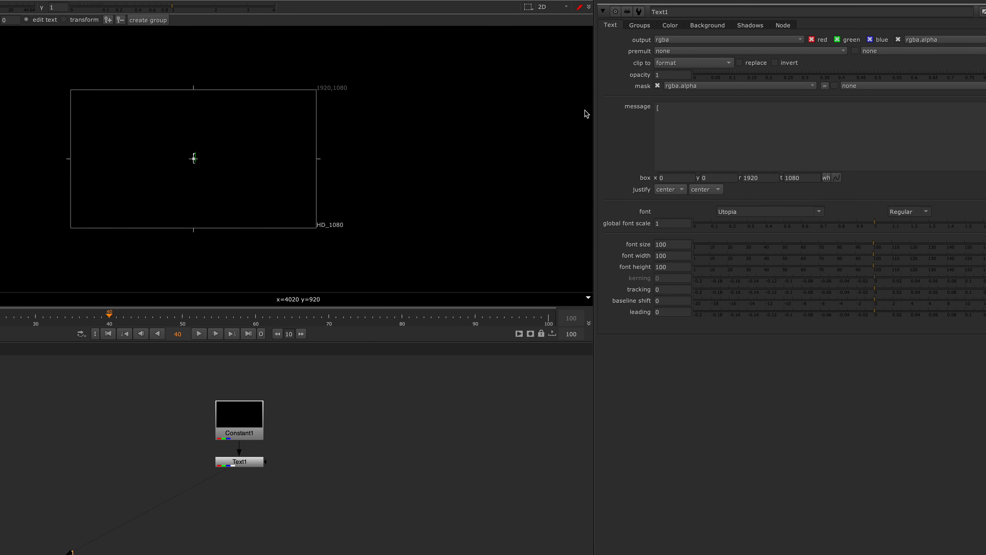
type("value frame]")
- Step forward through the frames and play the timeline to examine the frame number displayed by Text1
key("Right")
key("Right")
key("Right")
key("Right")
key("Right")
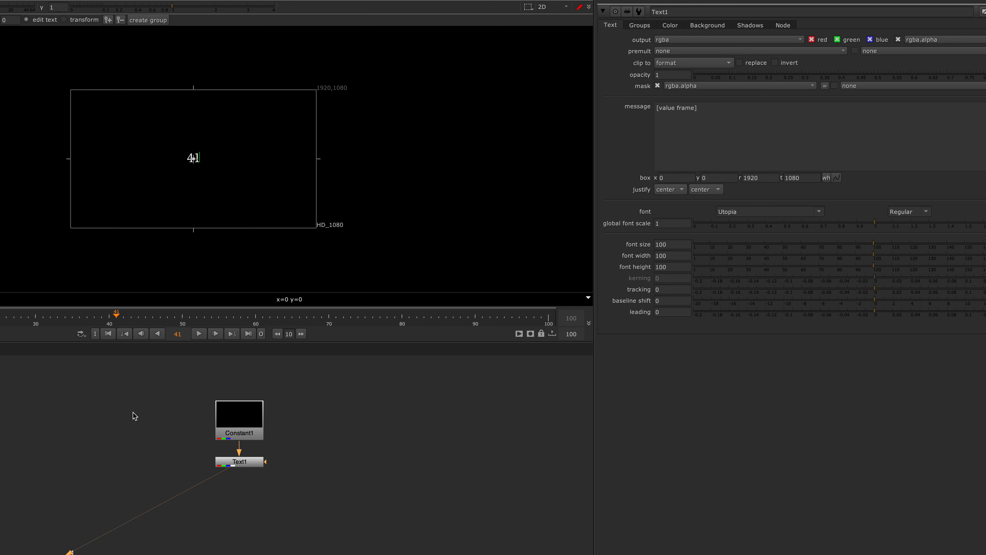
key("Right")
key("Right")
key("Right")
key("Right")
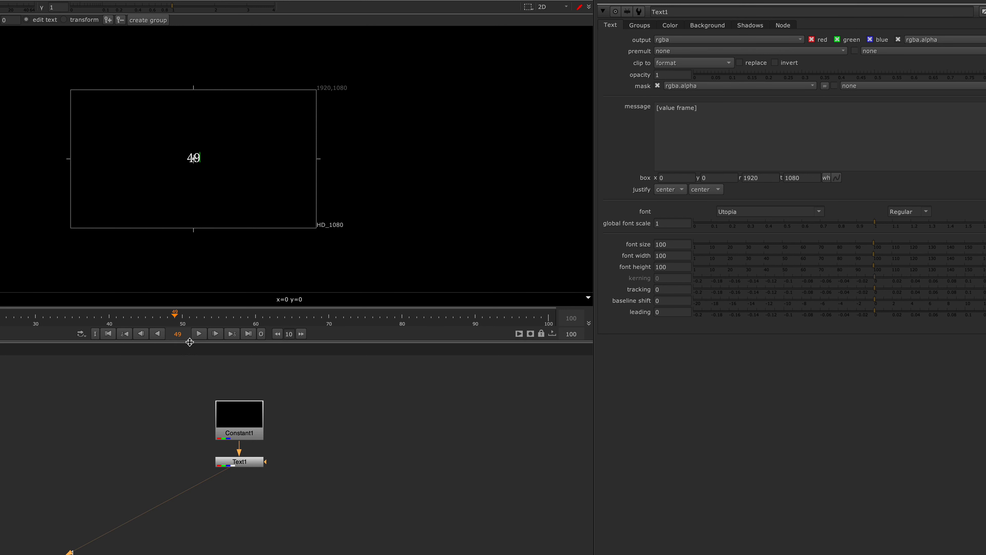
left_click(198, 333)
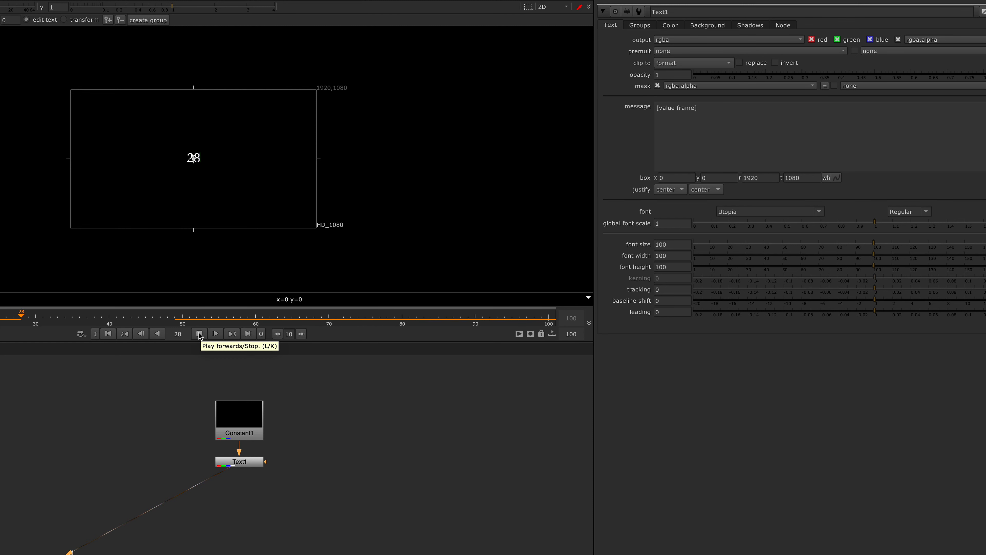
left_click(198, 334)
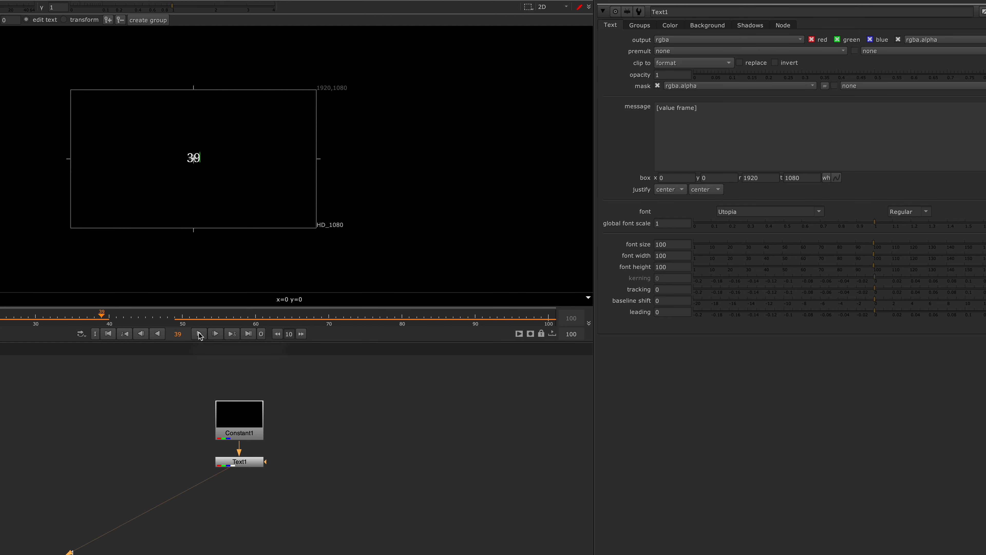
- Change Text1's message to [expression frame/2]
double_click(664, 107)
type("expression frame")
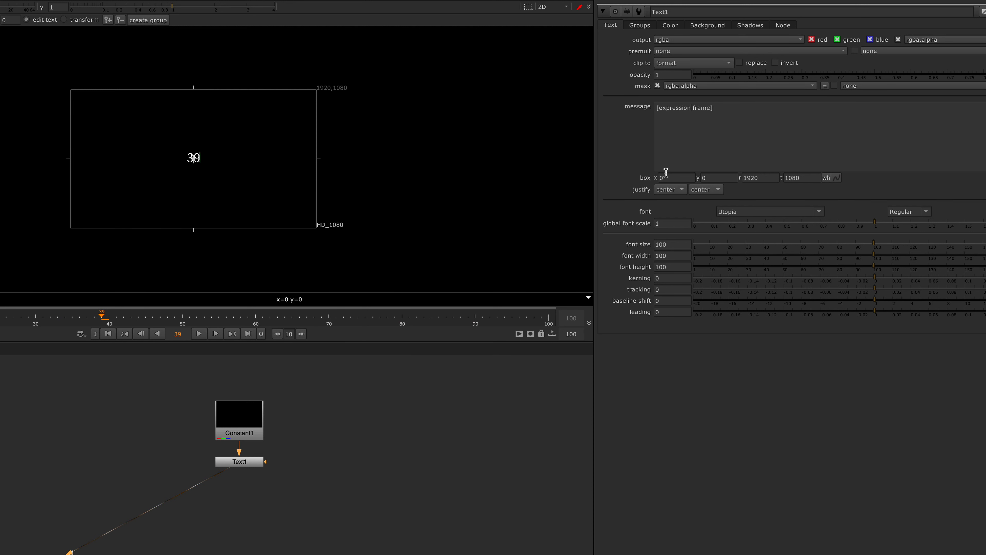
type("/2")
- Step forward through the frames to examine the halved frame number in the viewer
key("Right")
key("Right")
key("Right")
key("Right")
key("Right")
key("Right")
key("Right")
key("Right")
key("Right")
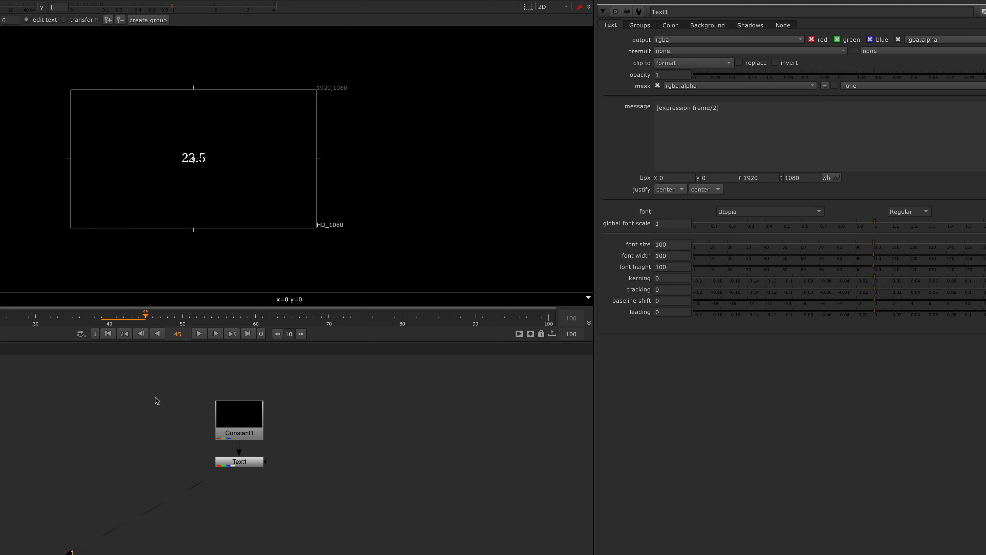
key("Right")
key("Right")
key("Right")
key("Right")
key("Right")
key("Right")
key("Right")
key("Right")
key("Right")
key("Right")
key("Right")
key("Right")
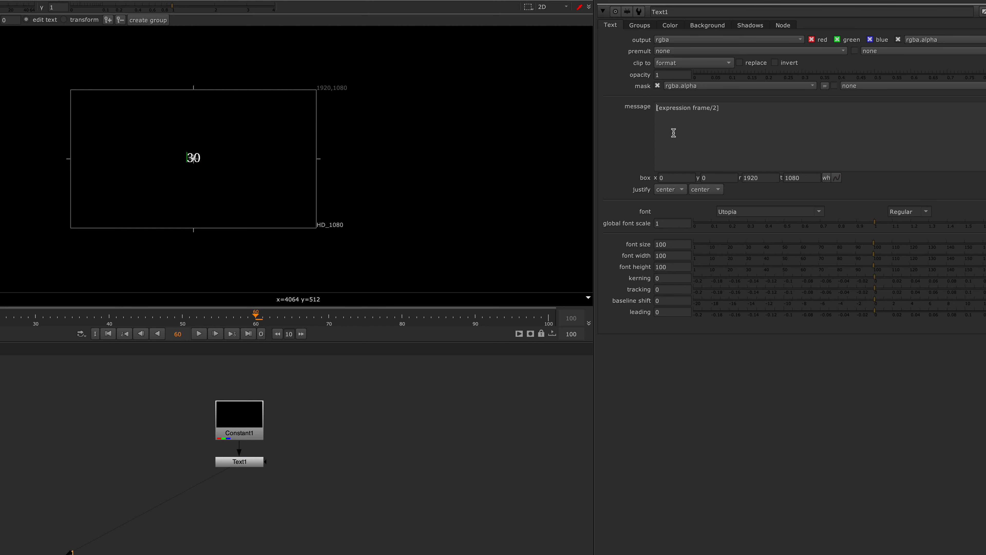
- Add the text "The current frame number divided by 2 is" before the expression in Text1's message and play the timeline
type("The current frame number divided by 2 is")
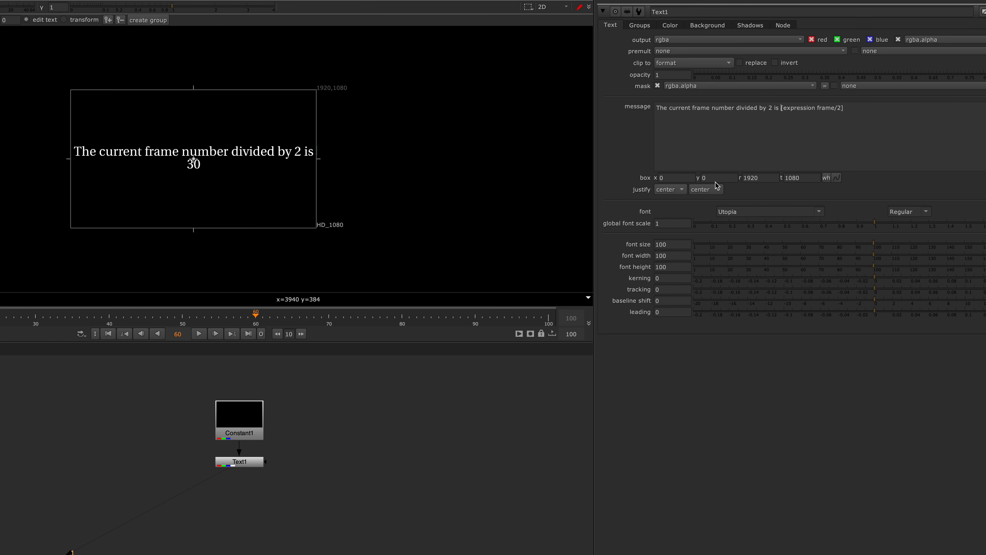
left_click(205, 333)
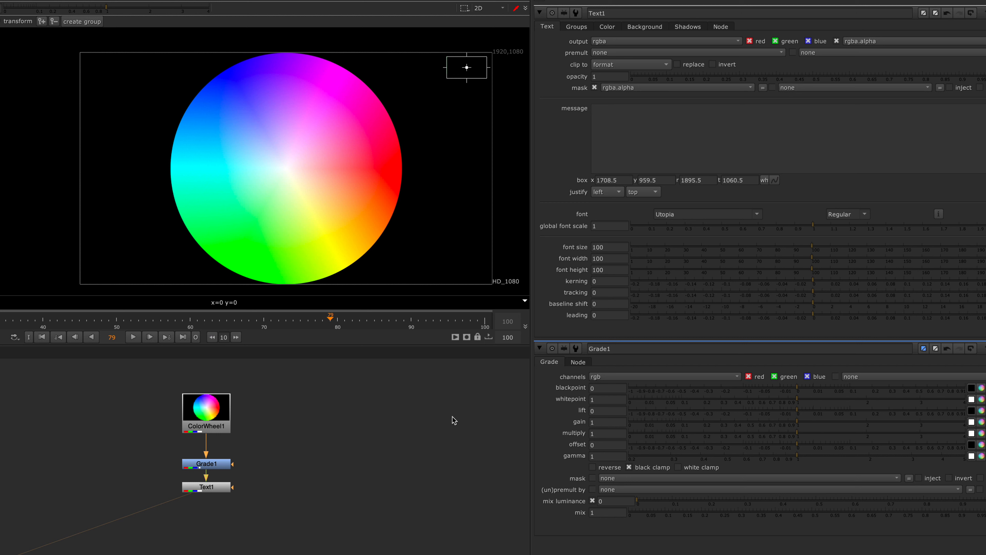
- Set Text1's message to [value Grade1.multiply] and raise Grade1's multiply to 1.75
left_click(632, 115)
type("[valu")
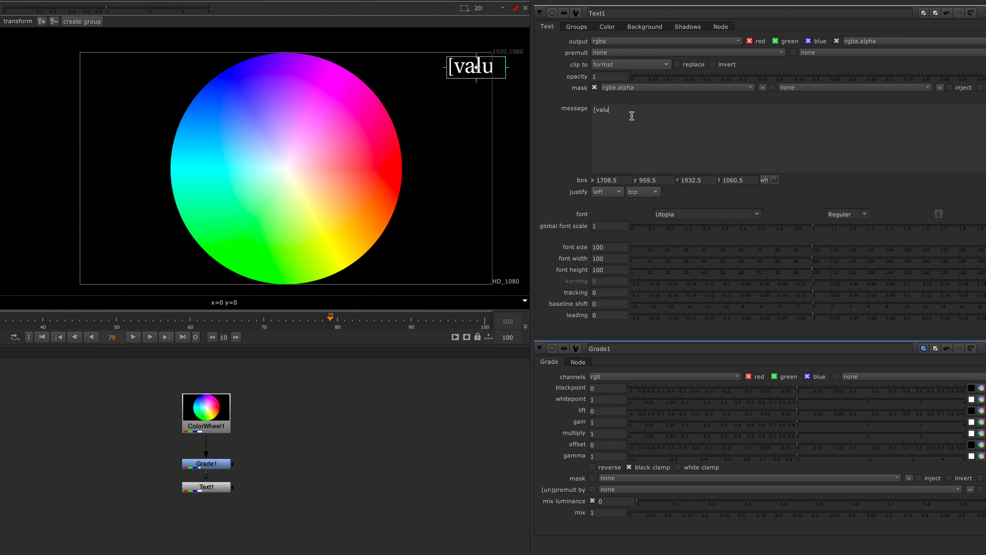
type("e Grade1.multiply]")
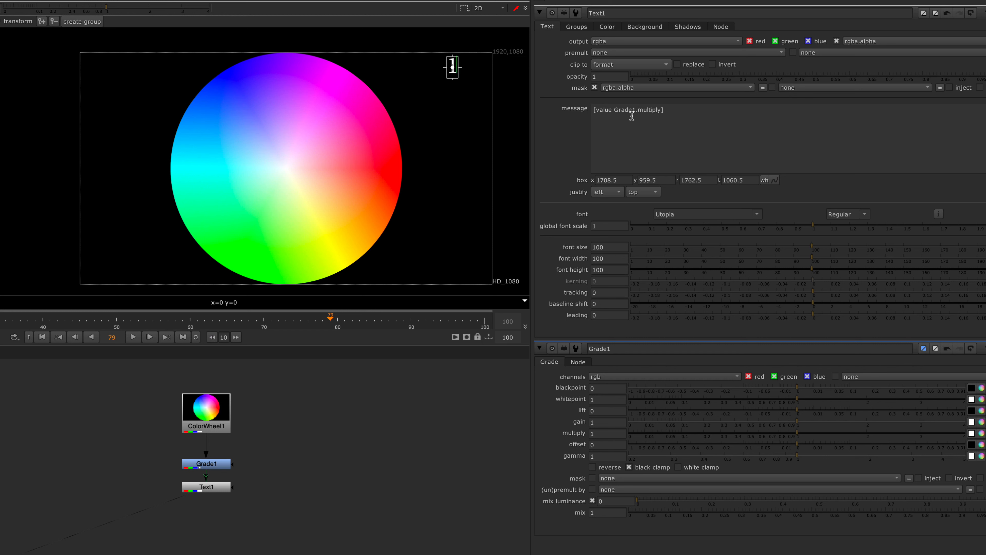
left_click_drag(805, 436, 851, 419)
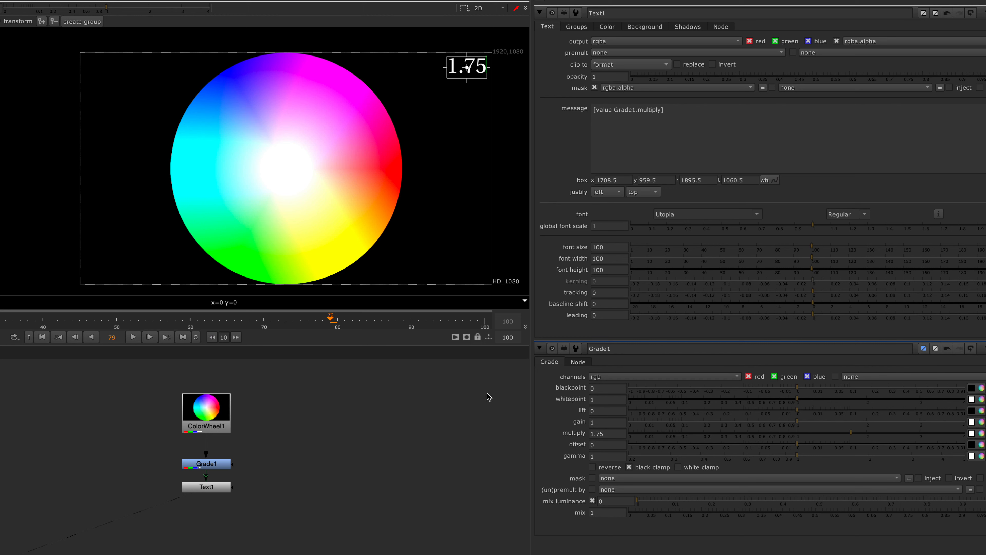
- Label the Grade1 node with Multiply = [value multiply]
left_click(579, 362)
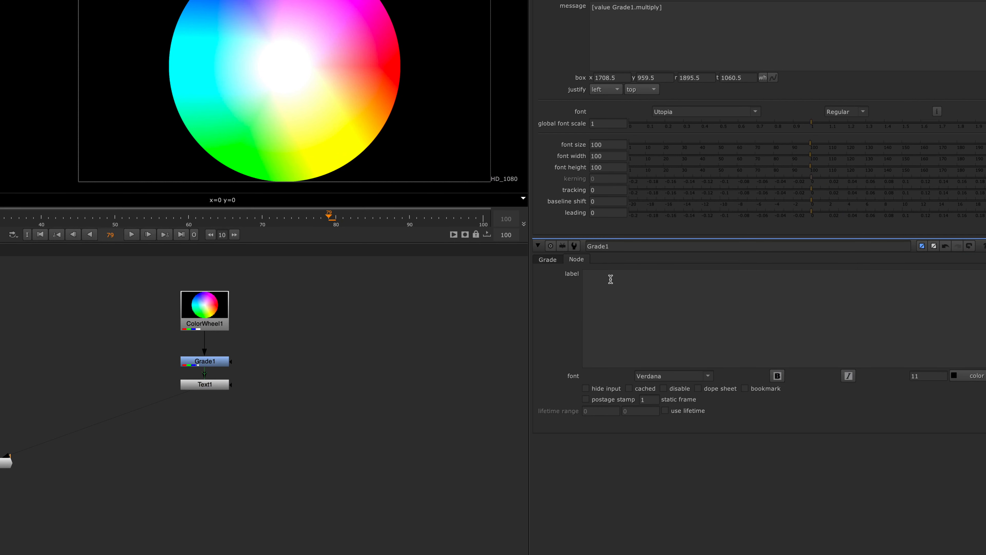
left_click(635, 287)
type("Mu")
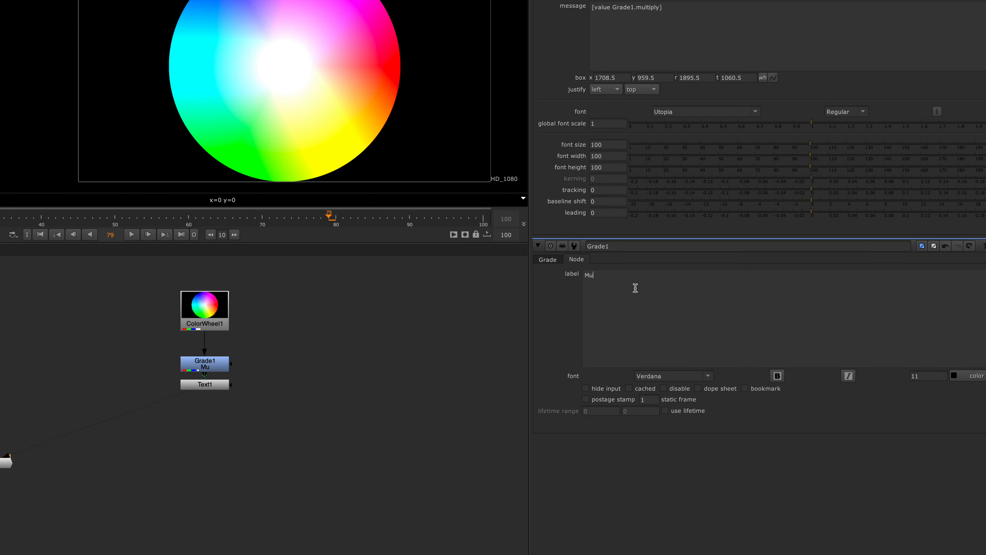
type("ltiply = [value multiply]")
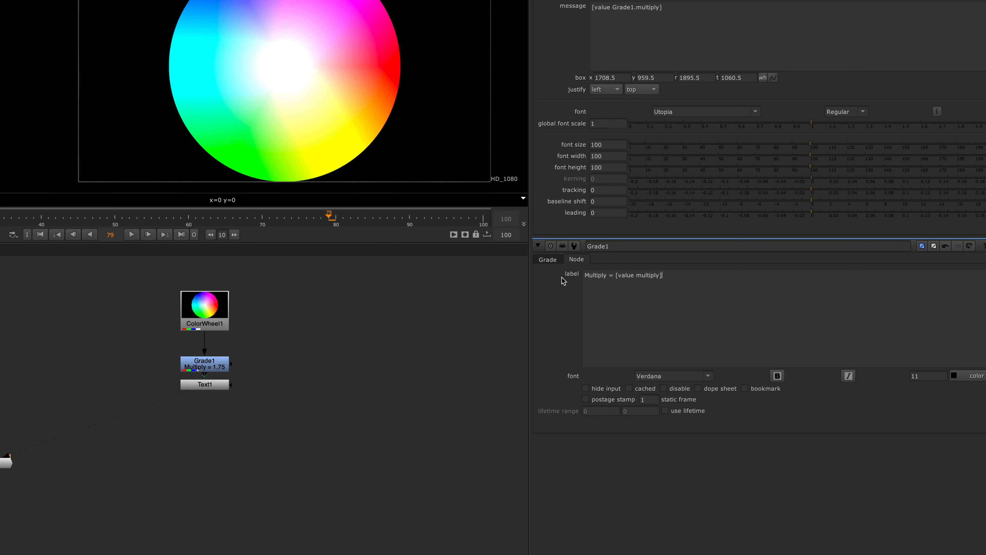
- Lower Grade1's multiply to 0.505 and compare it with the node's label in an enlarged node graph
left_click(556, 260)
scroll(215, 372, "up", 6)
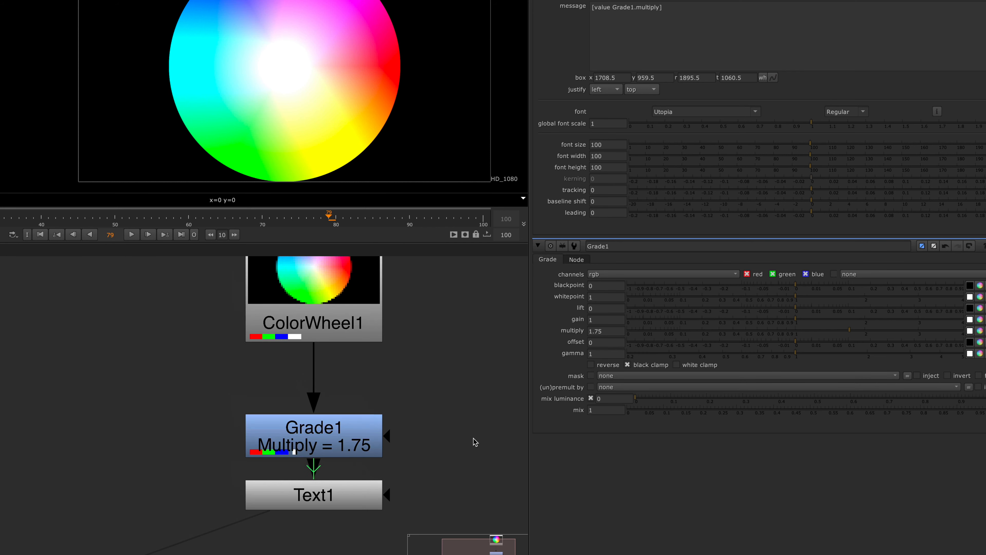
left_click_drag(846, 331, 746, 333)
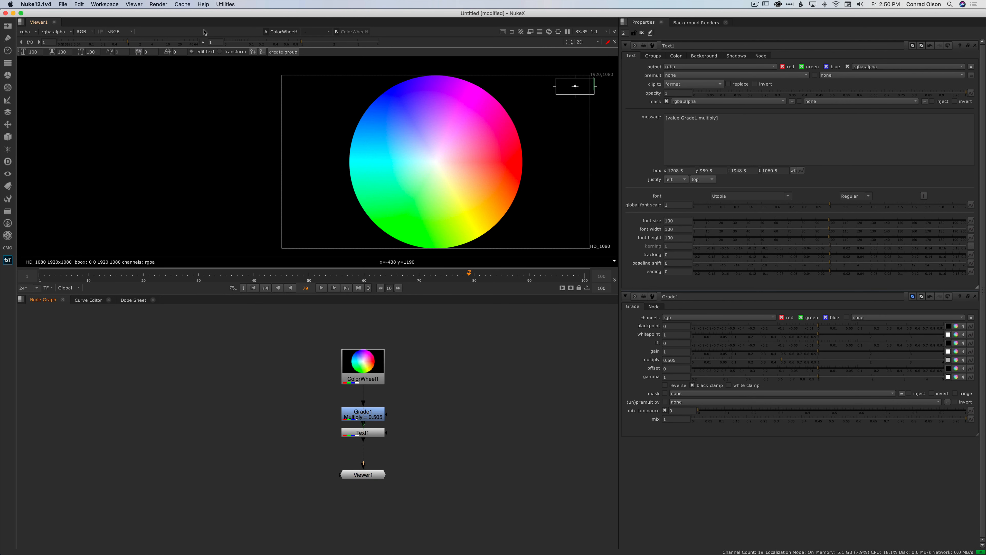
- Open Nuke's documentation in Safari and look through the Nuke tcl commands list under TCL Scripting
left_click(203, 4)
left_click(212, 37)
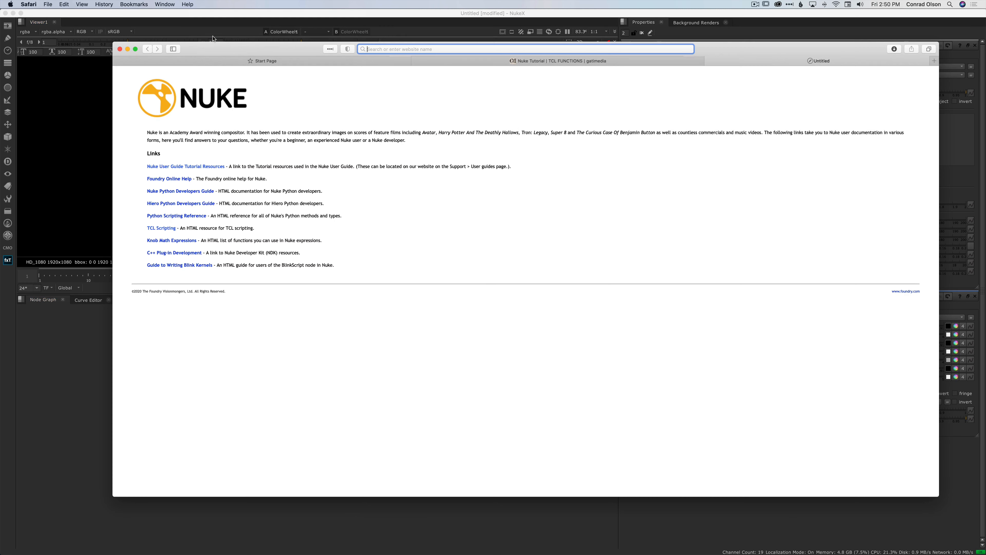
left_click(161, 228)
left_click(140, 97)
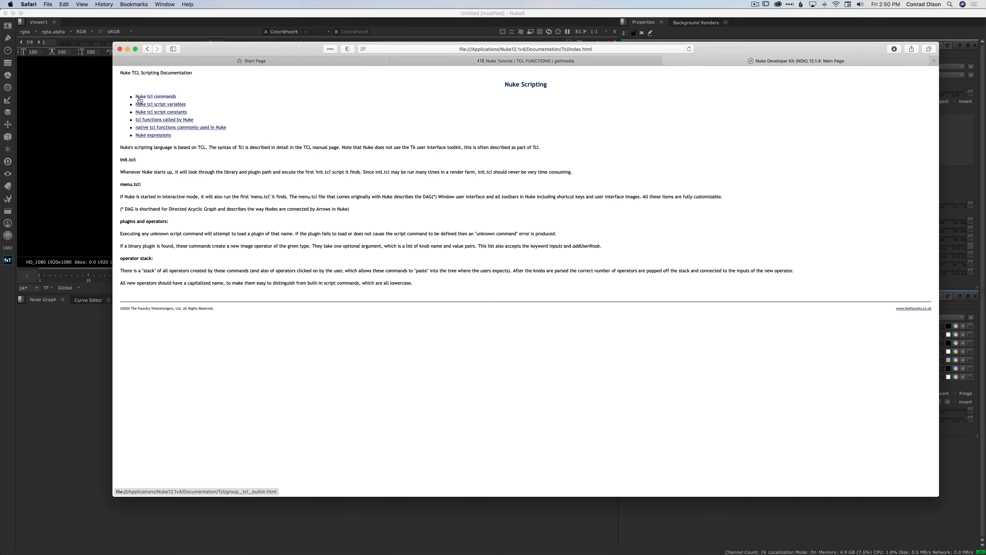
scroll(251, 196, "down", 5)
scroll(251, 197, "down", 8)
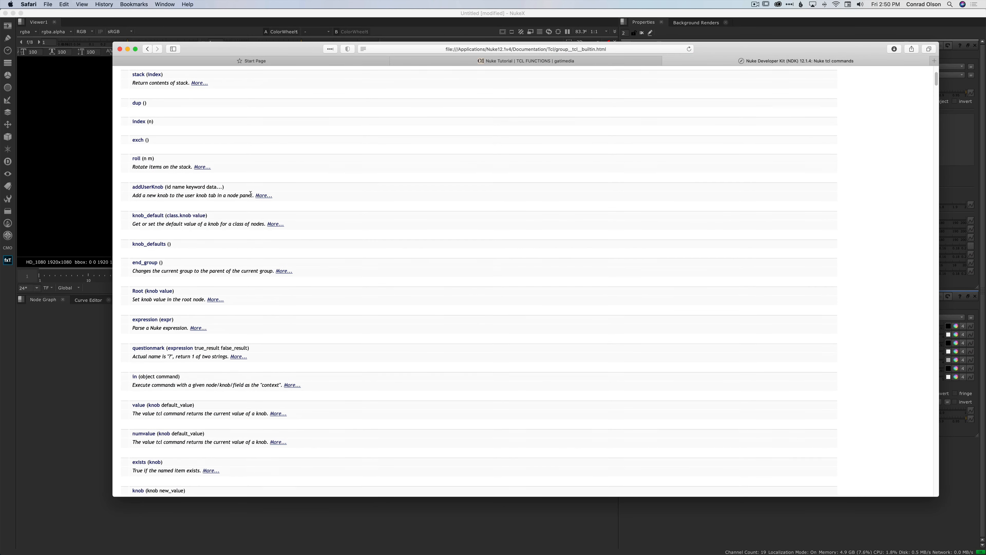
scroll(251, 197, "down", 7)
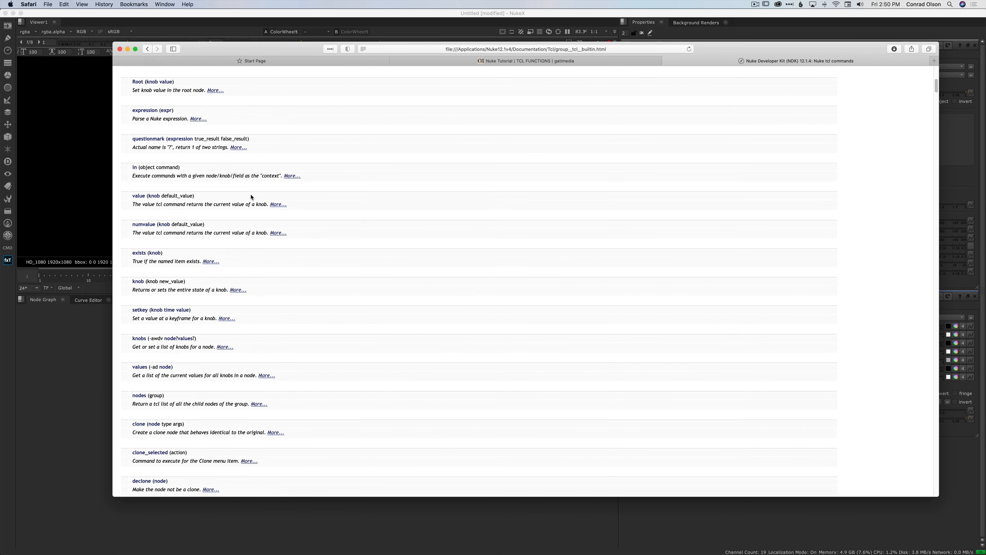
- Switch to the gatimedia TCL functions tutorial page and look through its base, file, string and list functions
left_click(569, 61)
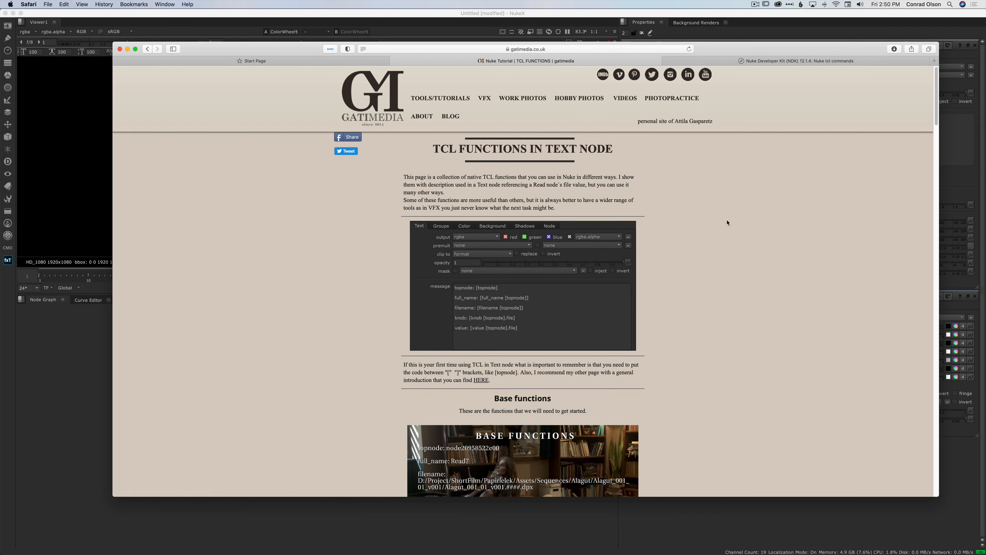
scroll(728, 223, "down", 12)
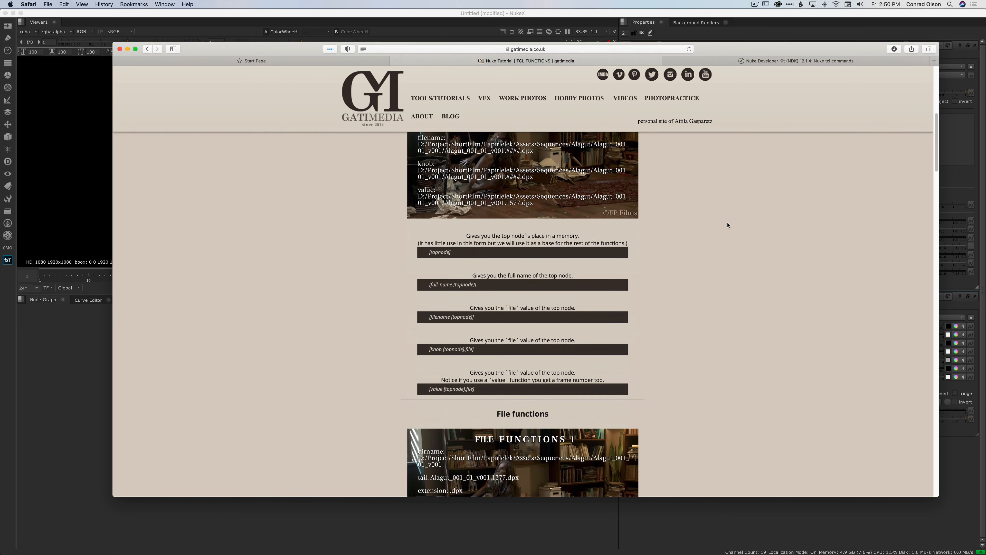
scroll(728, 225, "down", 15)
scroll(728, 226, "down", 9)
scroll(728, 226, "down", 17)
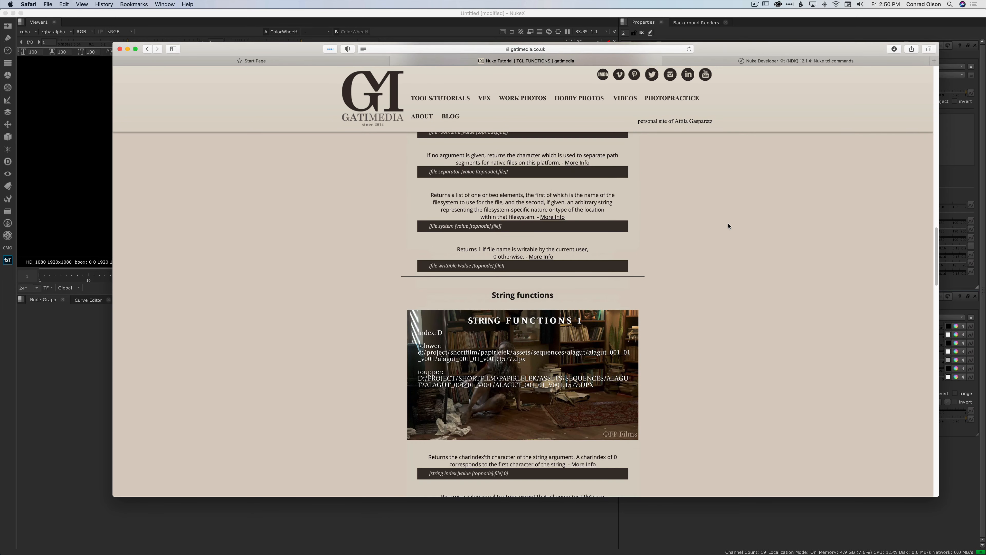
scroll(728, 228, "down", 13)
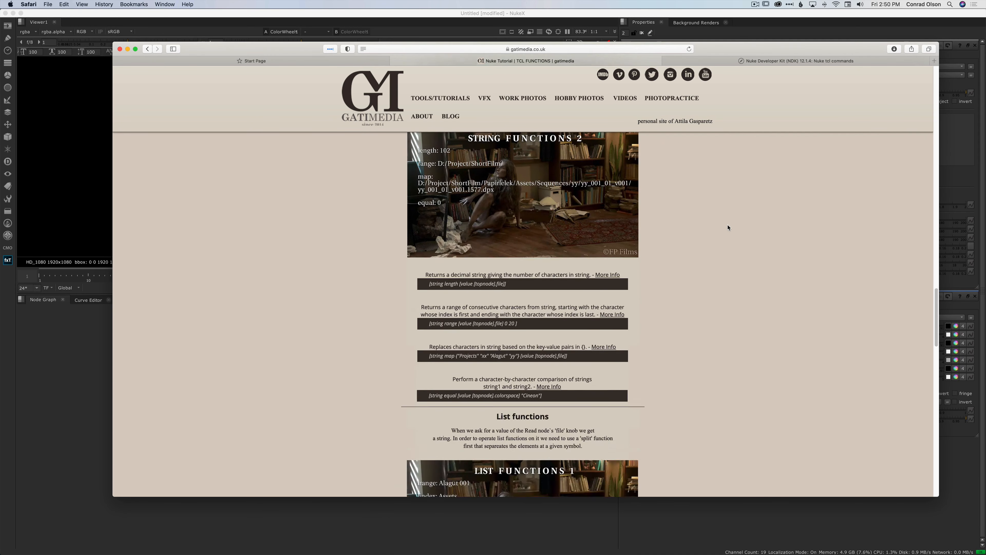
scroll(728, 227, "down", 9)
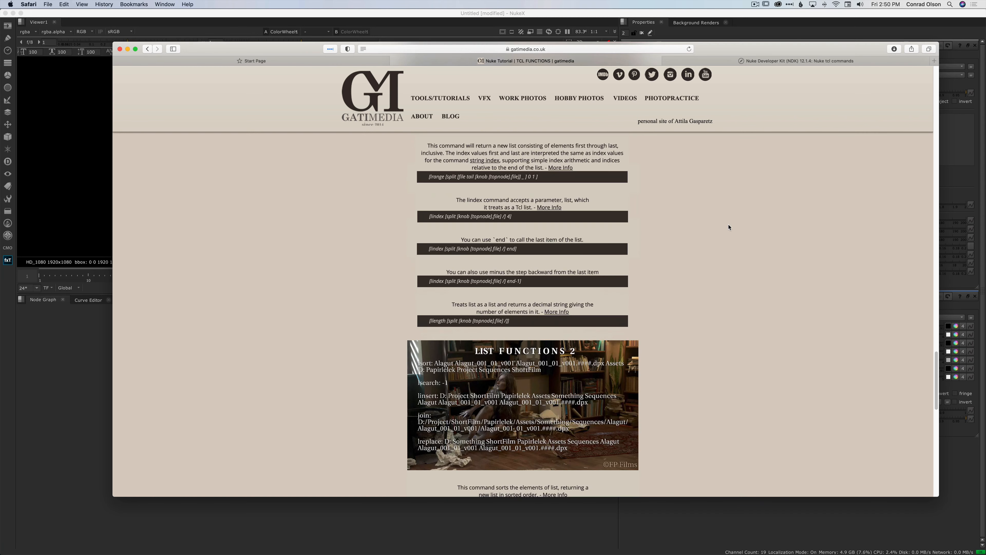